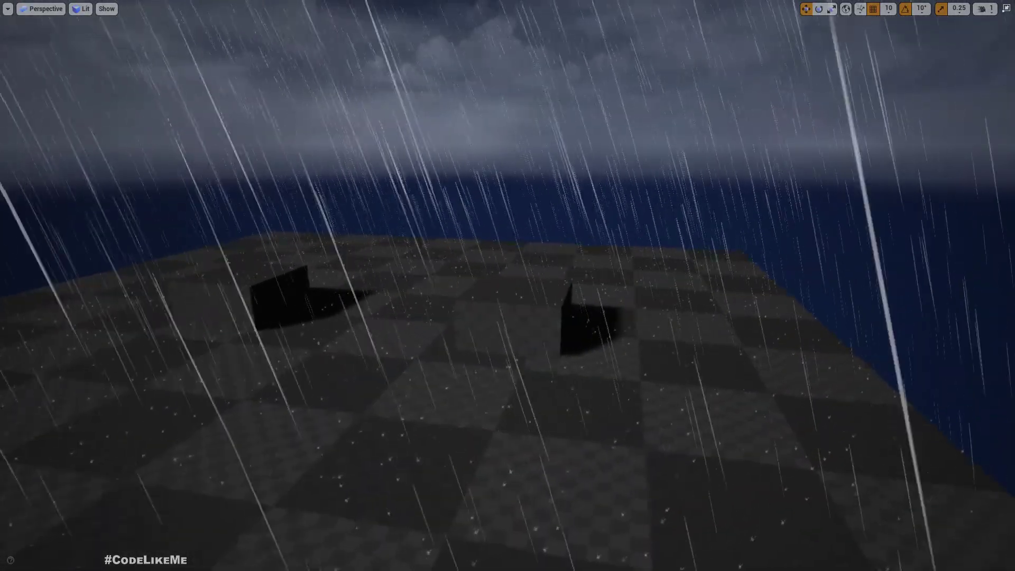
key(a)
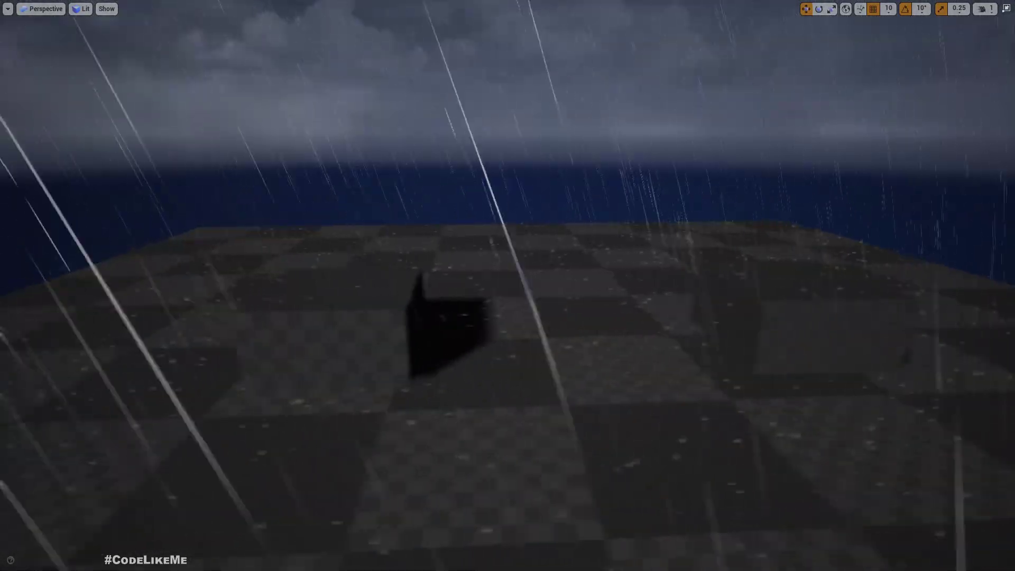
key(q)
key(e)
key(d)
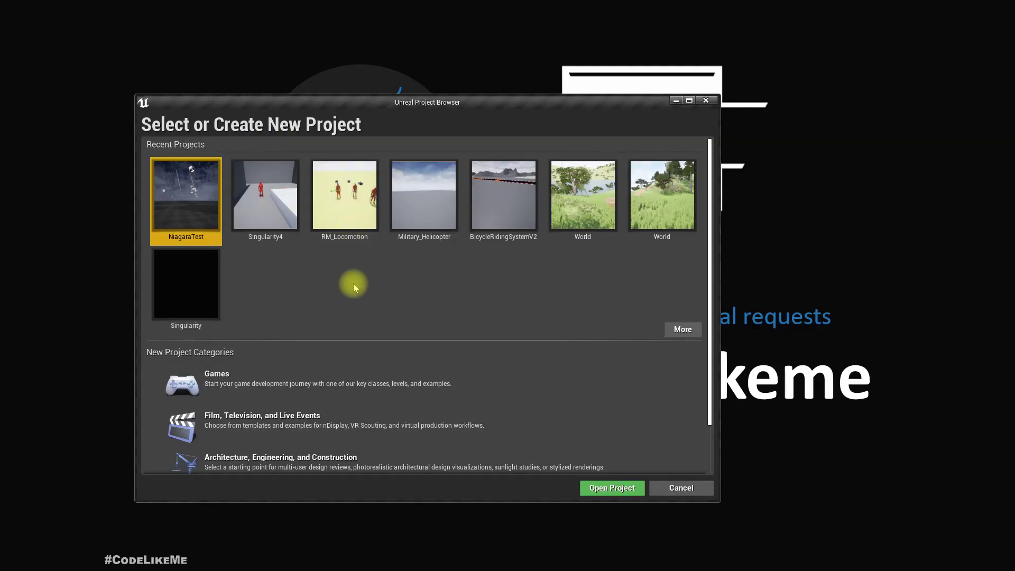
Step: Create a Games project from the Third Person template and name it Rain
click(260, 380)
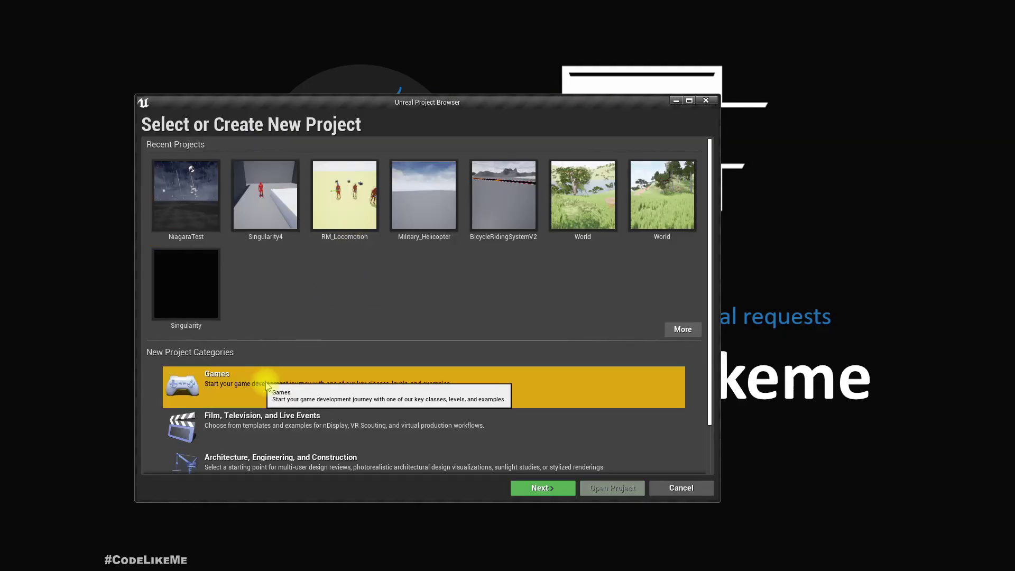
click(550, 487)
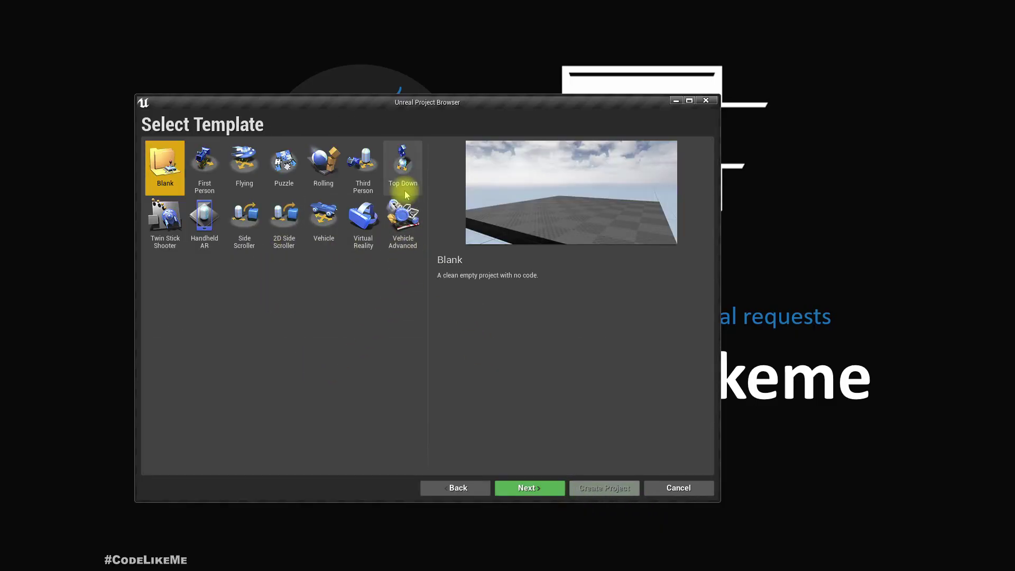
click(363, 180)
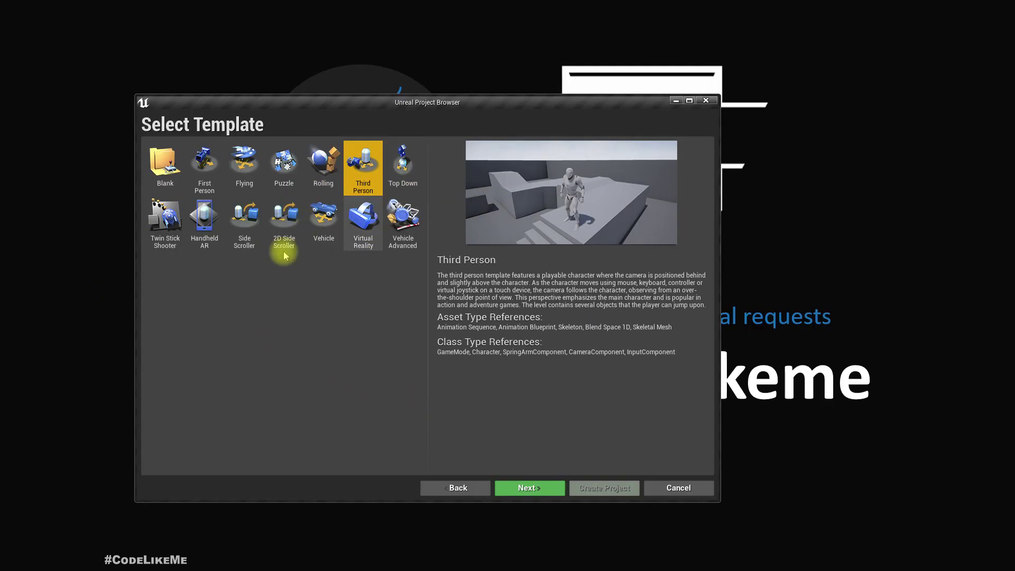
click(527, 495)
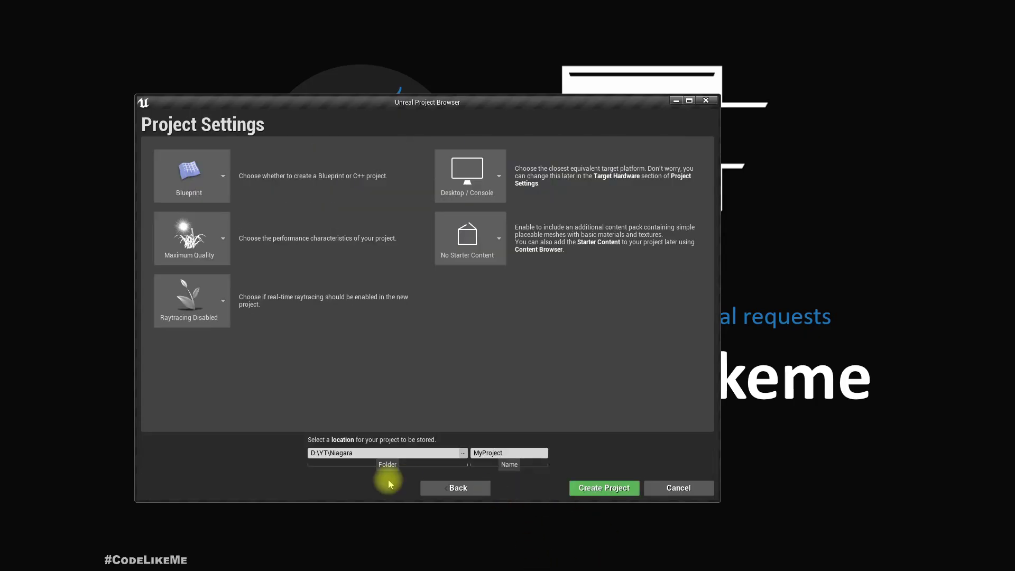
double_click(526, 452)
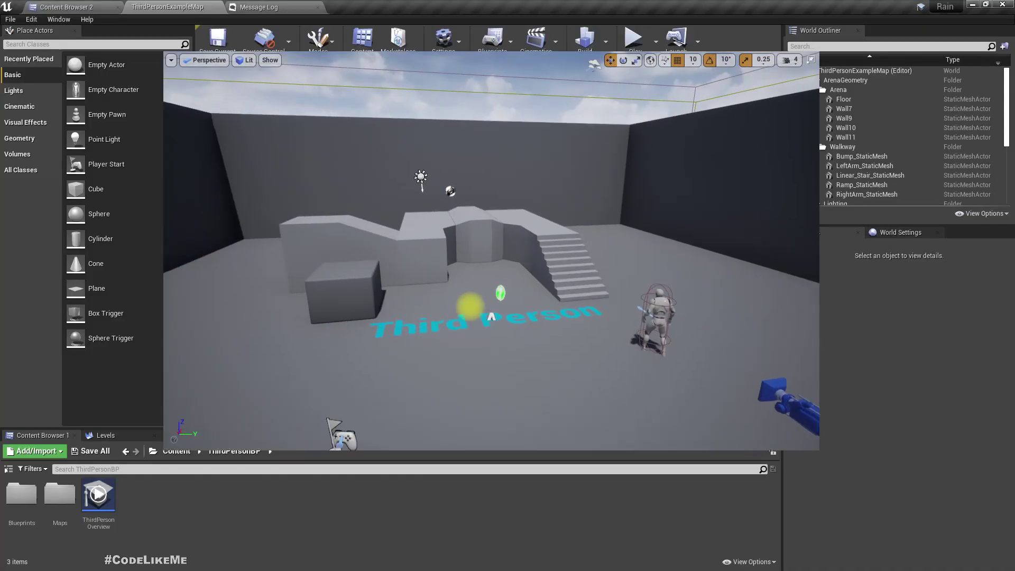
Step: Play the example level to try out the third-person character, and detach from it
key(alt+p)
click(548, 338)
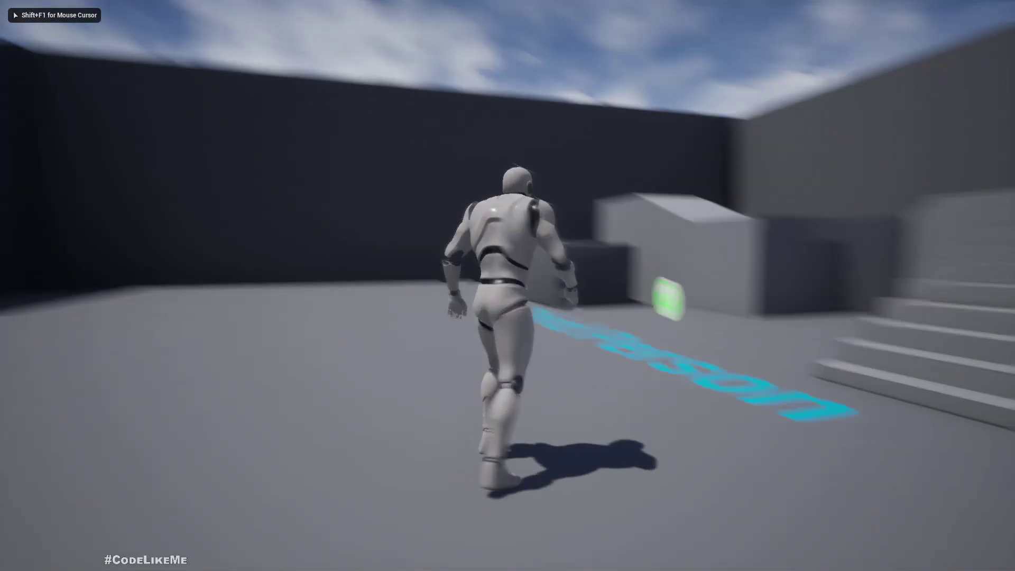
key(F8)
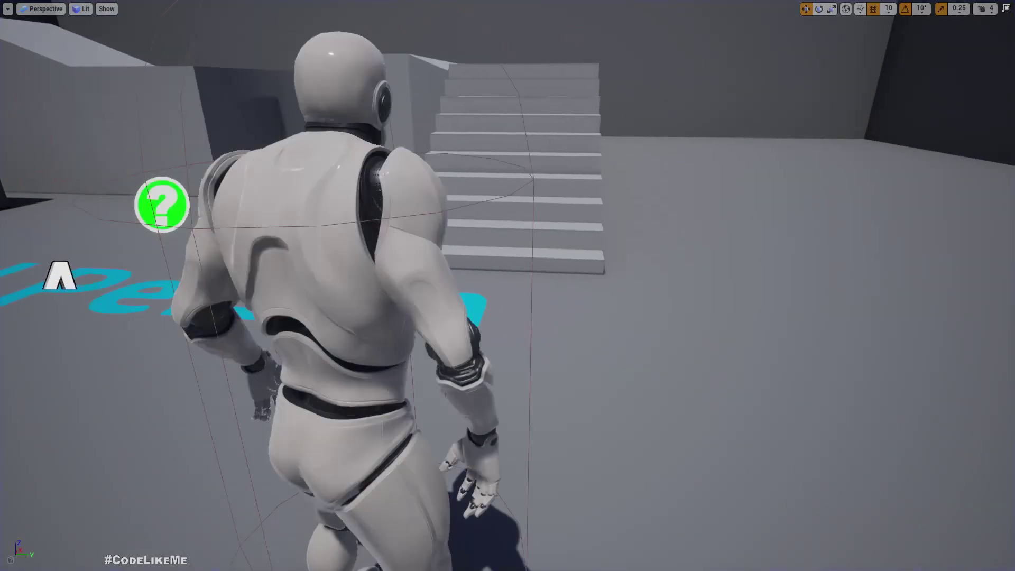
Step: Delete the Third Person floor text and the green question-mark marker from the level
right_drag(508, 296, 355, 306)
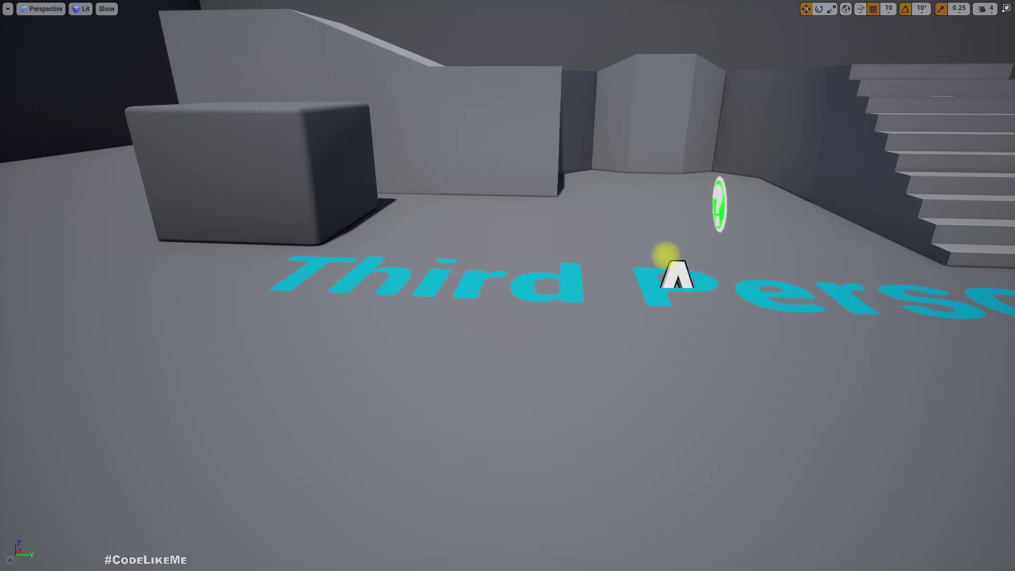
click(679, 275)
key(Delete)
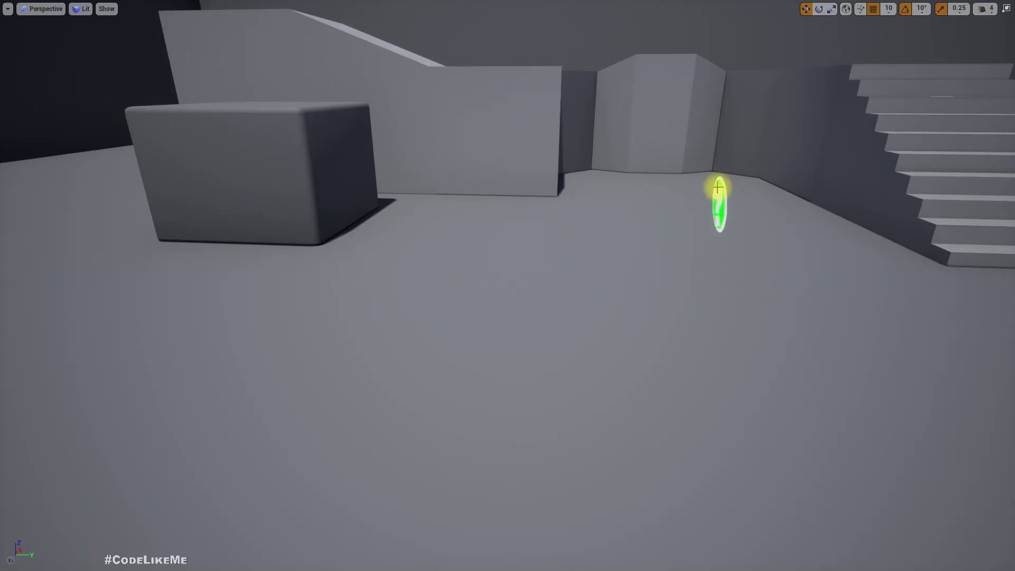
click(719, 194)
key(Delete)
Step: Select the level's sky sphere and turn off having its colors determined by the sun position
right_drag(555, 240, 642, 227)
key(F11)
key(F11)
key(s)
right_drag(463, 329, 520, 140)
key(e)
key(q)
key(w)
click(519, 128)
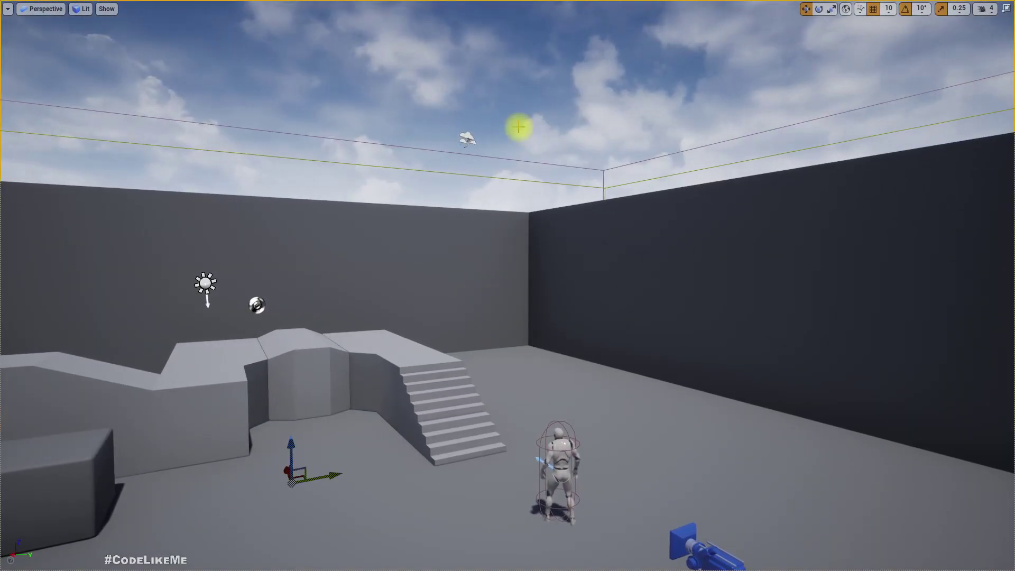
key(F11)
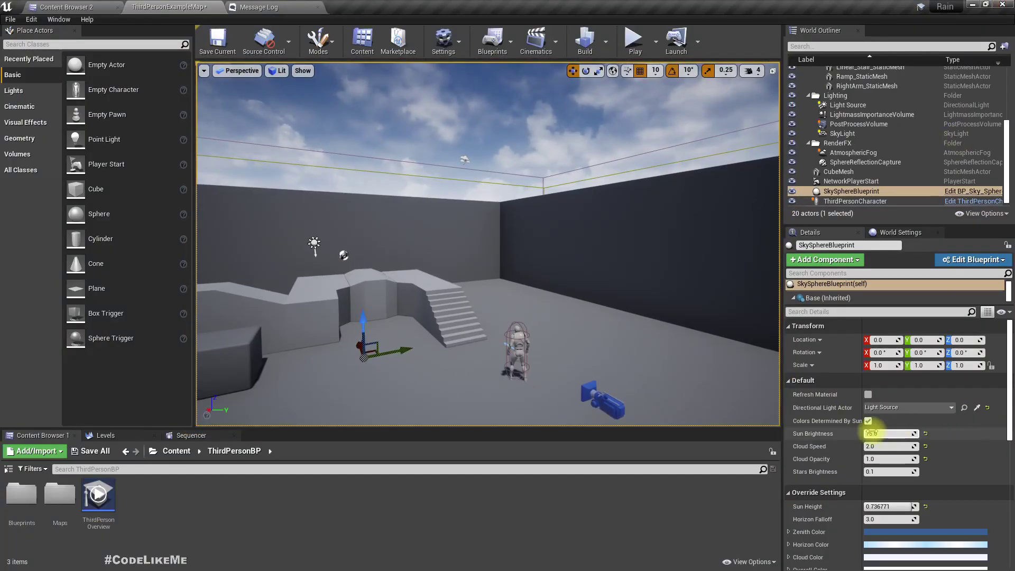
click(869, 421)
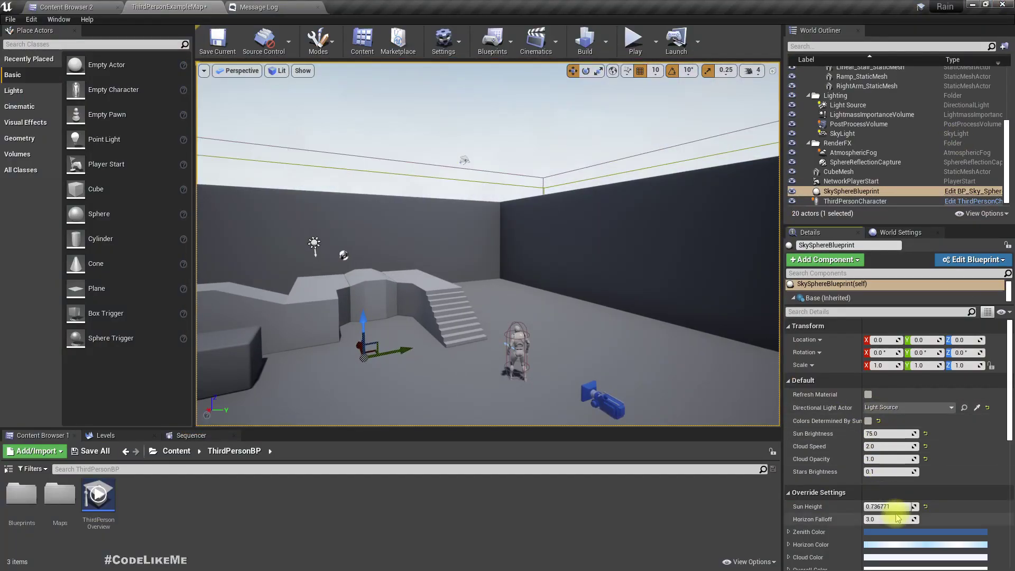
Step: Darken the sky sphere's Zenith Color to a nearly black blue
scroll(897, 460, down, 3)
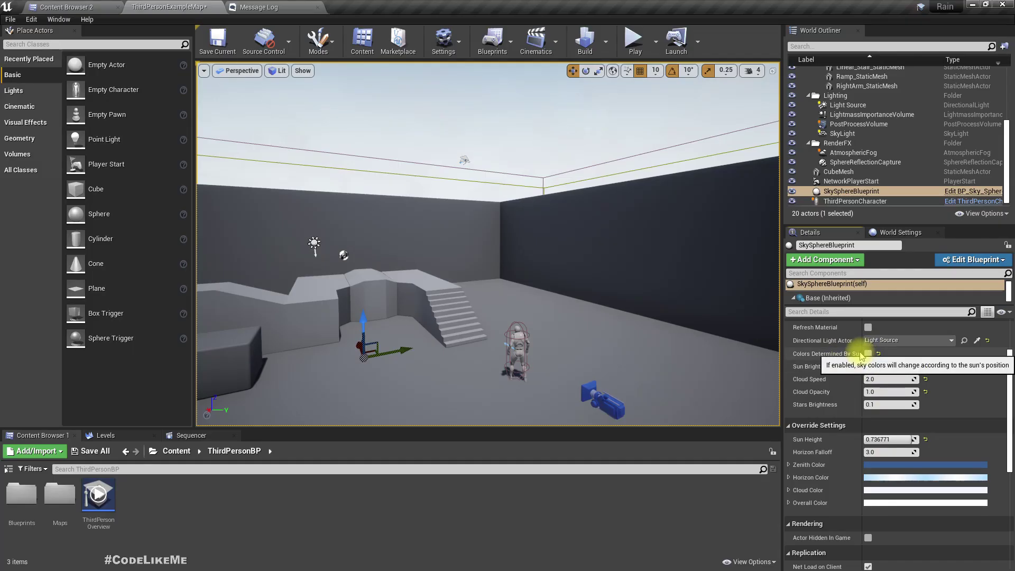
click(893, 465)
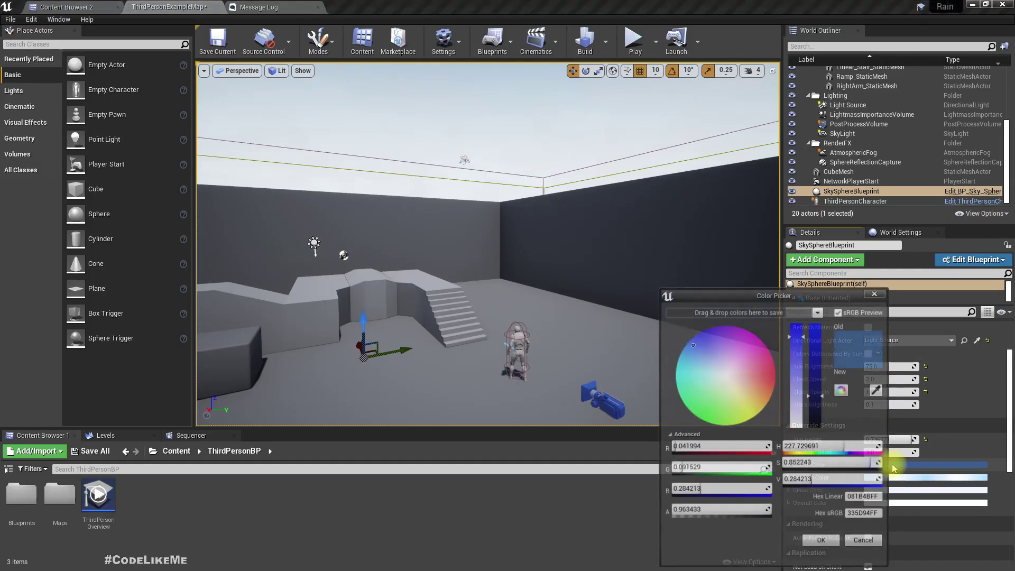
click(818, 424)
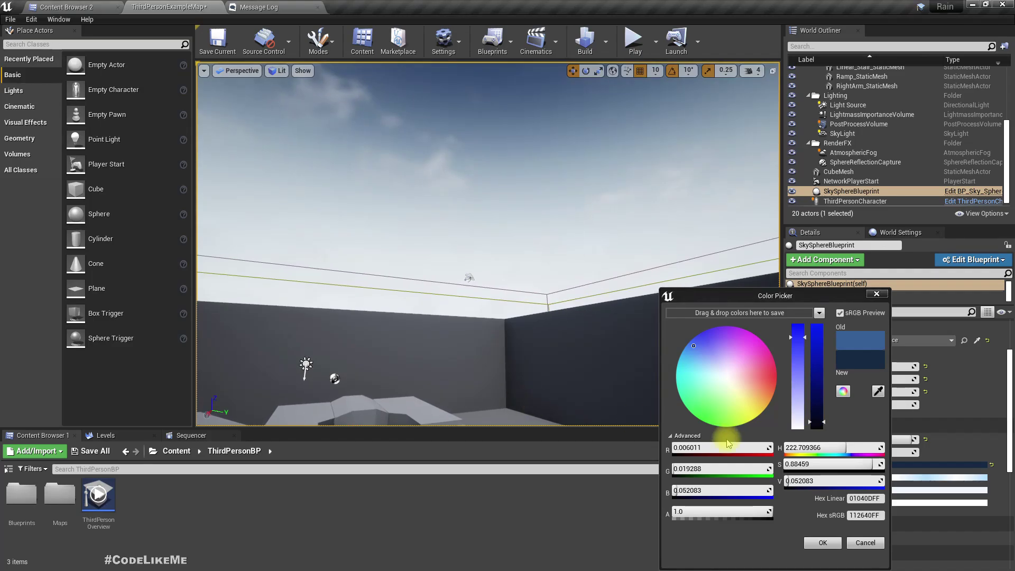
drag(816, 425, 815, 427)
right_drag(542, 313, 560, 360)
click(820, 542)
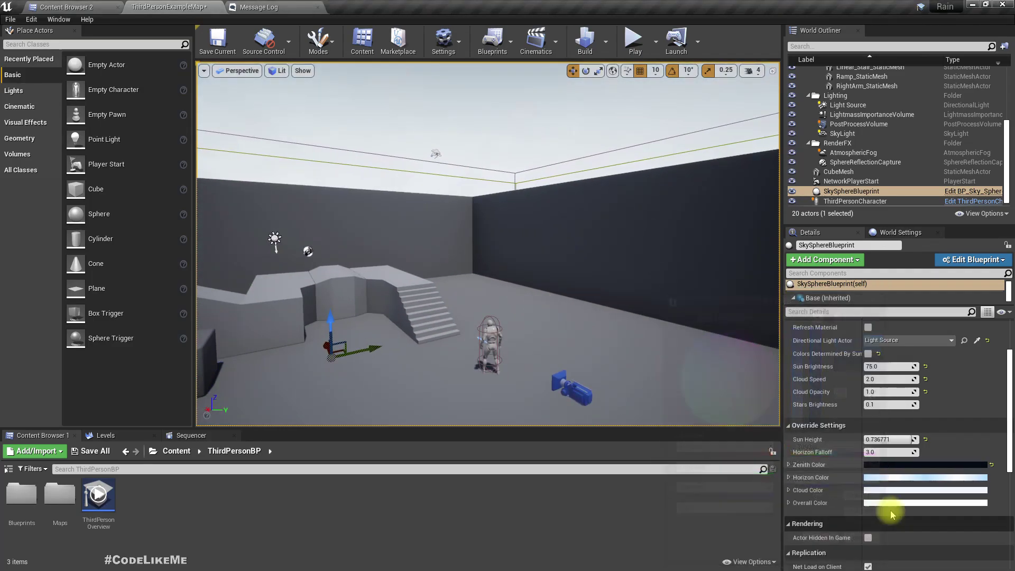
Step: Darken the sky sphere's Overall Color to a dark grey with a value of about 0.1
click(880, 504)
click(809, 412)
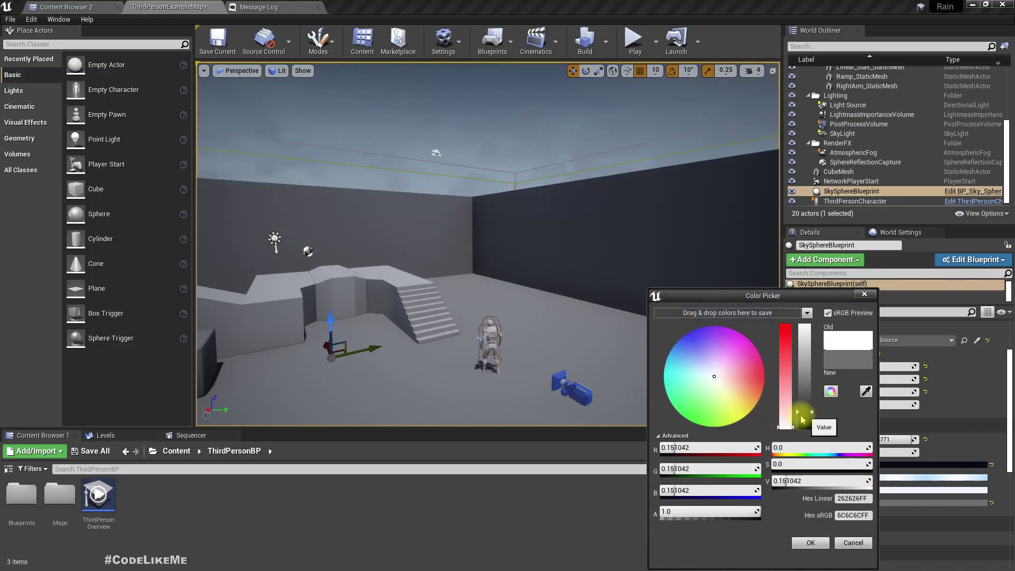
right_drag(426, 274, 407, 241)
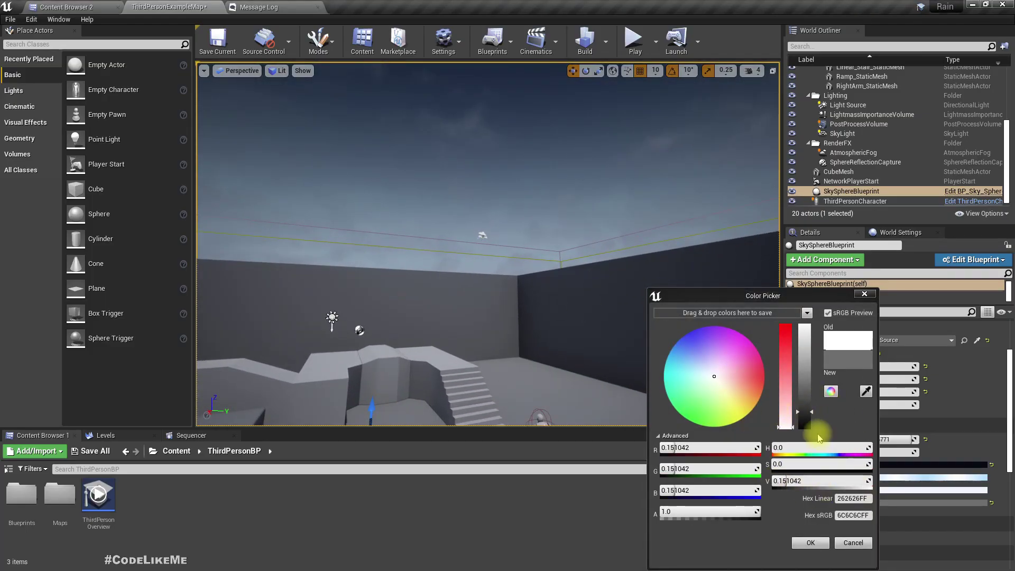
click(805, 423)
click(803, 412)
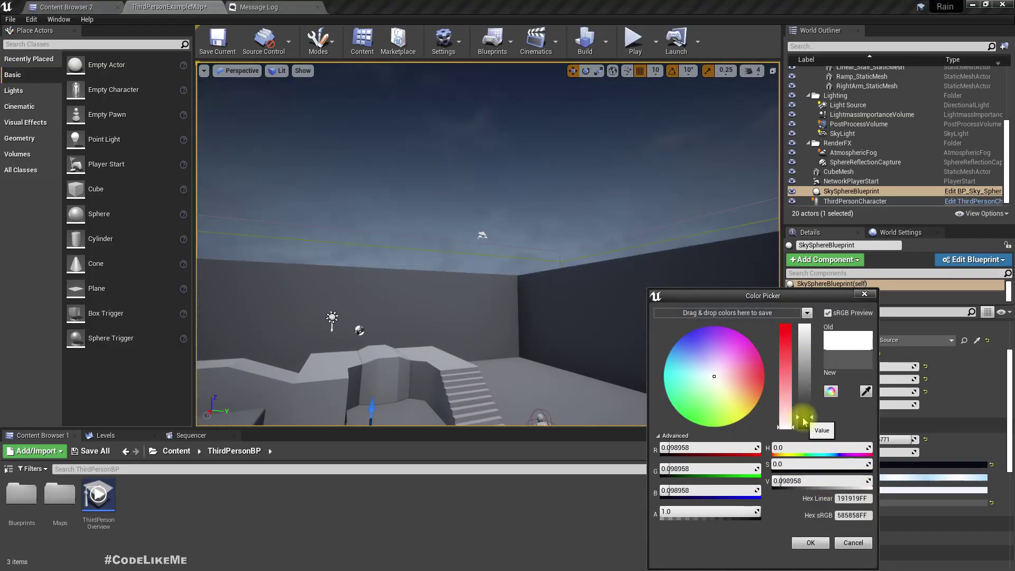
click(810, 542)
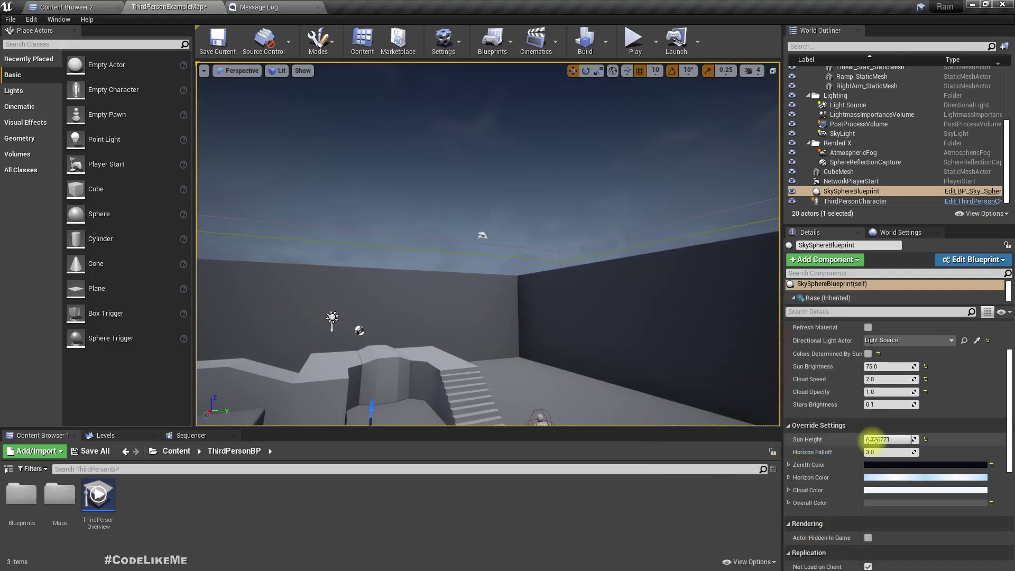
Step: Raise the sky sphere's Cloud Opacity to about 1.64
scroll(890, 464, down, 2)
scroll(892, 464, up, 4)
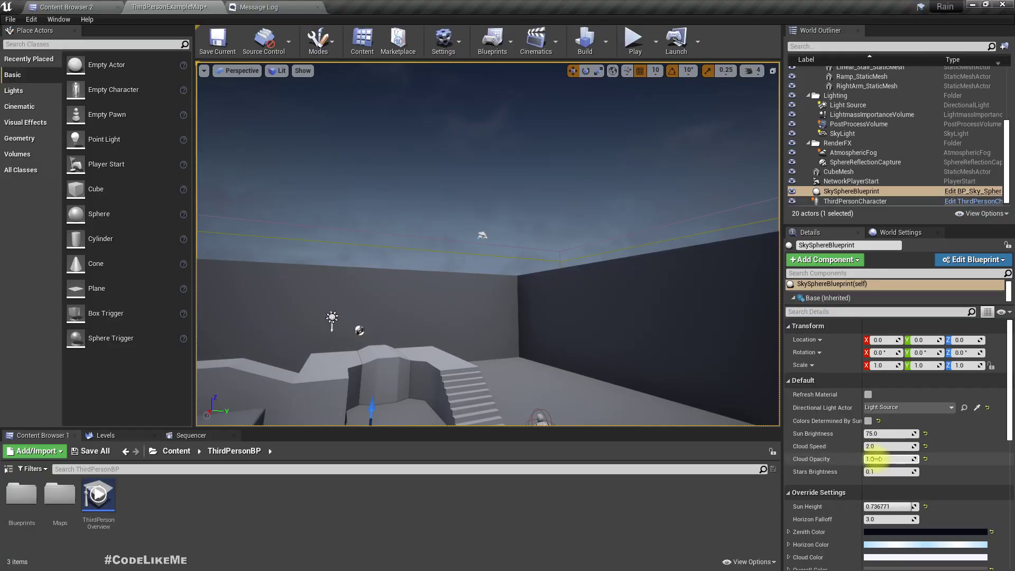
drag(888, 459, 899, 459)
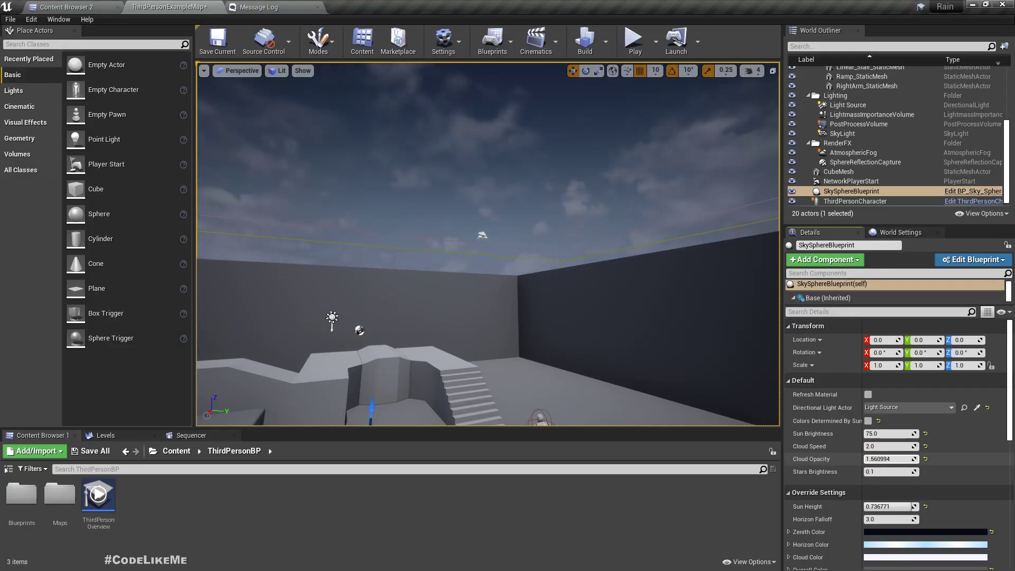
Step: Darken the sky sphere's Cloud Color to grey and its Horizon Color to dark slate
scroll(888, 459, down, 2)
click(878, 506)
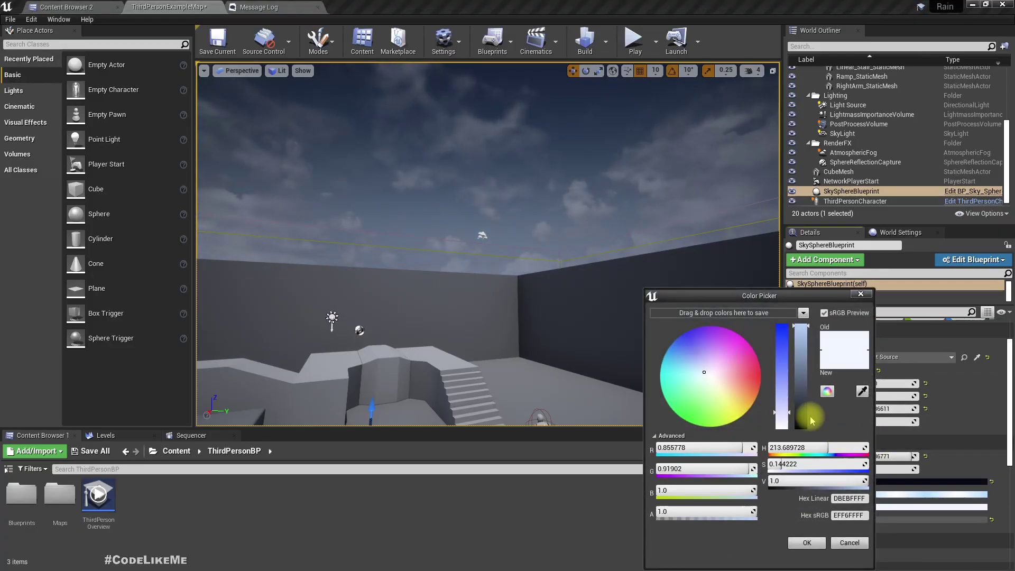
drag(801, 414, 799, 396)
right_drag(611, 285, 608, 217)
mouse_move(537, 275)
right_down()
mouse_move(539, 233)
mouse_move(542, 267)
right_up()
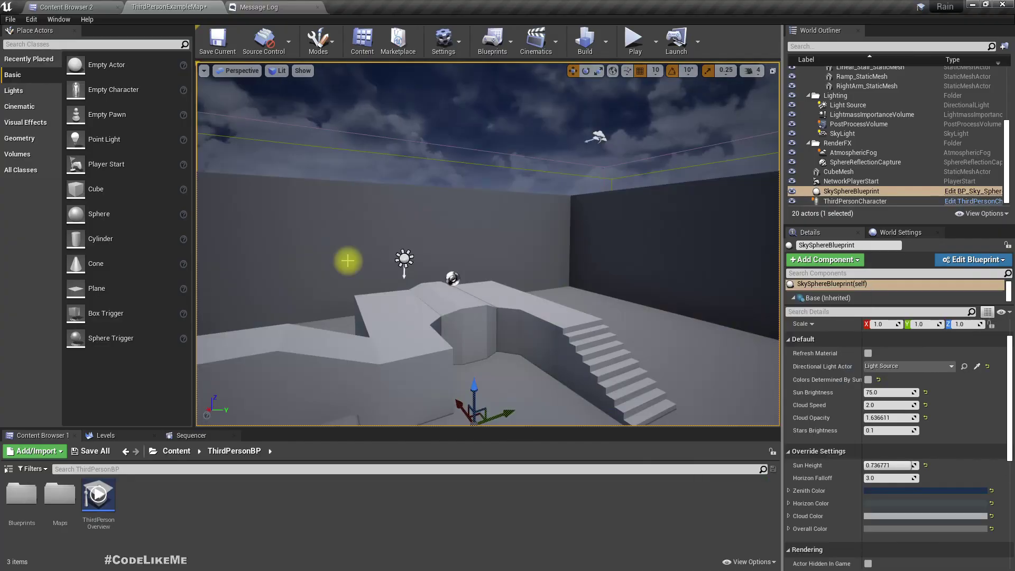
Step: Set the sky sphere's Cloud Opacity to 2.3 and check the clouds overhead
right_drag(346, 256, 350, 201)
click(895, 418)
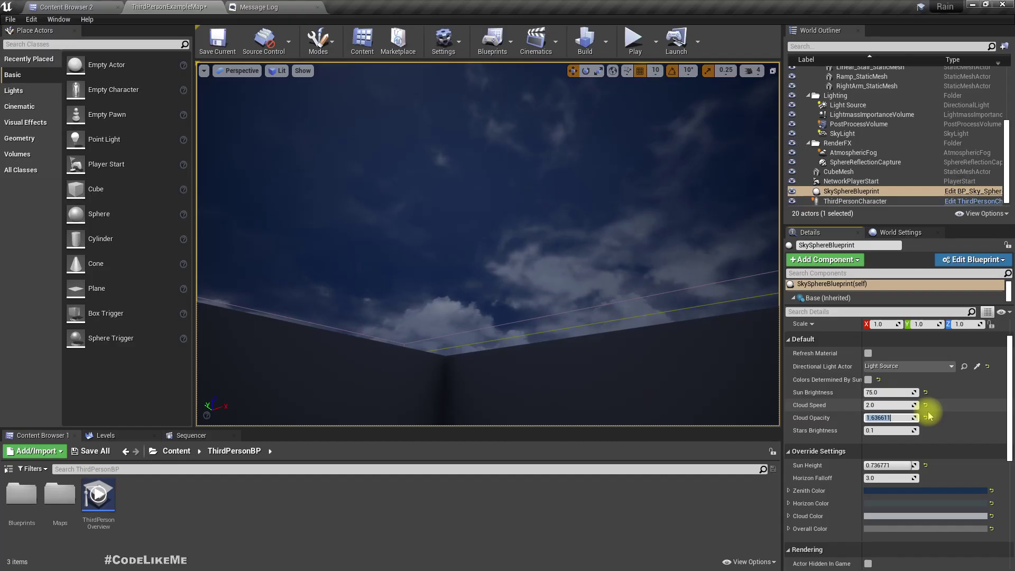
key(Return)
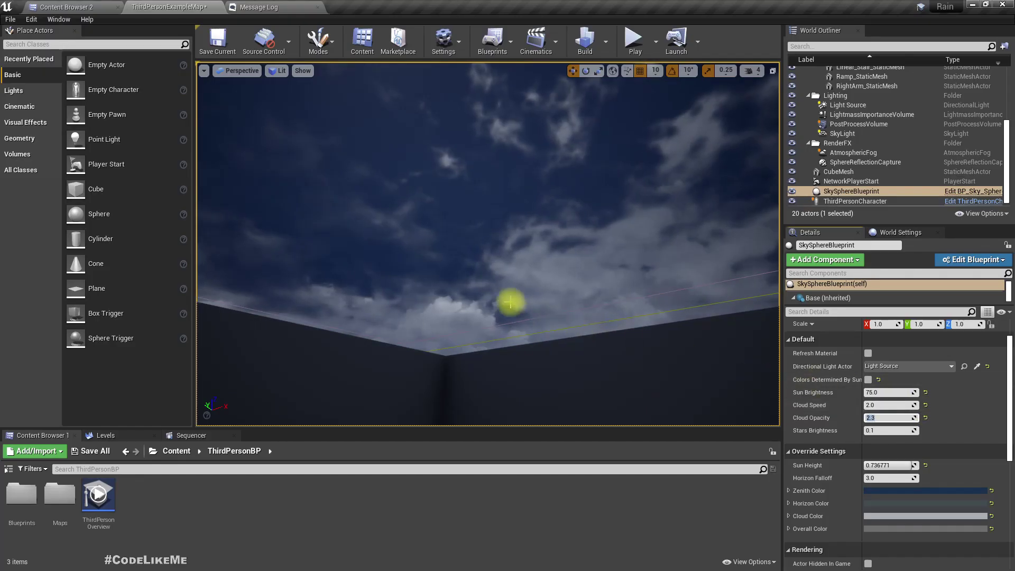
right_drag(507, 267, 578, 251)
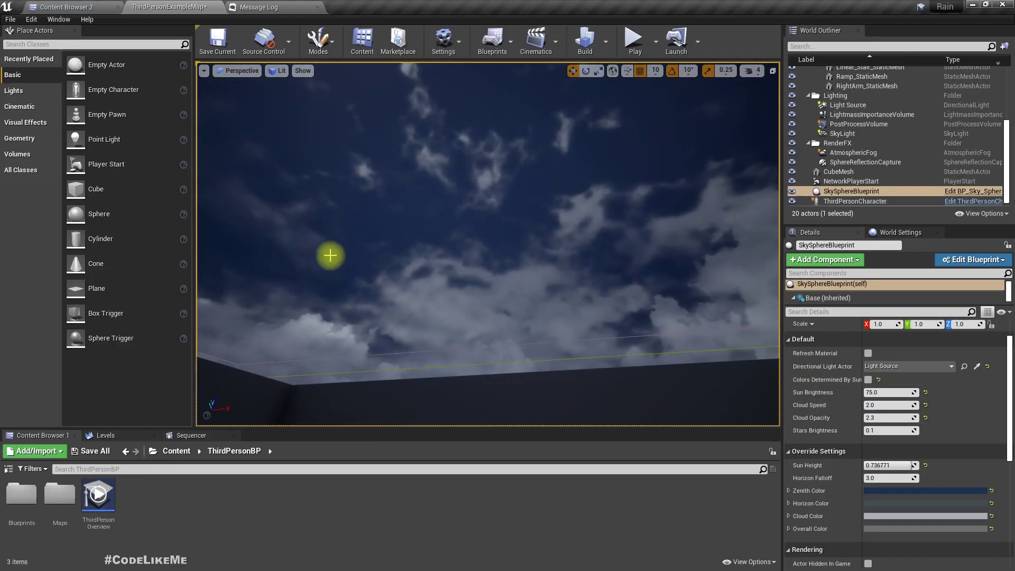
Step: Change the mobility of both the SkyLight and the directional Light Source to Movable
click(857, 106)
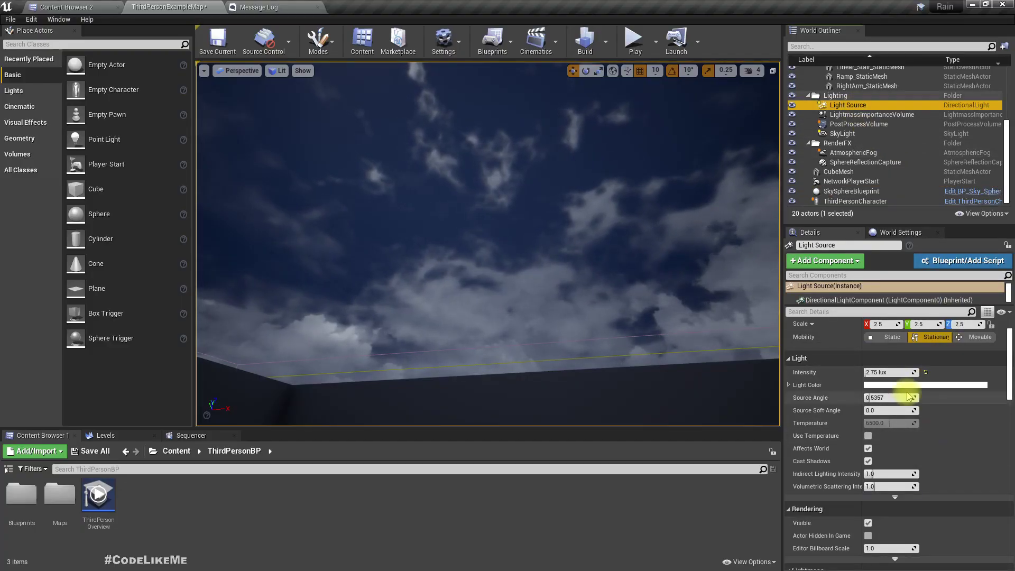
click(850, 134)
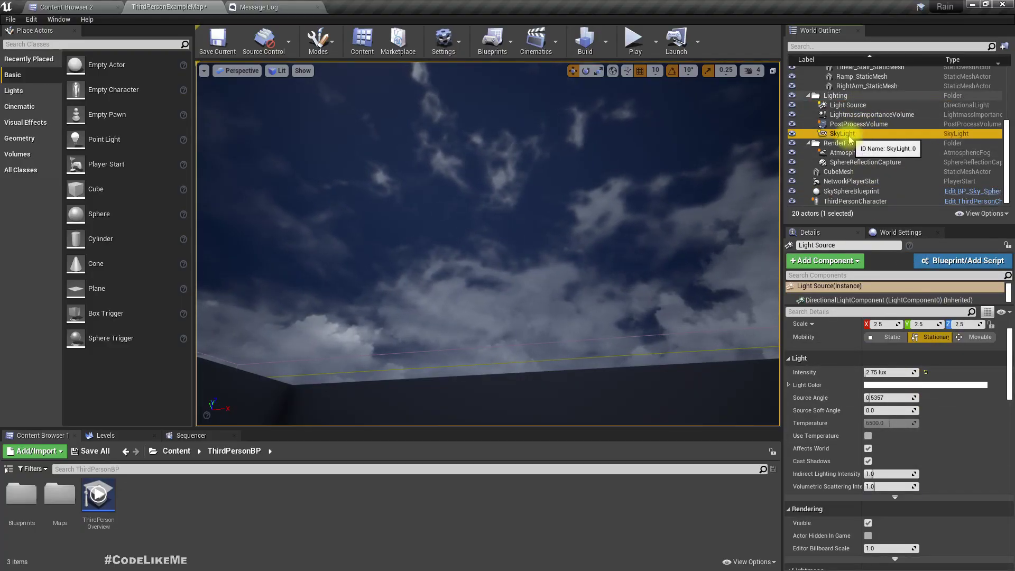
click(979, 337)
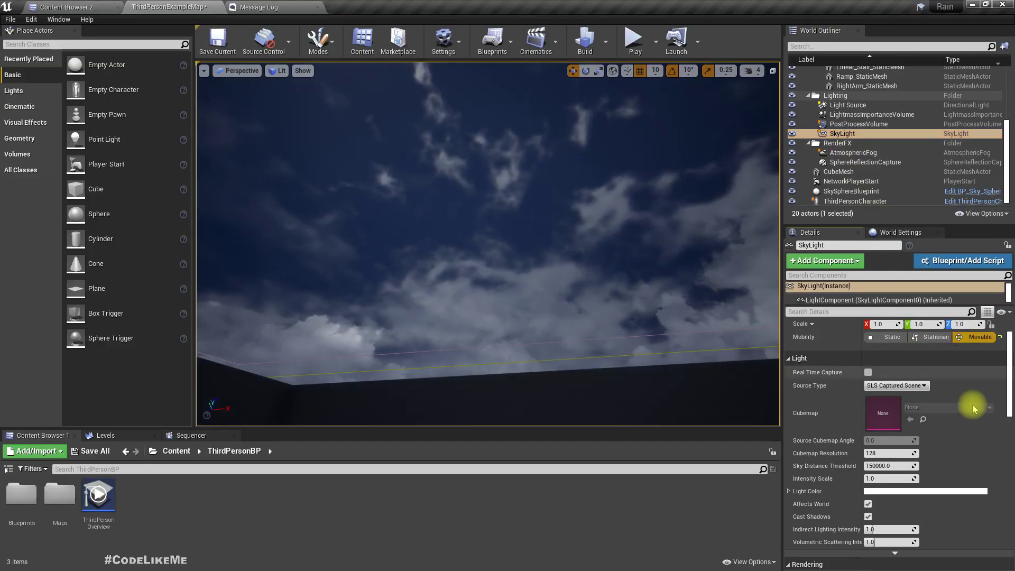
click(841, 105)
click(979, 336)
Step: Set the directional Light Source's intensity to 1.0 lux
right_drag(658, 277, 658, 354)
key(s)
right_drag(539, 243, 581, 249)
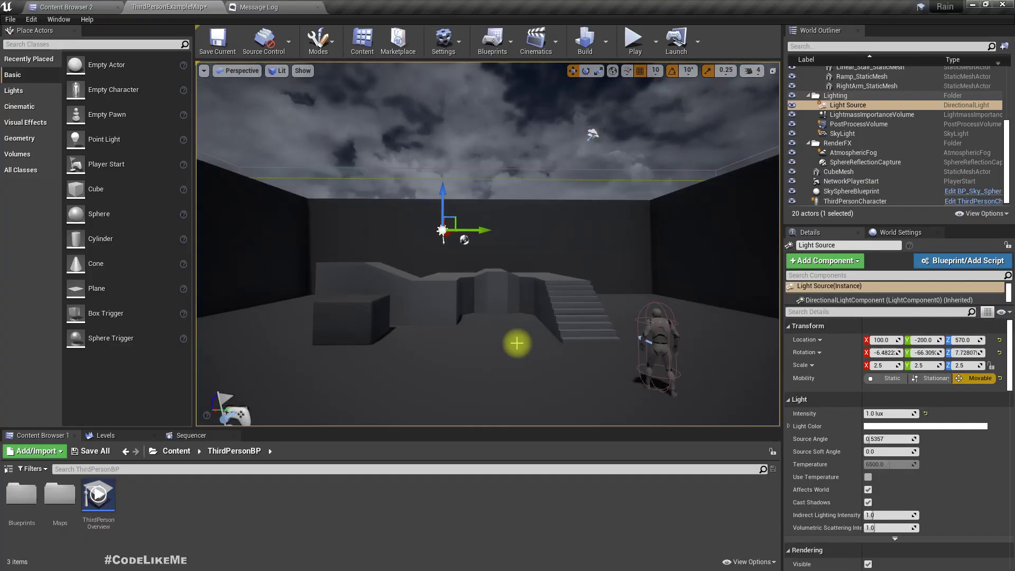
click(888, 414)
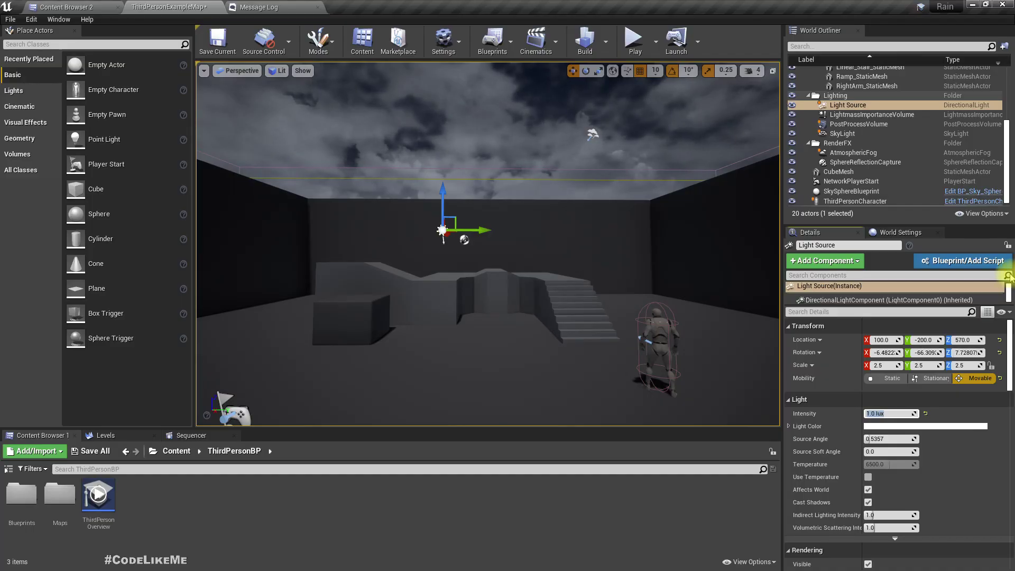
Step: Play the level full screen to check the darkened sky and lighting around the character
right_drag(362, 169, 417, 187)
key(e)
key(F11)
key(alt+p)
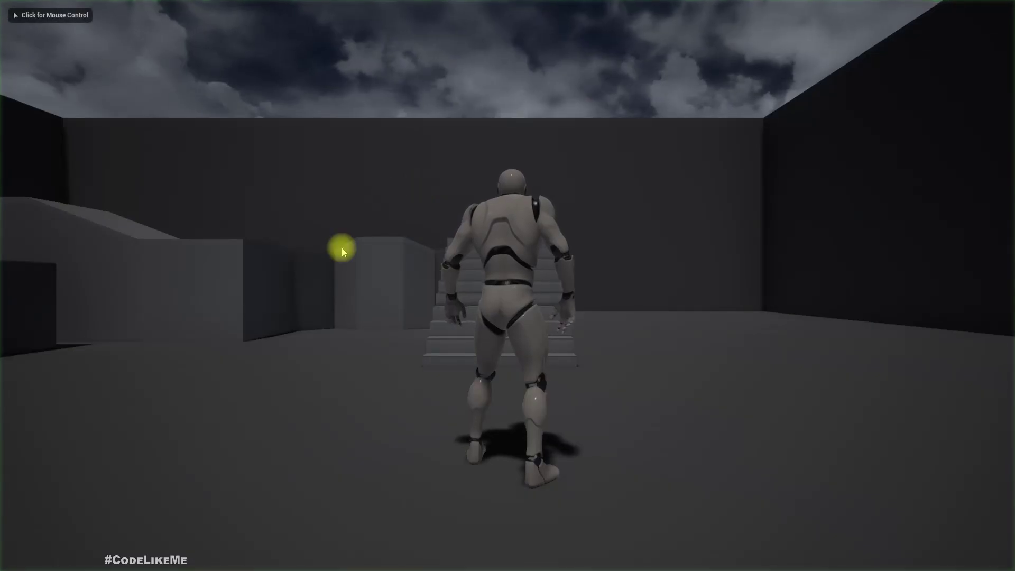
Step: Look around the character in the running game, stop playing, and leave the full-screen view
click(330, 263)
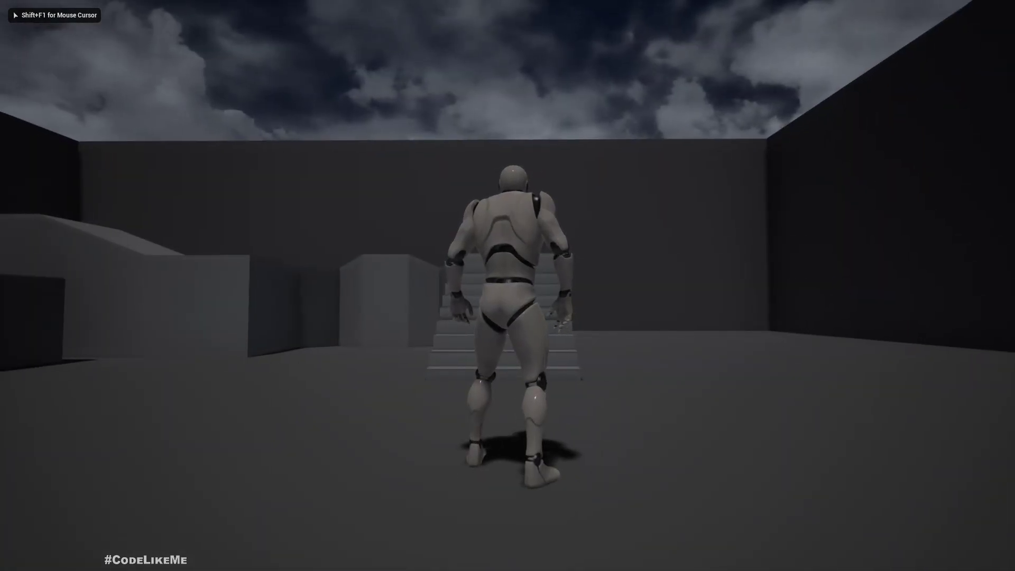
key(Escape)
key(F11)
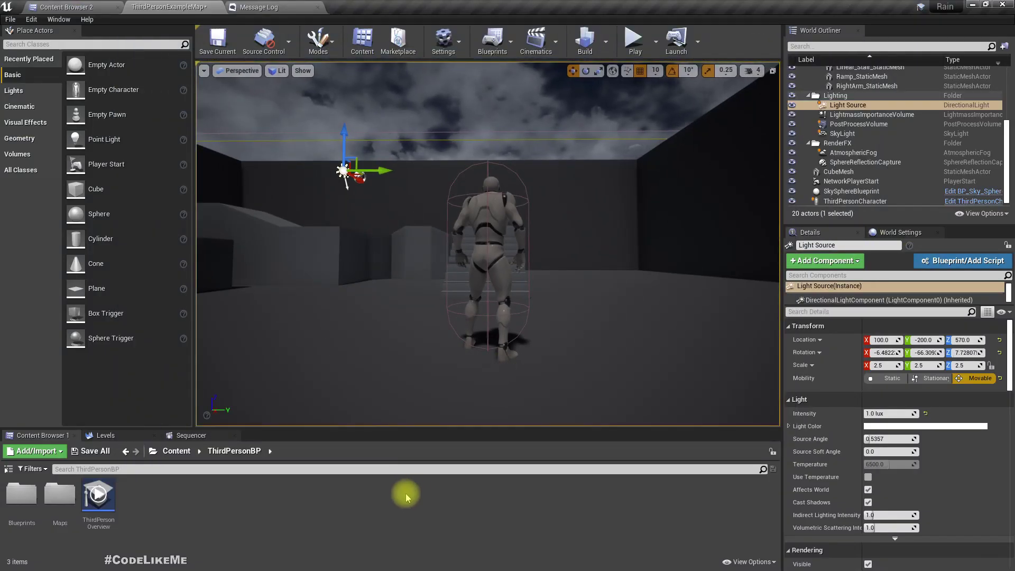
Step: Create a folder named FX directly under the project's Content folder
click(8, 469)
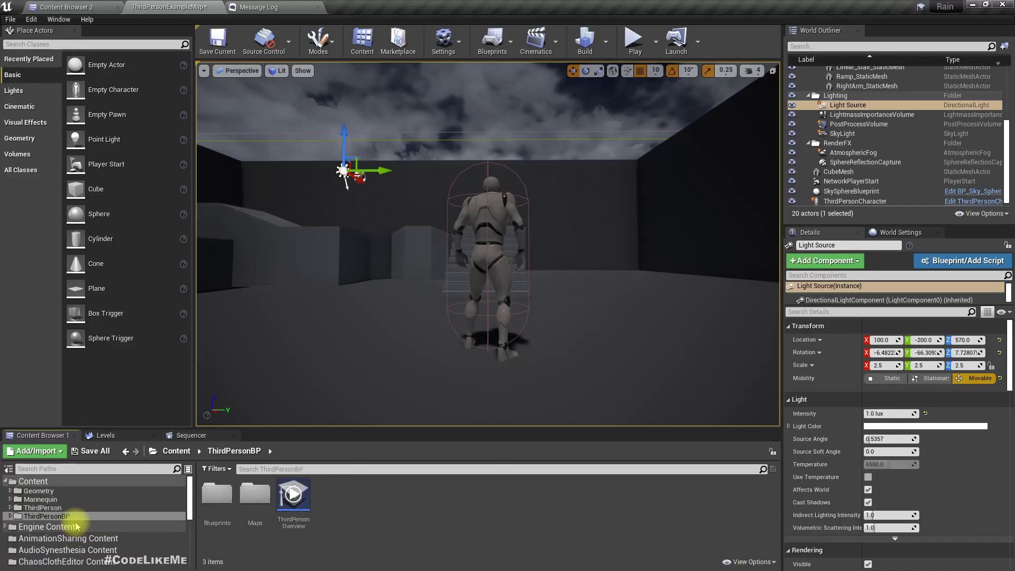
click(77, 482)
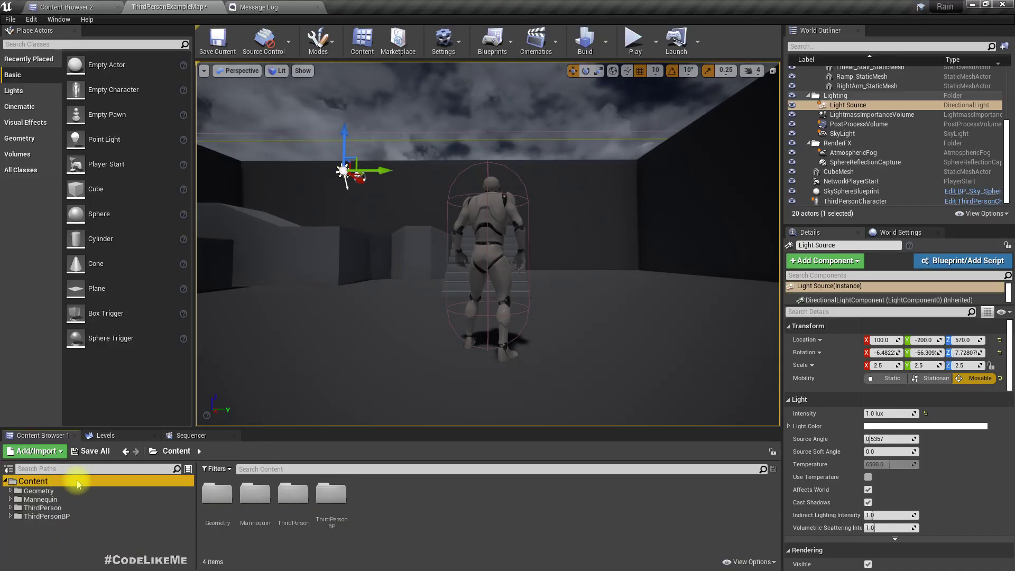
right_click(424, 502)
click(476, 190)
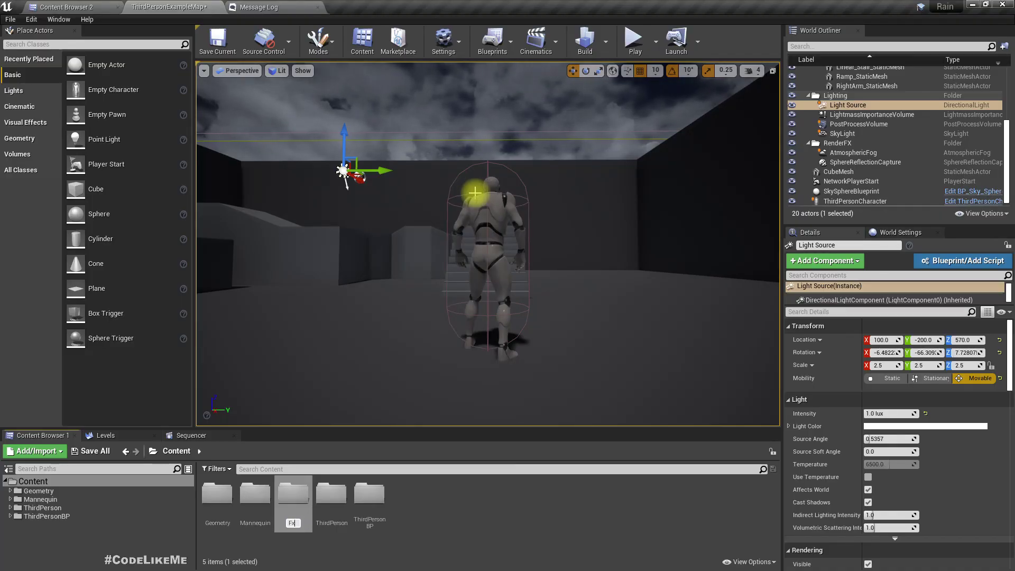
text(FC)
key(Return)
key(F2)
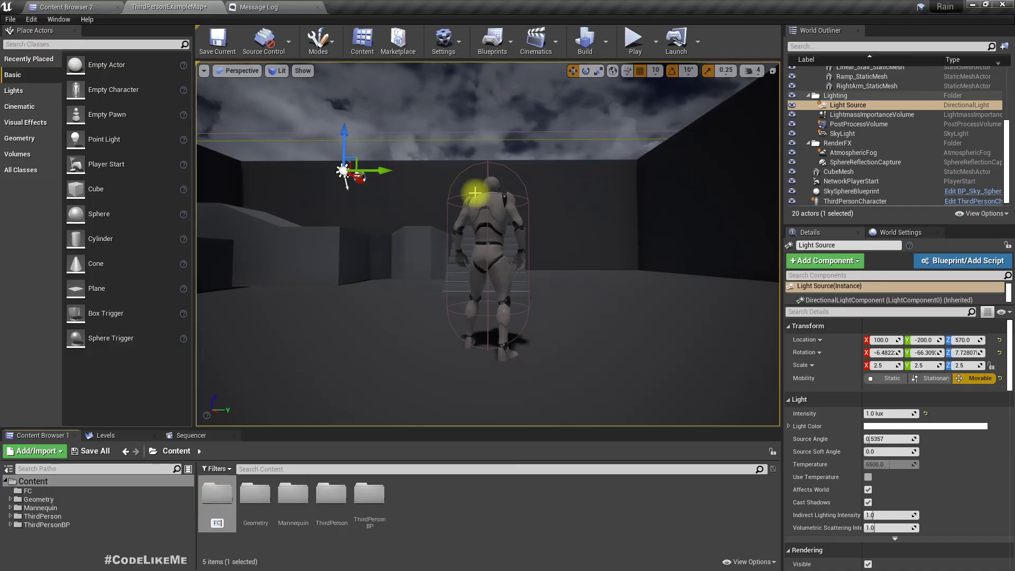
text(X)
key(Return)
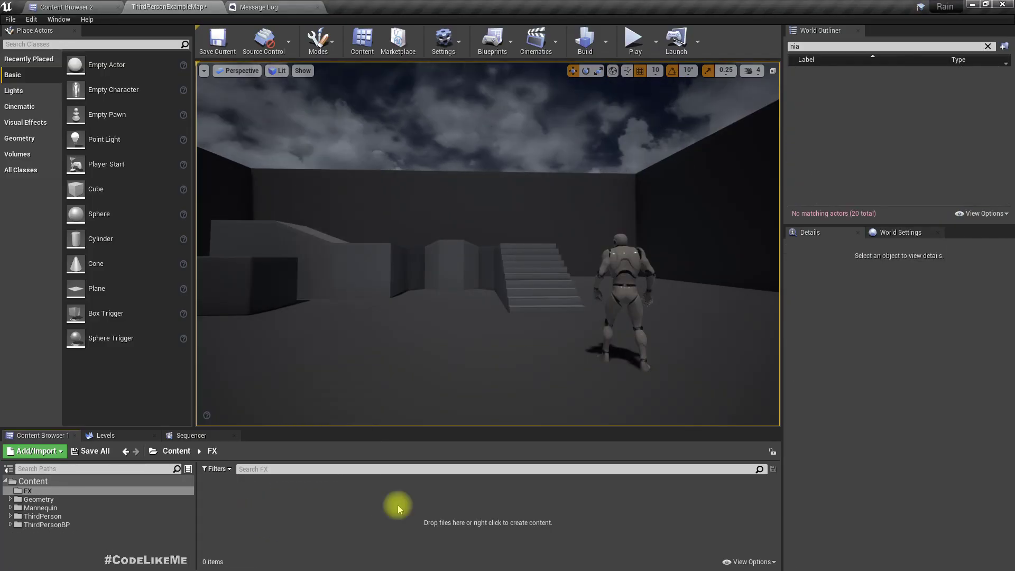
Step: Create a Niagara System named NS_Rain in the FX folder, using the Fountain emitter template, and open it
right_click(398, 504)
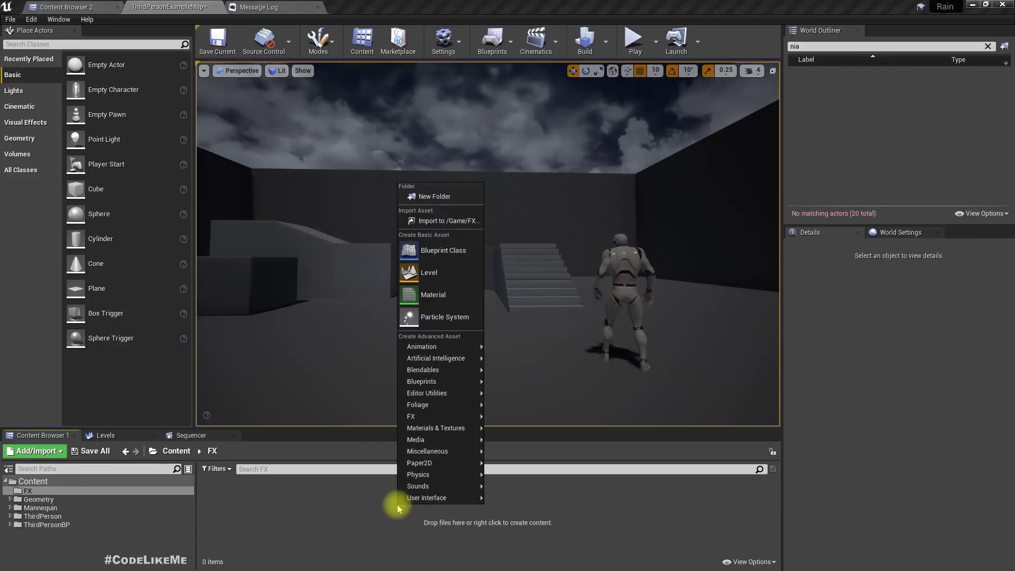
mouse_move(421, 417)
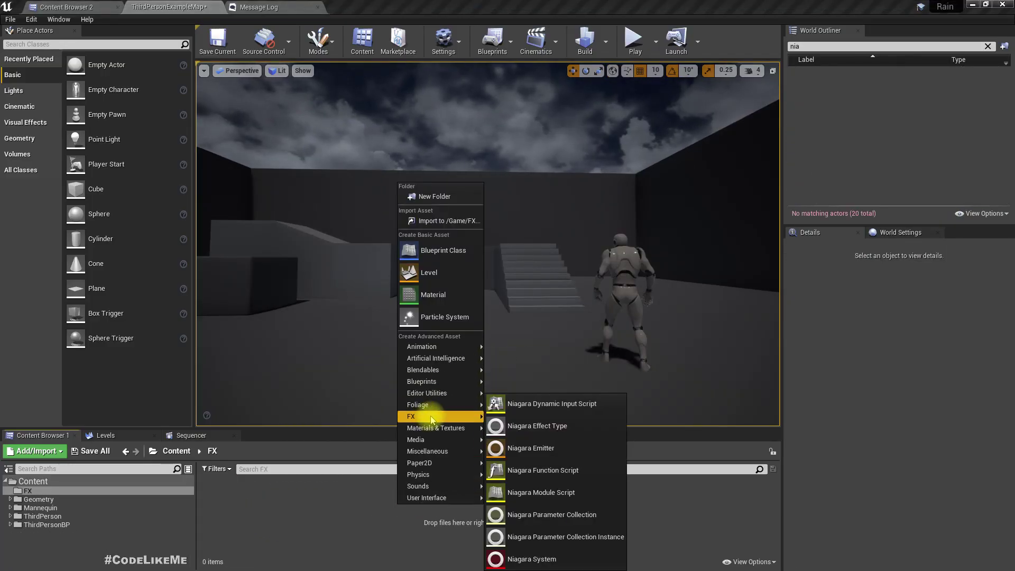
click(533, 553)
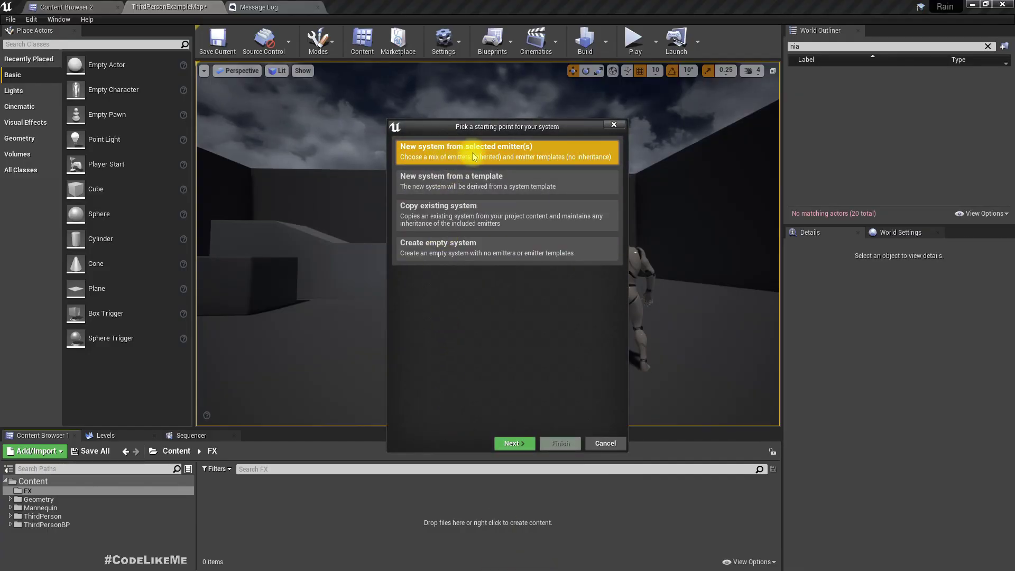
click(514, 443)
click(499, 323)
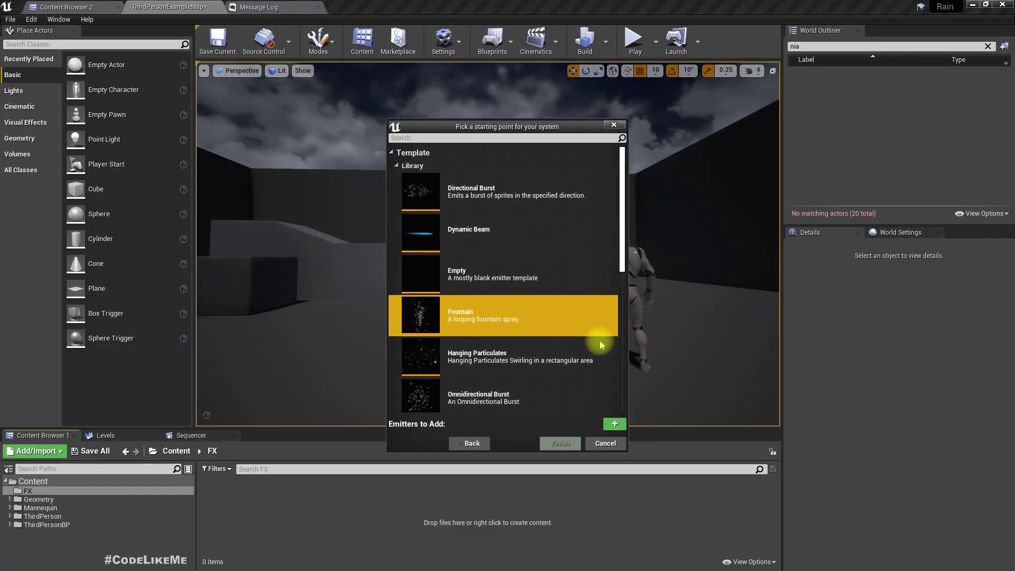
click(619, 425)
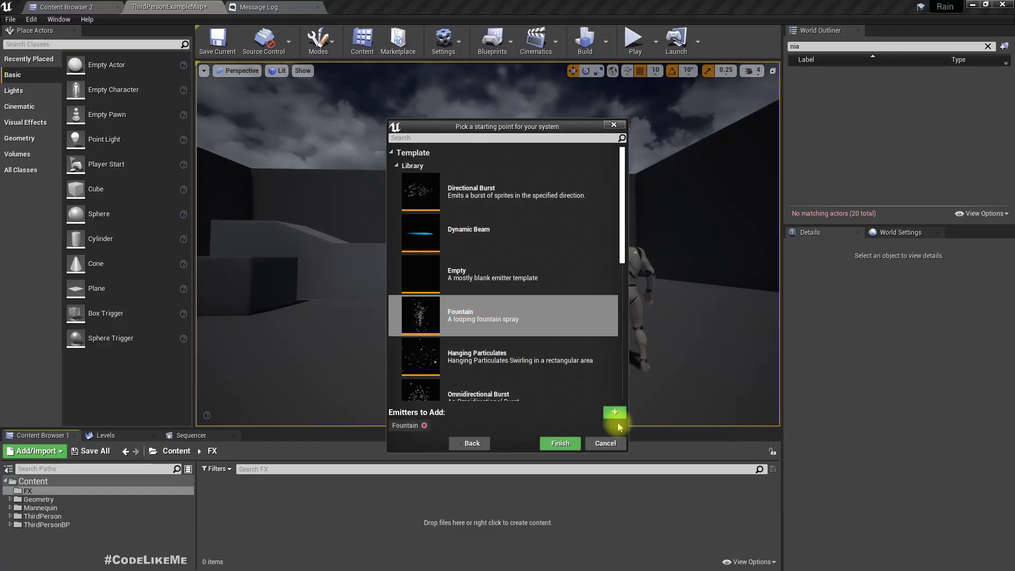
click(559, 444)
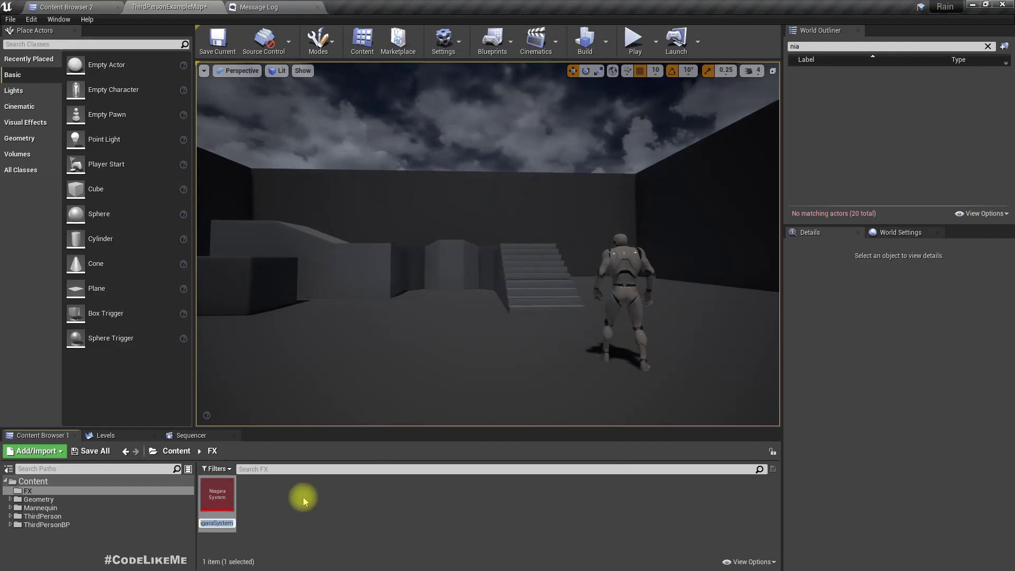
text(NS_Rain)
key(Return)
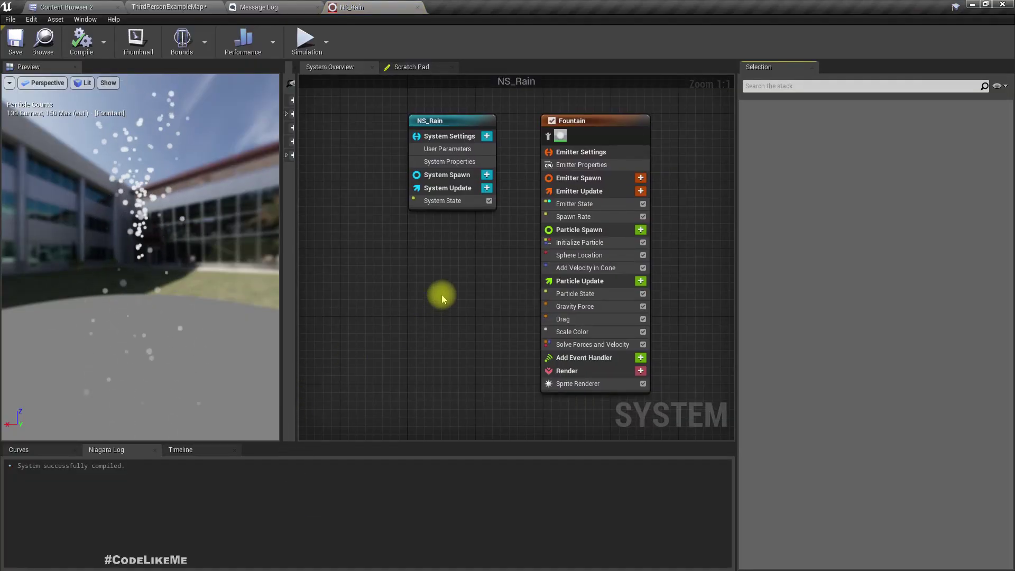
Step: Review the Fountain emitter's update modules and delete Add Velocity in Cone and Sphere Location from Particle Spawn
click(567, 319)
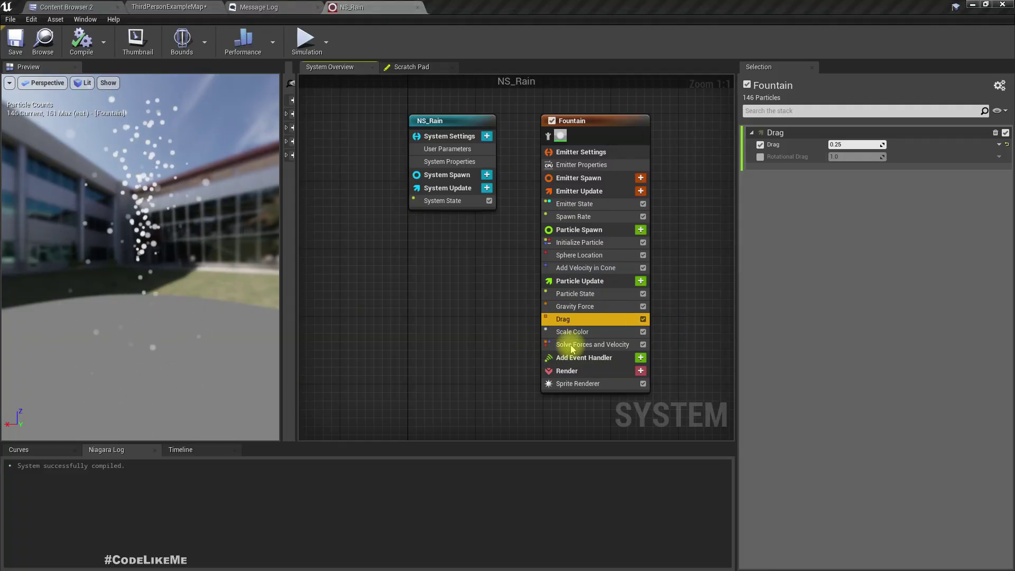
click(601, 306)
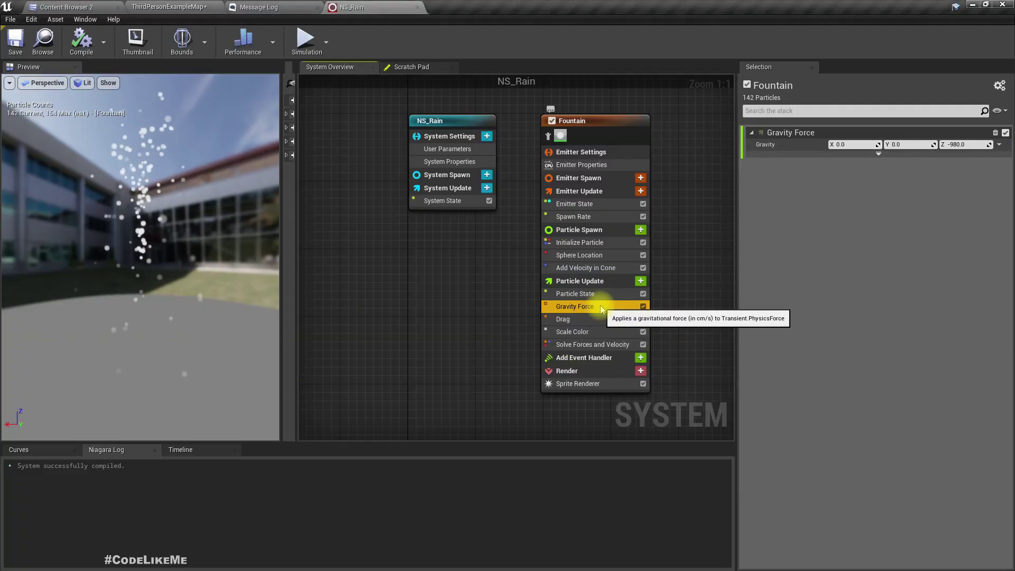
click(576, 293)
mouse_move(581, 350)
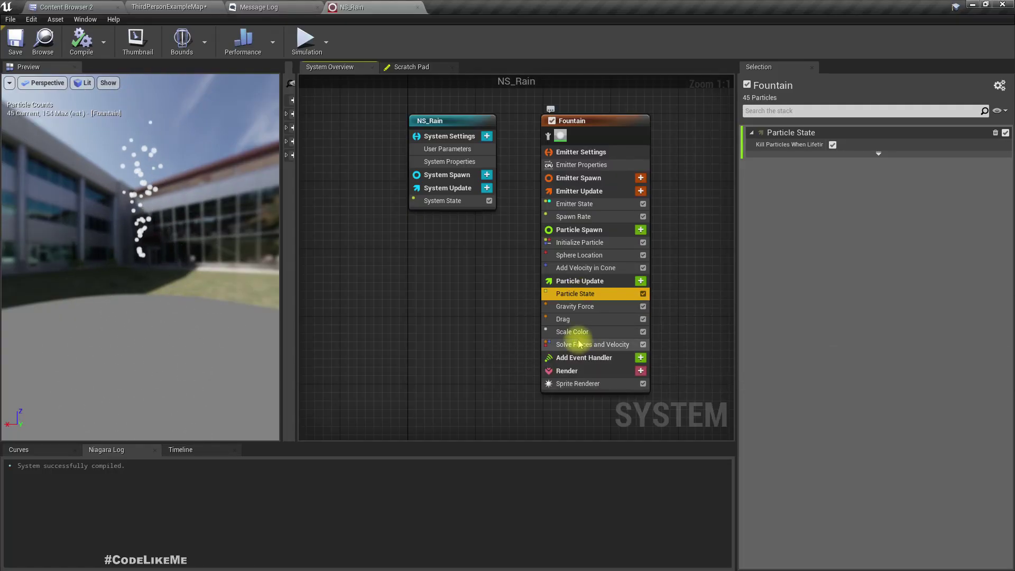
click(590, 269)
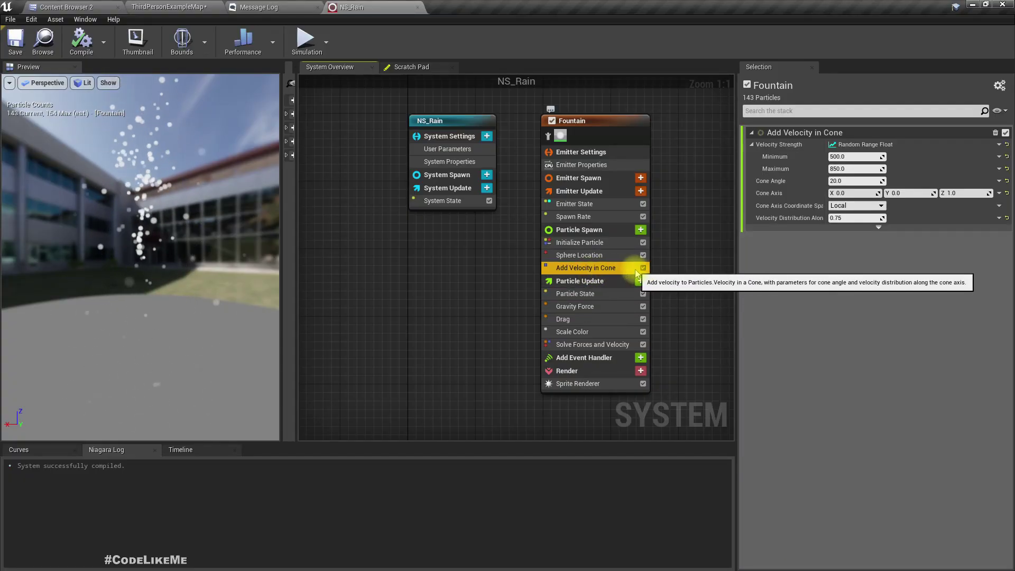
key(Delete)
click(590, 257)
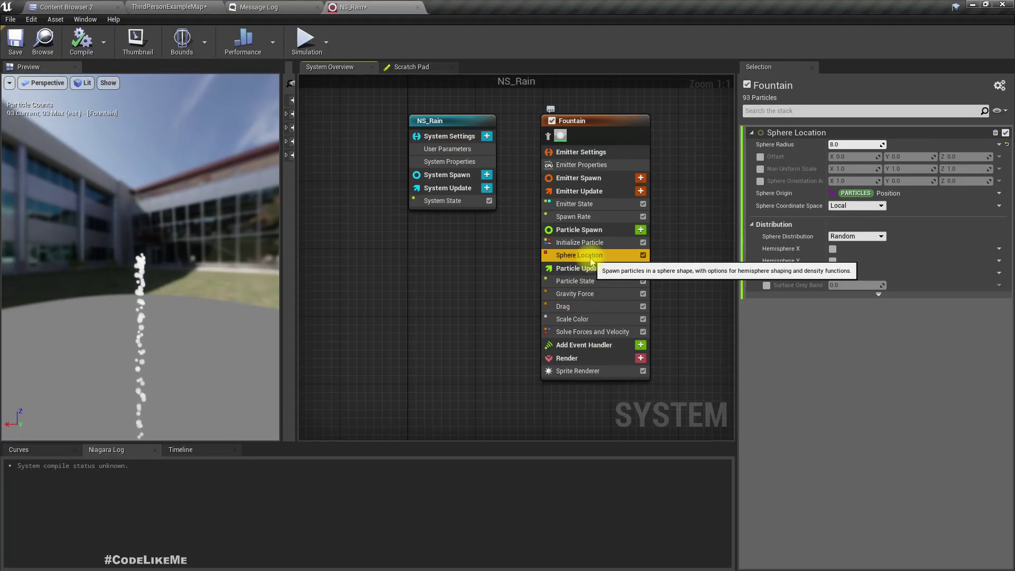
key(Delete)
Step: Add a Box Location module to the Fountain emitter's Particle Spawn and set its Box Size to 4000 in X and Y
click(641, 229)
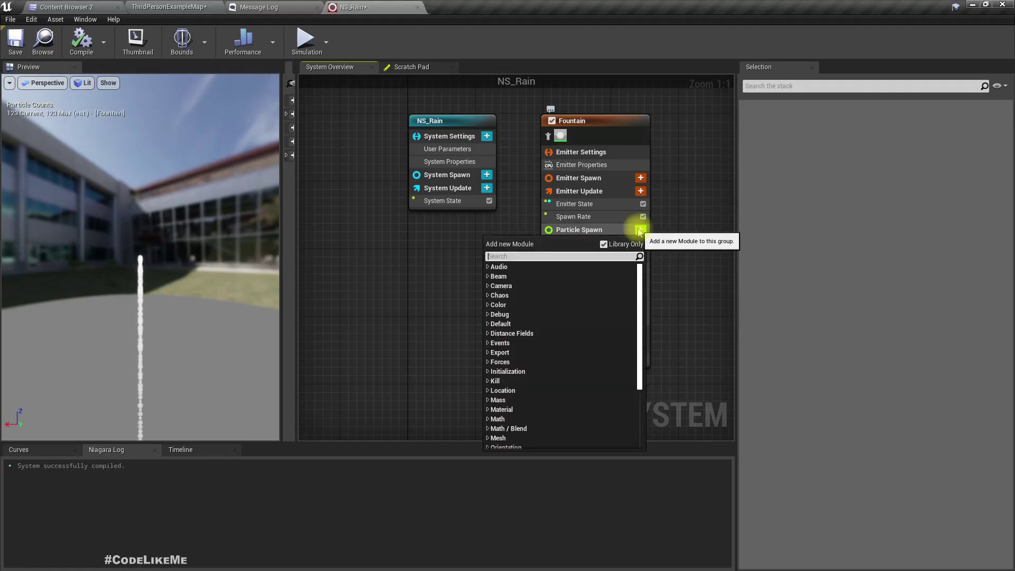
text(box)
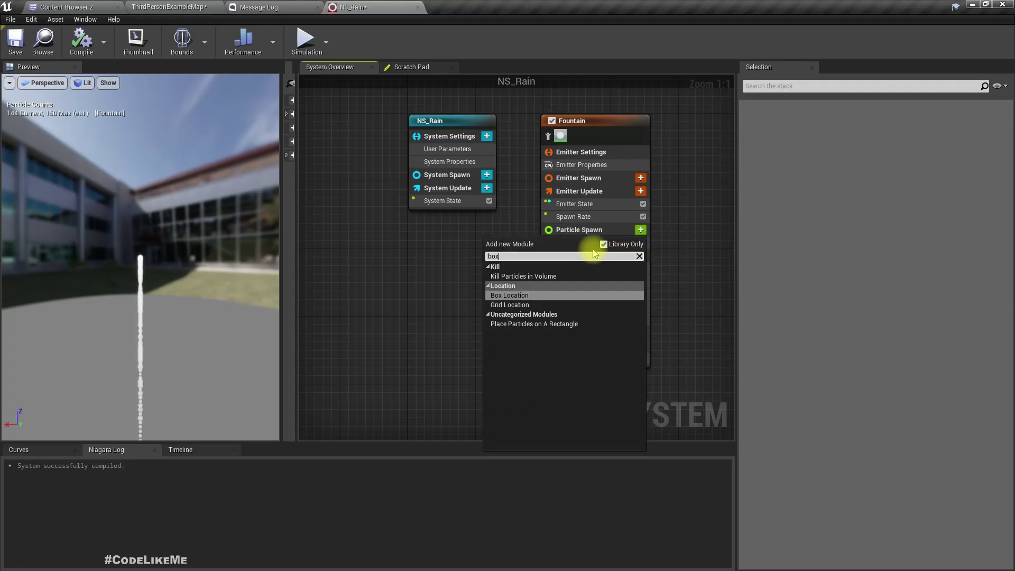
key(Return)
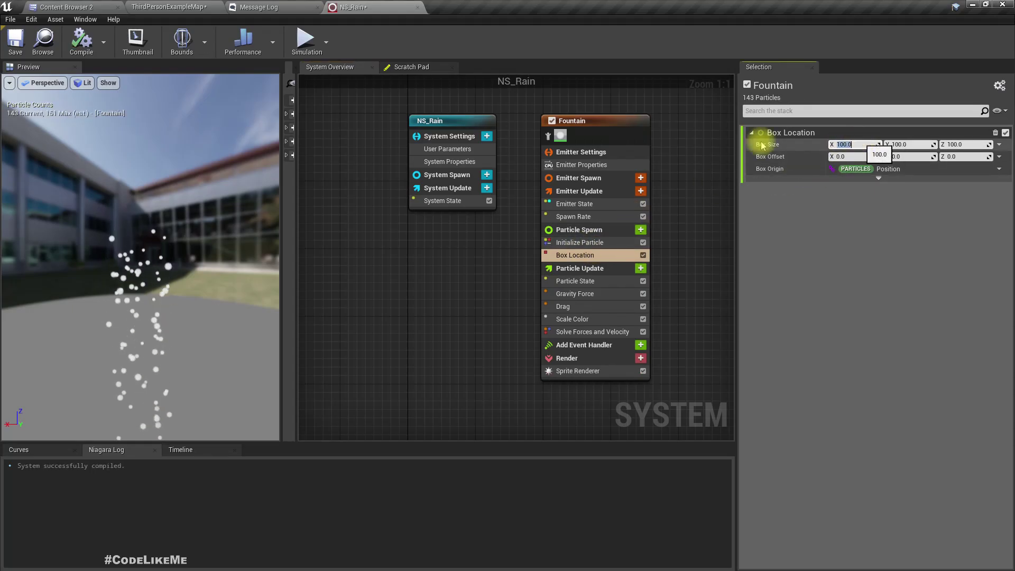
click(165, 6)
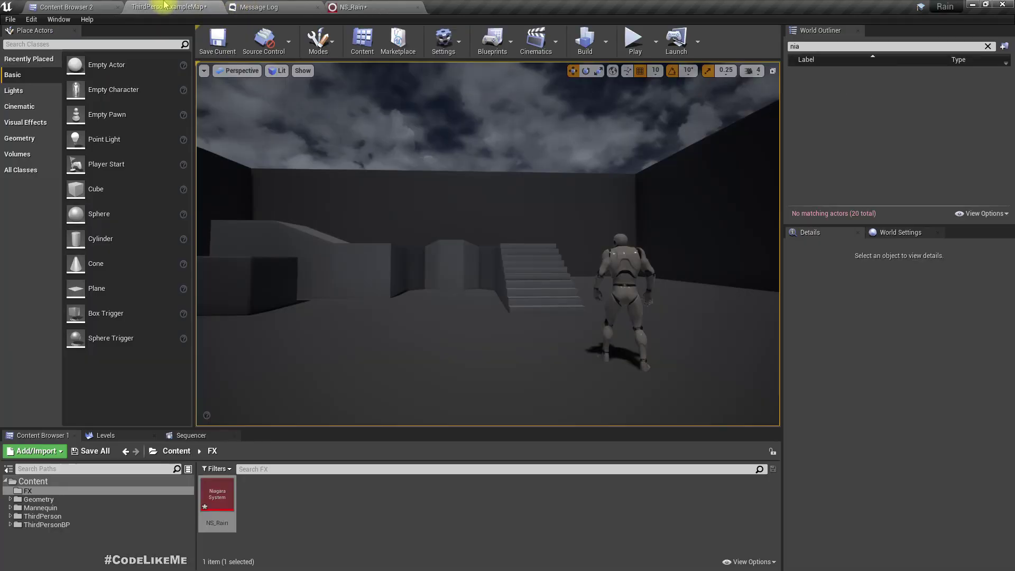
click(364, 7)
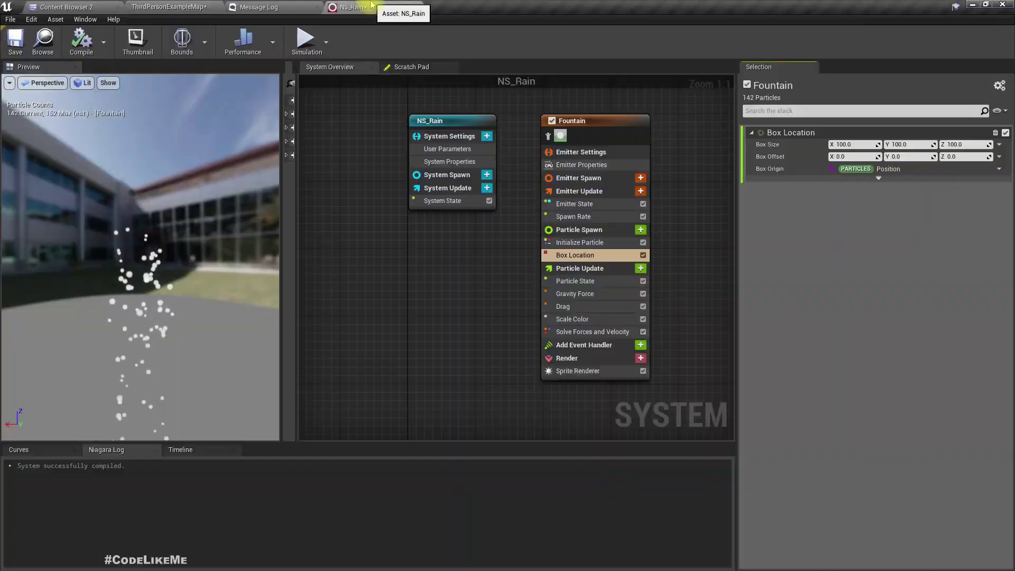
click(853, 148)
text(4000)
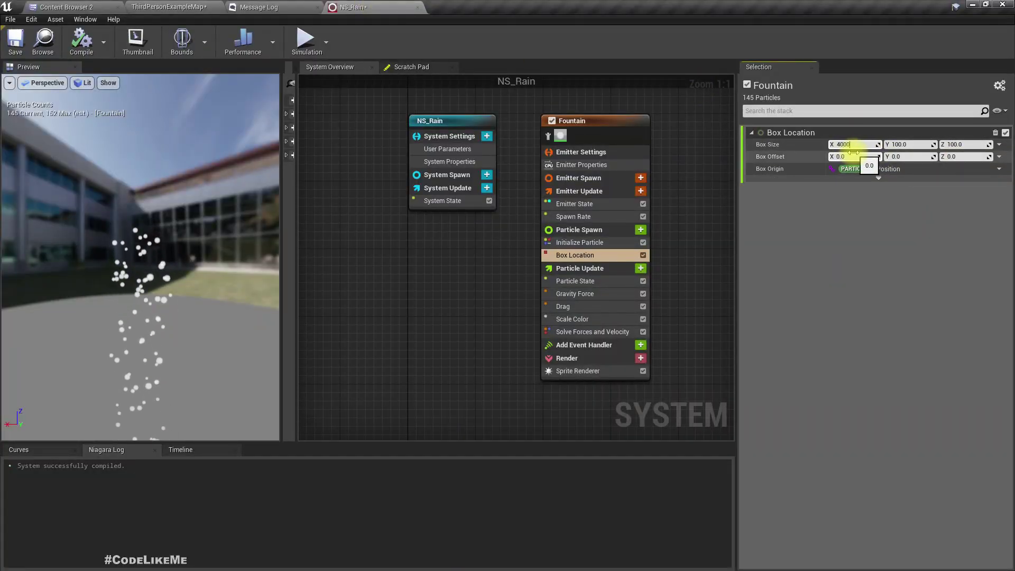
key(Tab)
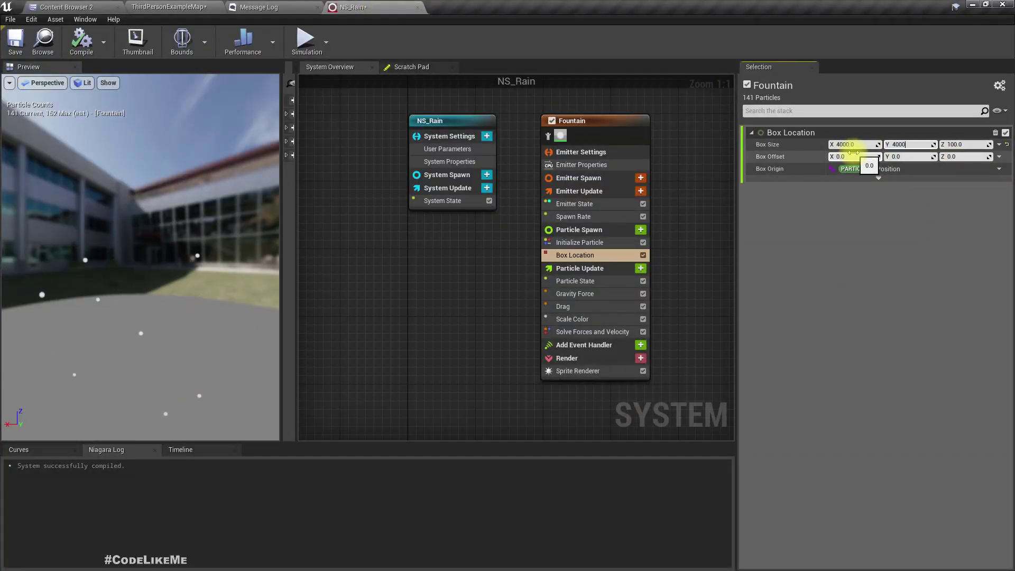
Step: Place NS_Rain in the ThirdPersonExampleMap level at X 0, Y 0 and raise it to Z 1490 above the arena
click(168, 5)
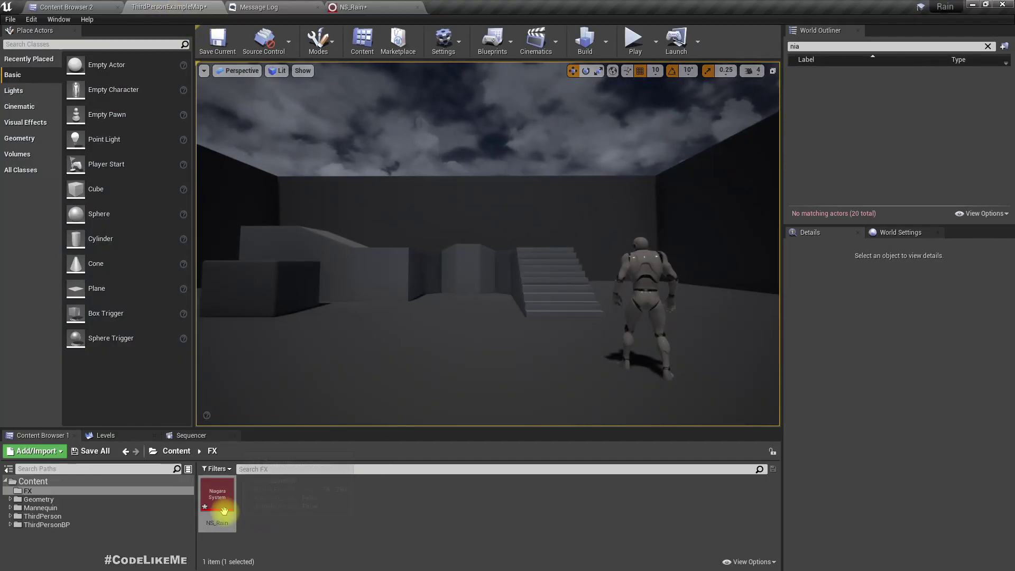
drag(224, 511, 492, 332)
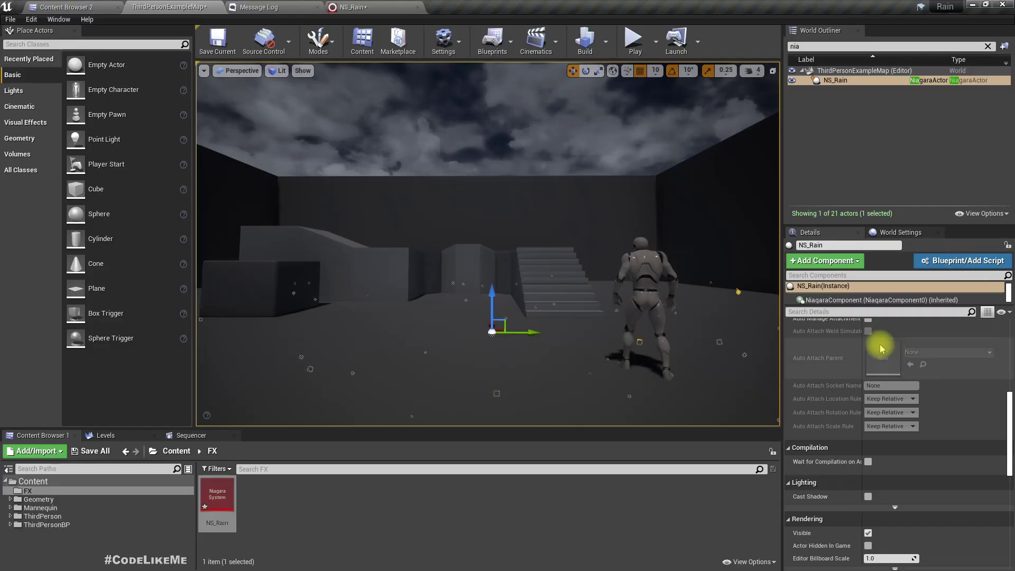
scroll(873, 342, up, 10)
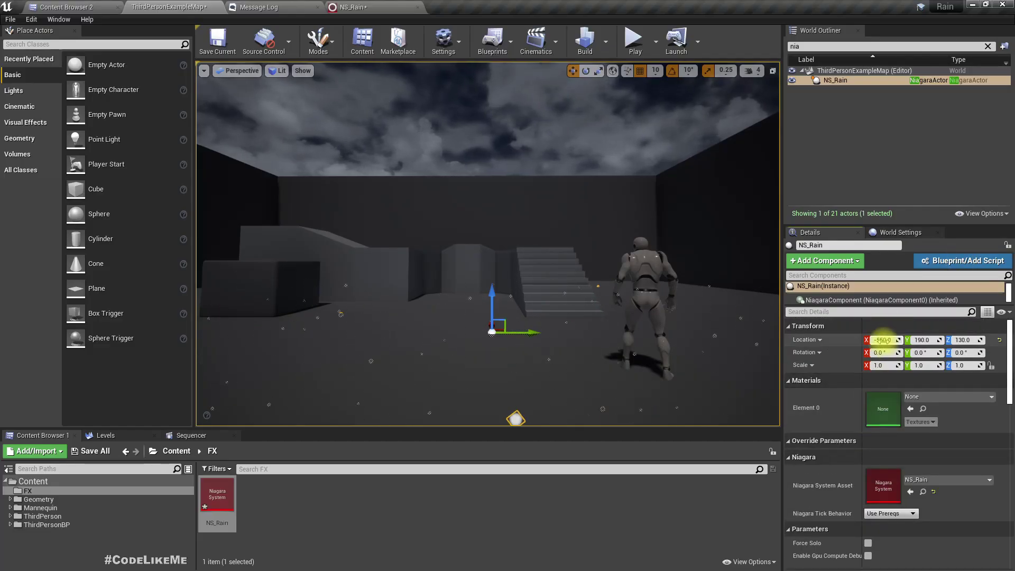
text(0)
key(Tab)
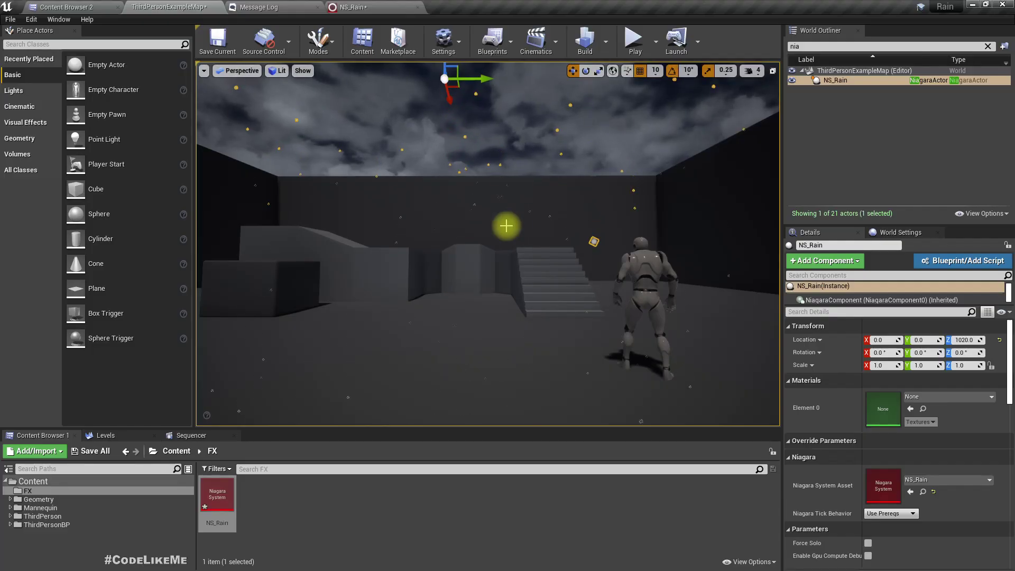
right_drag(506, 226, 463, 255)
key(w)
key(s)
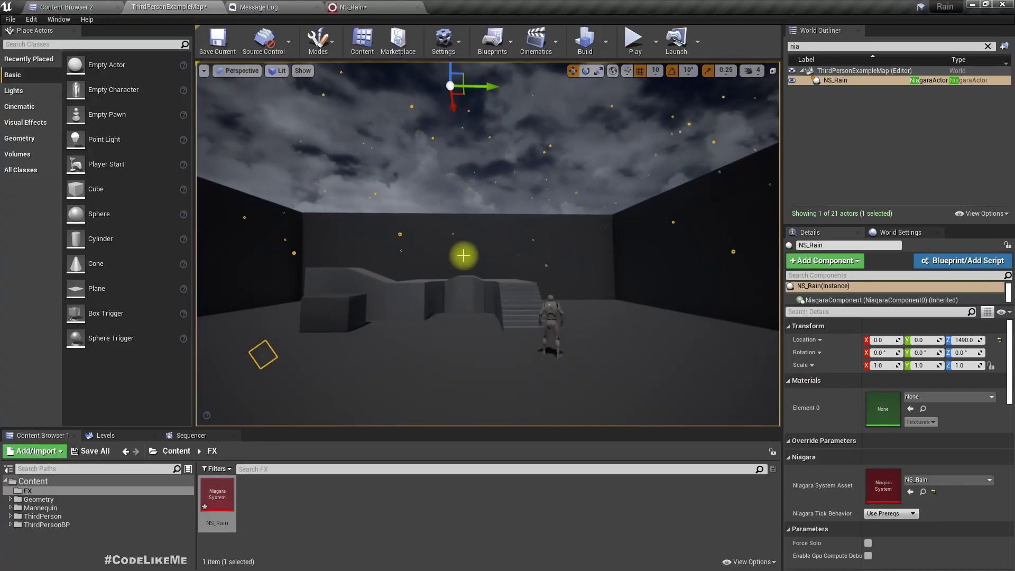
Step: Add an Add Velocity module to NS_Rain's Particle Spawn with a velocity of Y 300 and Z -500
click(343, 7)
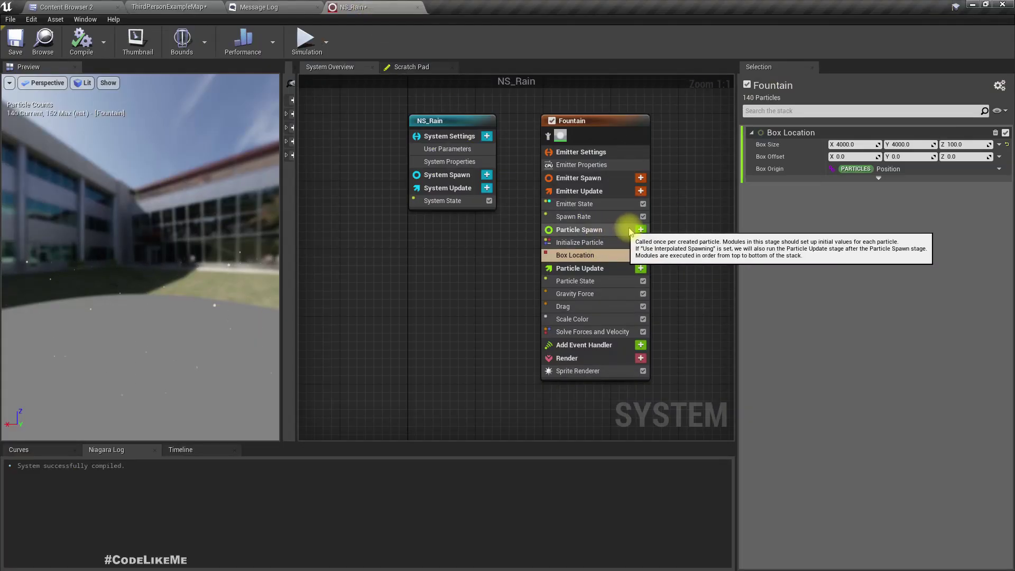
click(640, 230)
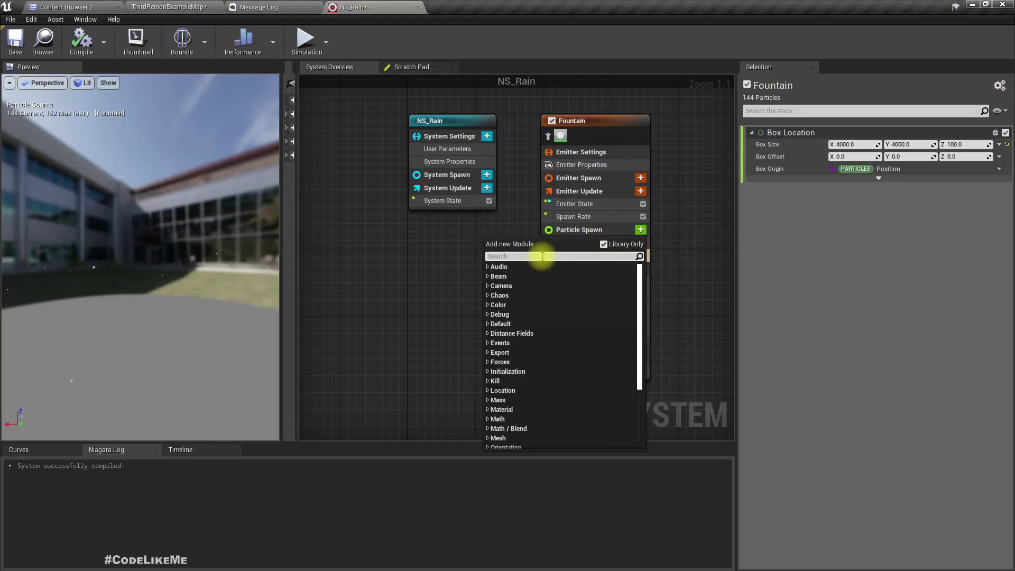
text(veloc)
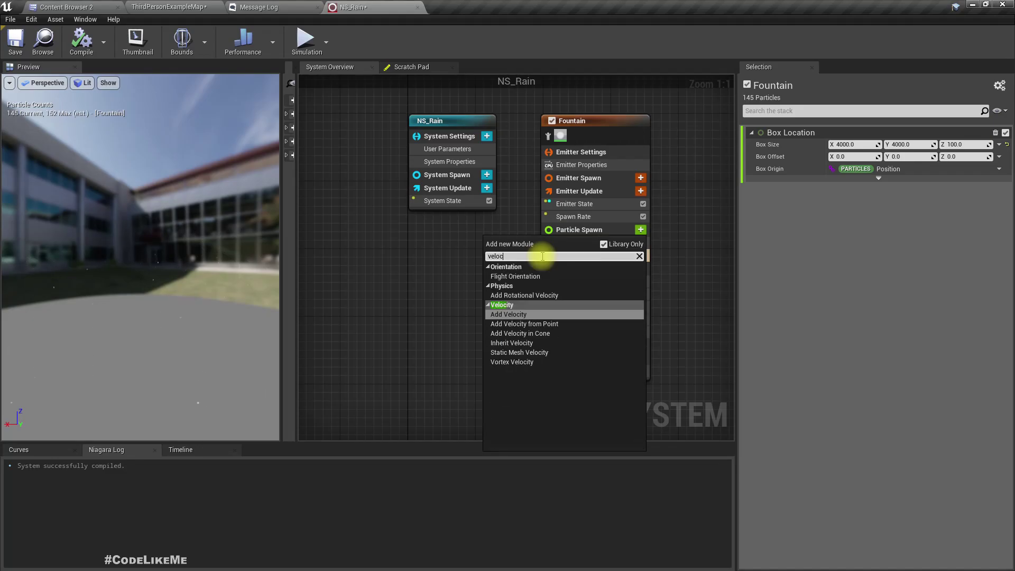
key(Return)
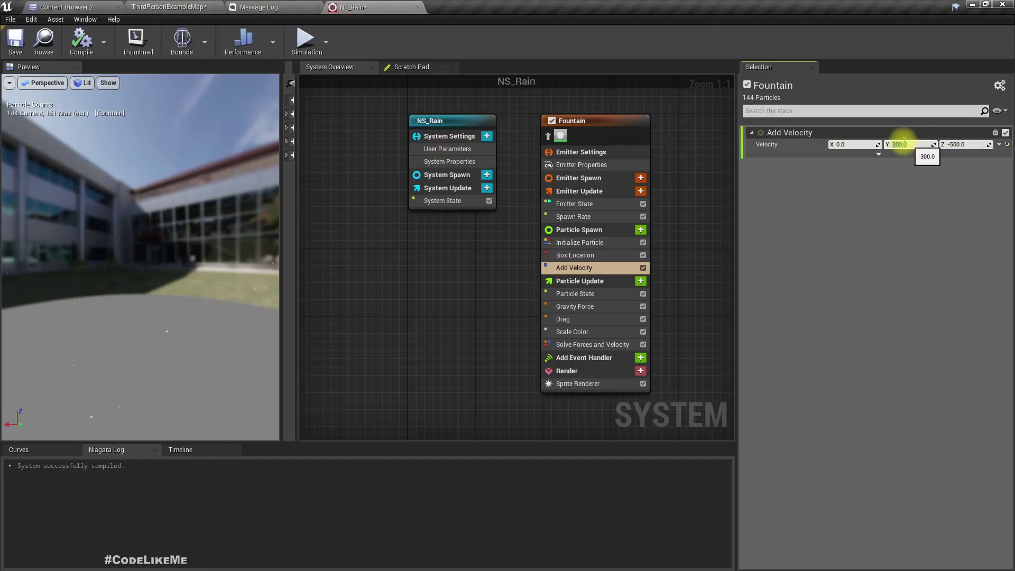
Step: Inspect the falling particles in the level with the editor gizmos and icons hidden
click(191, 7)
right_drag(512, 204, 546, 195)
right_drag(501, 229, 500, 206)
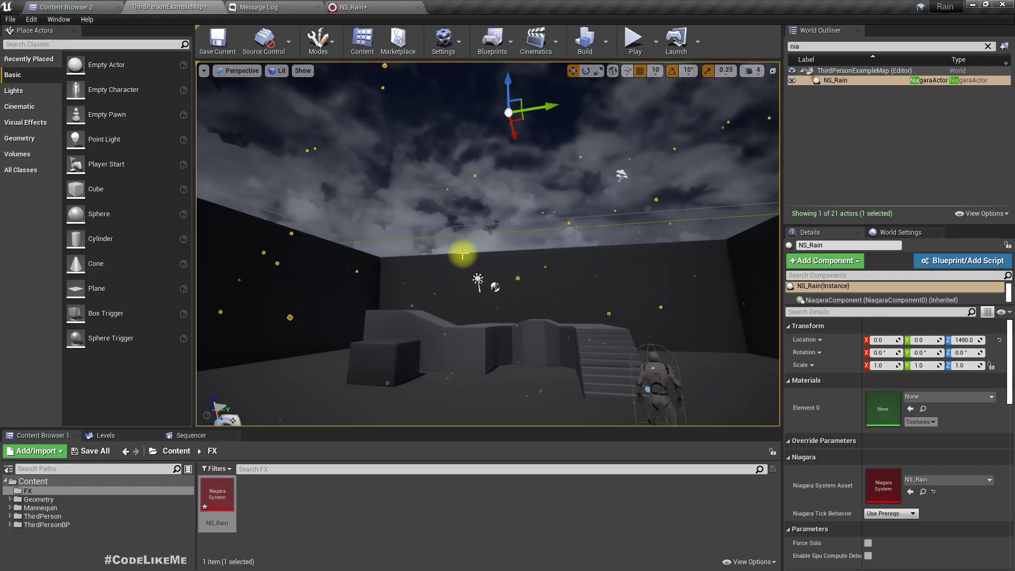
key(g)
mouse_move(454, 244)
right_down()
mouse_move(445, 227)
mouse_move(454, 245)
right_up()
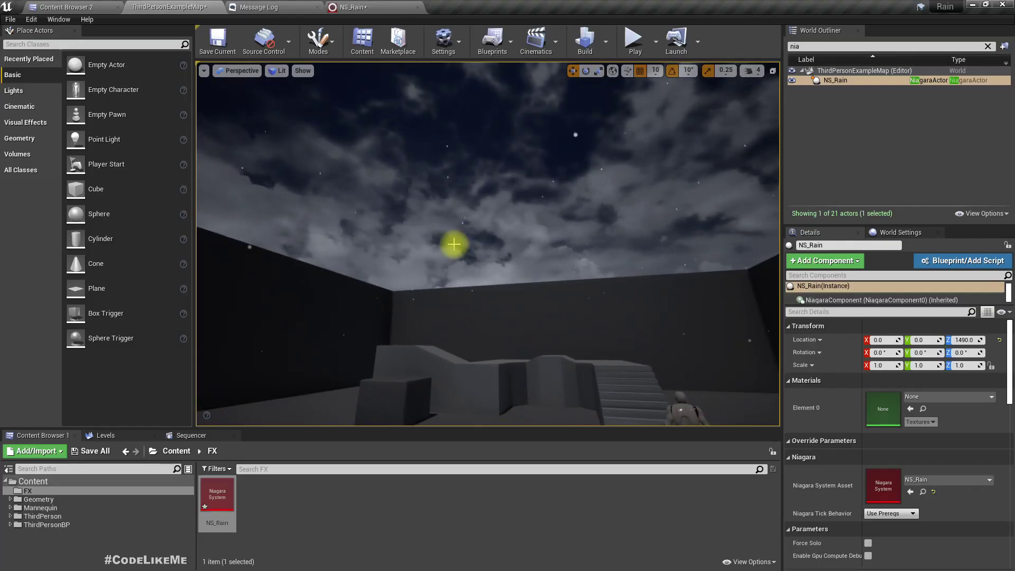
Step: Set the Fountain emitter's Spawn Rate to 1500 and check the particle density in the level
click(367, 6)
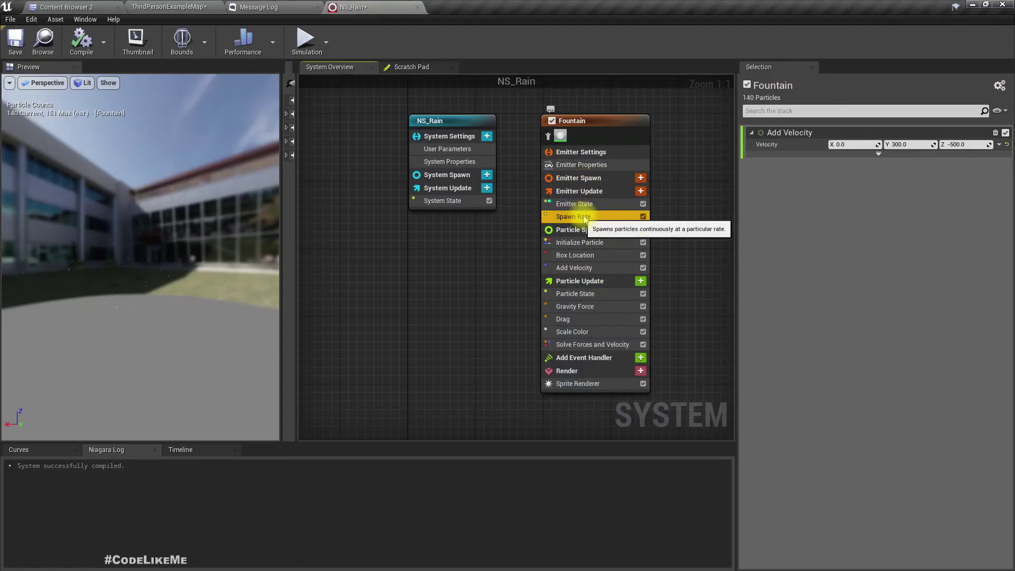
click(626, 214)
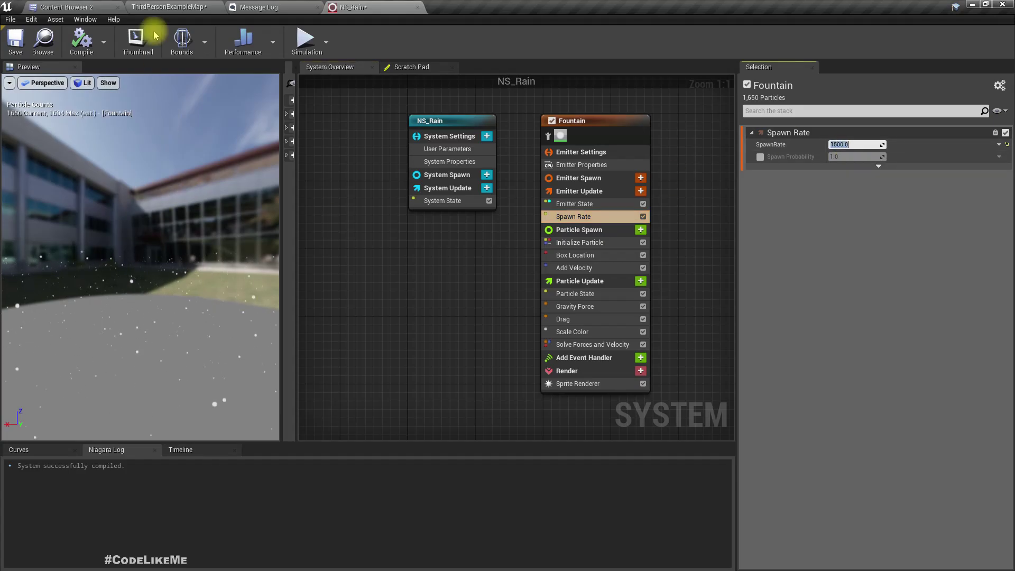
click(169, 5)
mouse_move(445, 225)
right_down()
mouse_move(475, 225)
mouse_move(453, 252)
mouse_move(456, 231)
right_up()
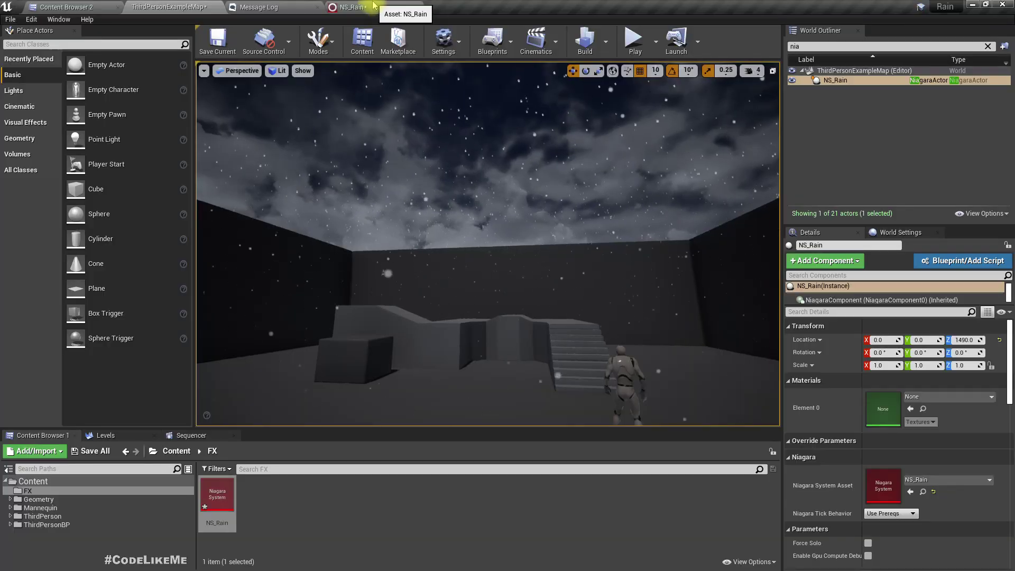
Step: Set Fountain's Sprite Size Mode to Non-Uniform with a Sprite Size of X 1 and Y 50, and check the streaks in the level
click(351, 7)
click(584, 390)
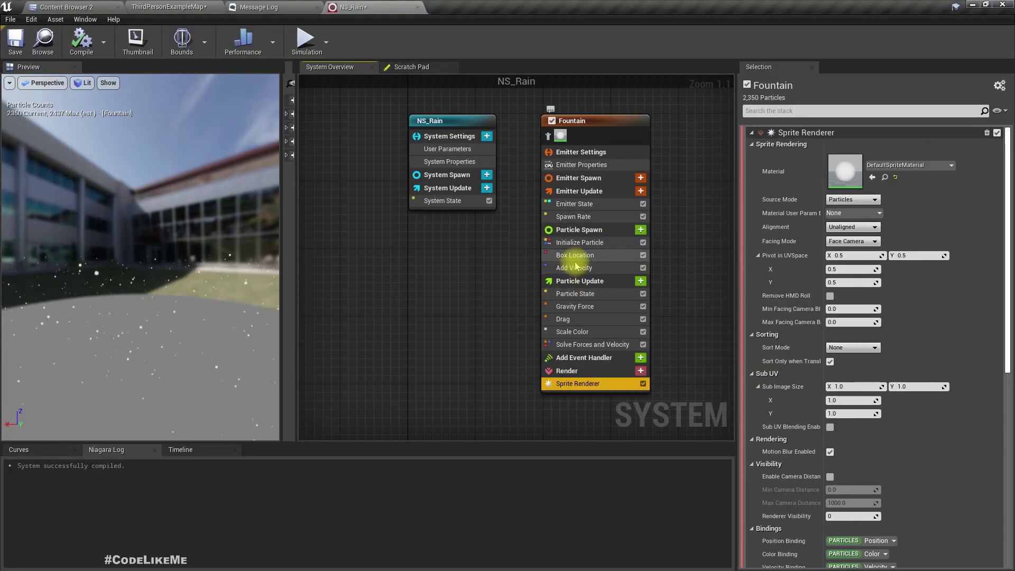
click(579, 242)
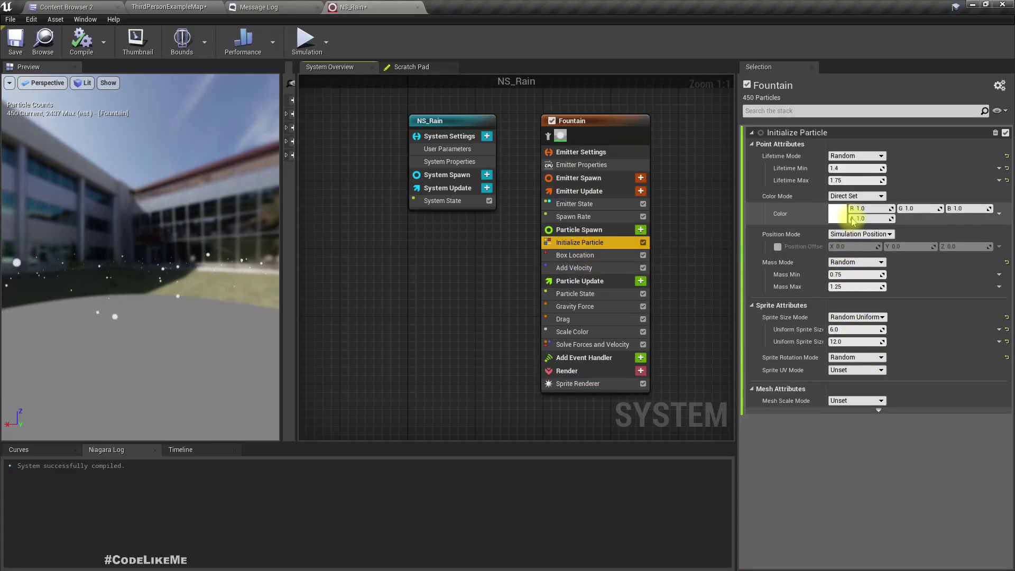
click(851, 317)
click(851, 349)
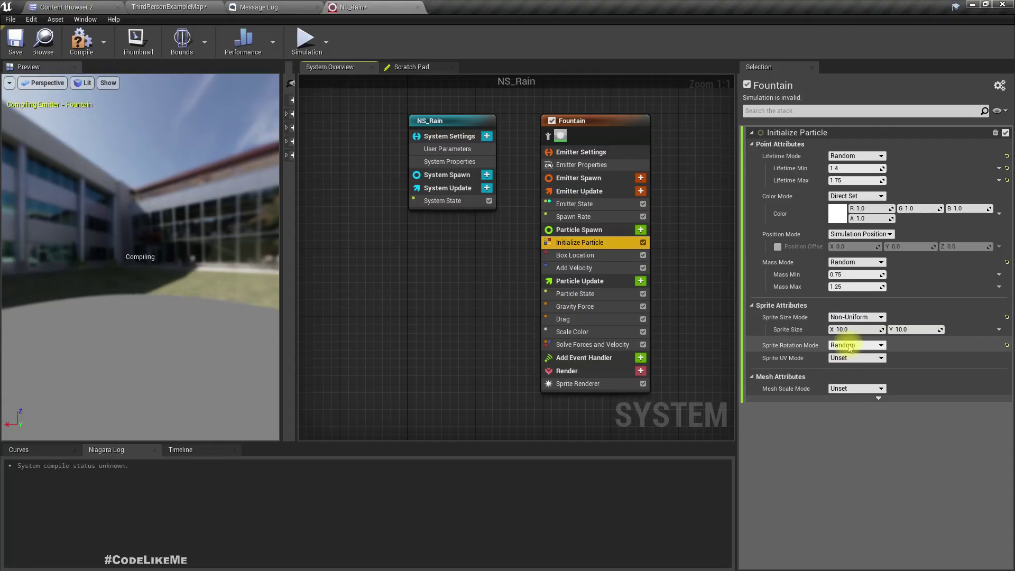
click(843, 329)
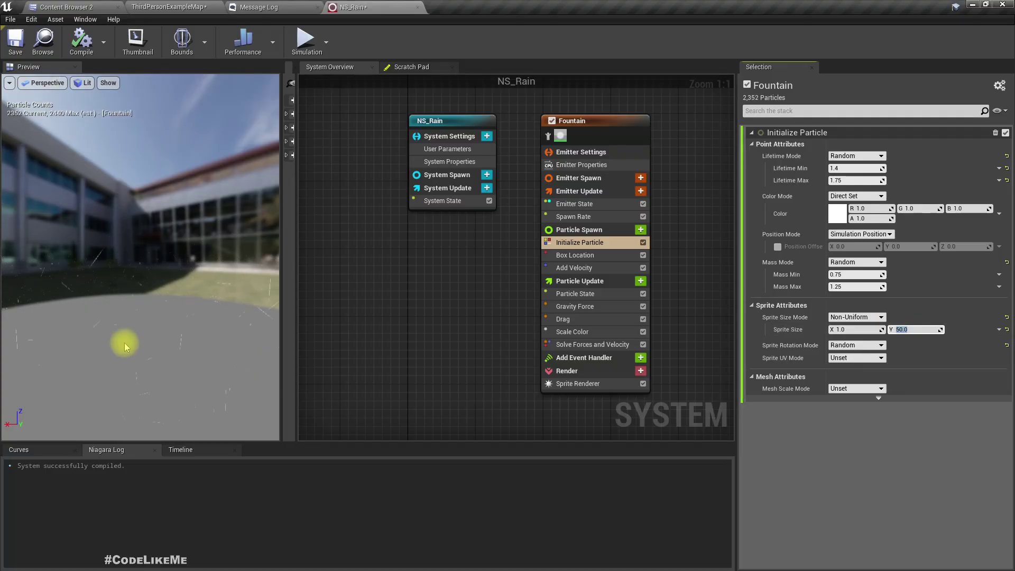
drag(126, 345, 185, 368)
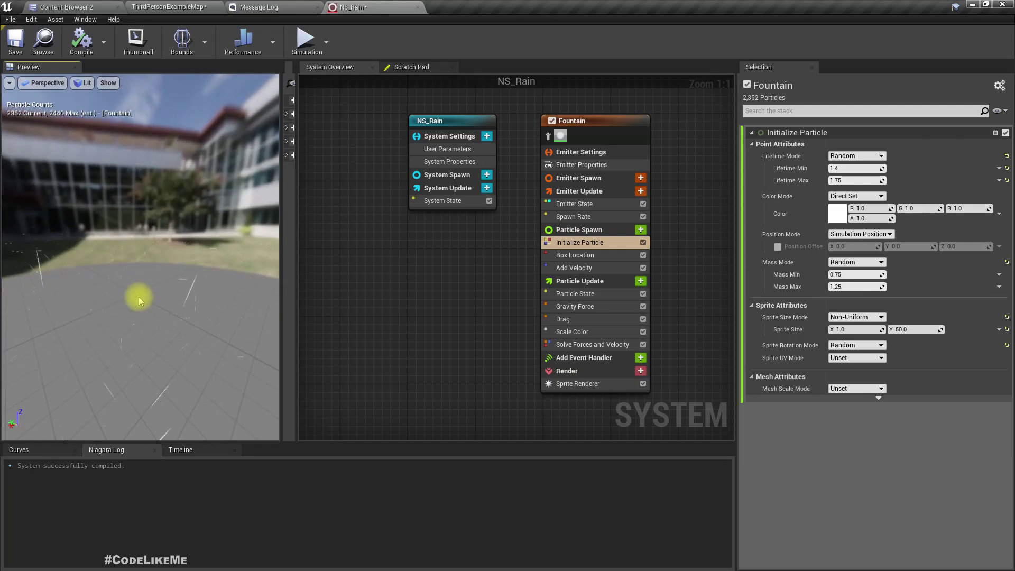
drag(143, 303, 192, 300)
click(201, 6)
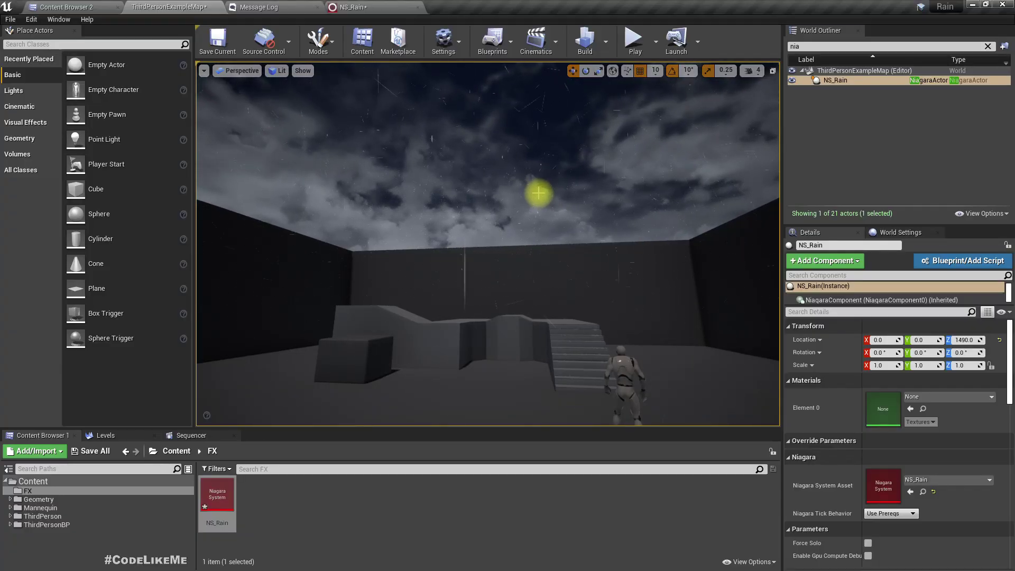
Step: Set the Sprite Renderer's Alignment to Velocity Aligned and view the rain streaks in the full-screen level view
click(373, 6)
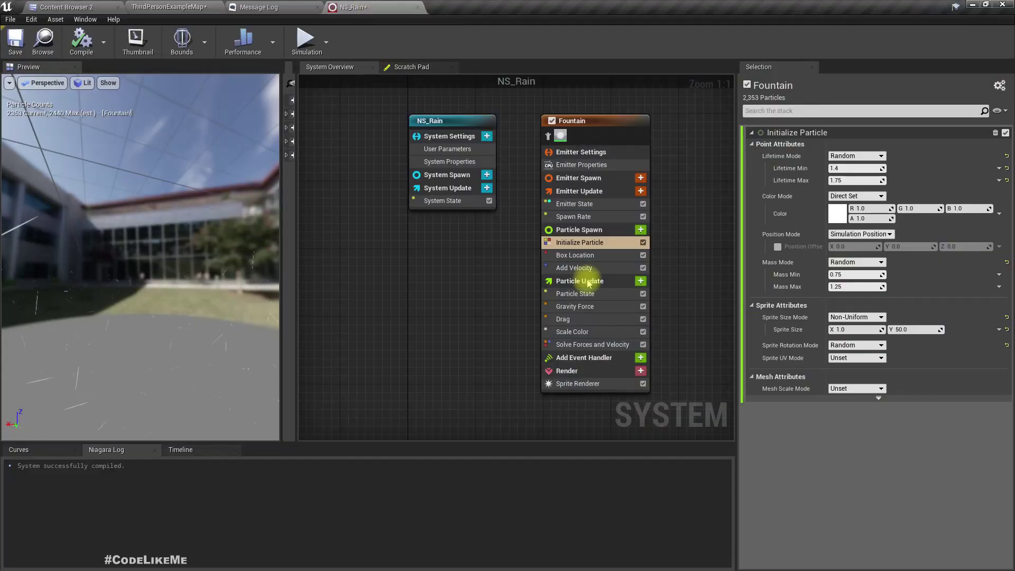
click(568, 384)
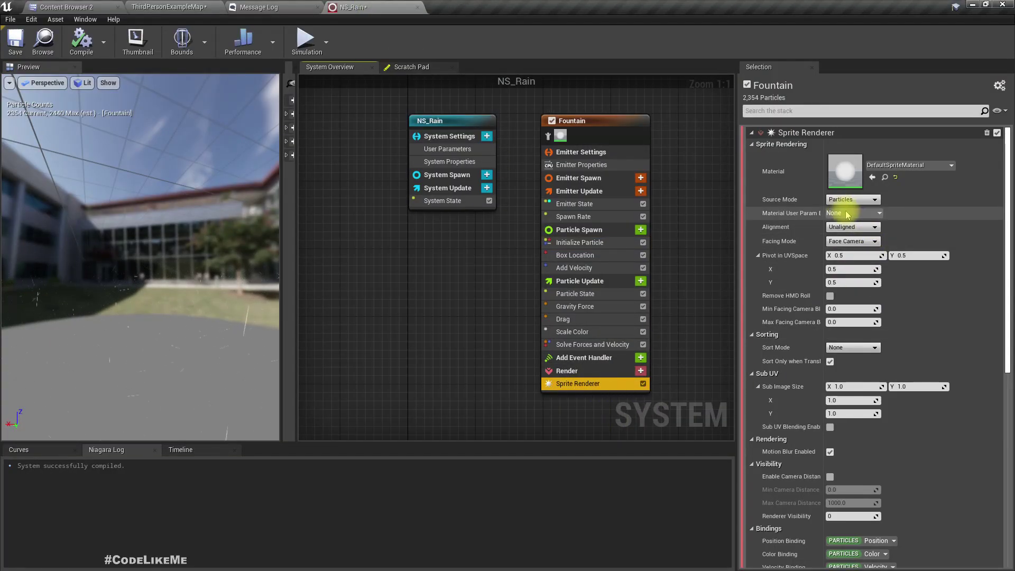
click(852, 227)
click(851, 249)
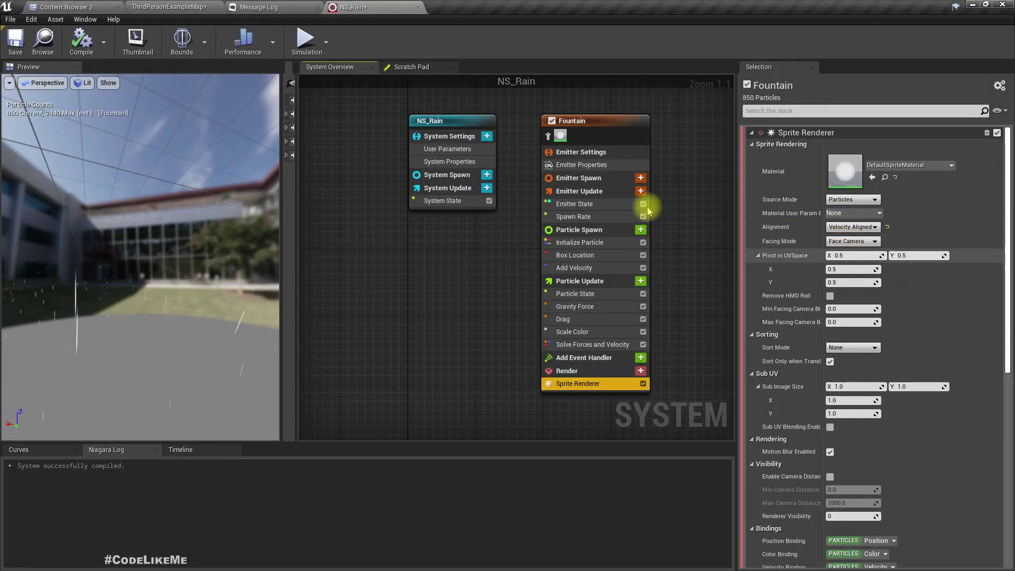
click(145, 7)
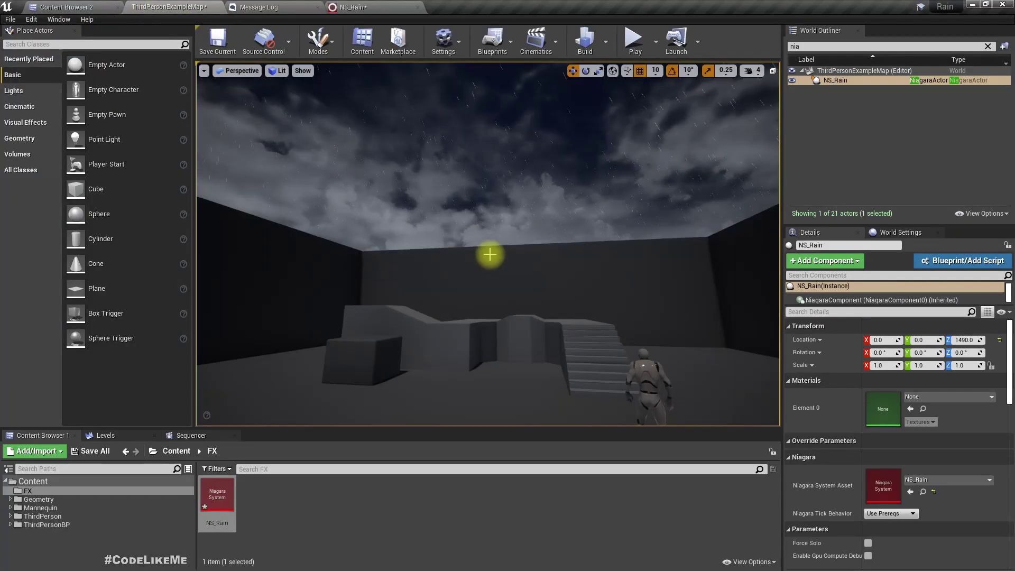
right_drag(492, 258, 497, 254)
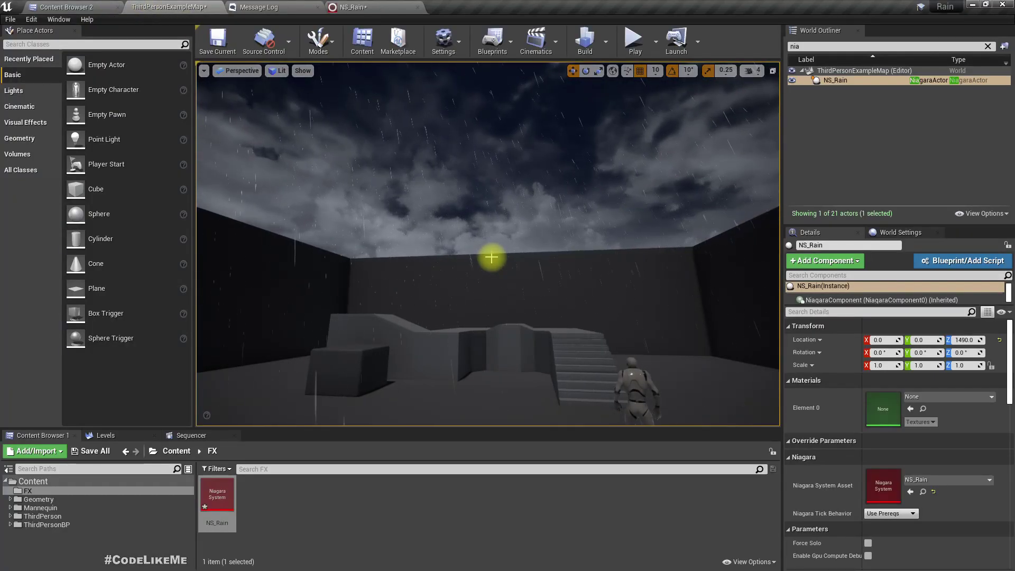
key(F11)
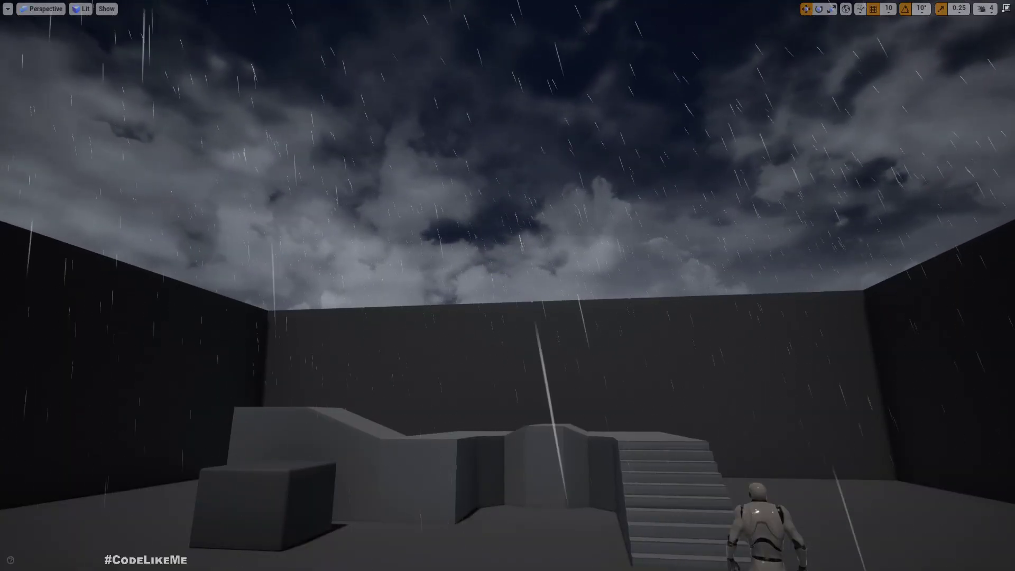
right_drag(370, 276, 383, 319)
right_drag(456, 400, 443, 369)
key(F11)
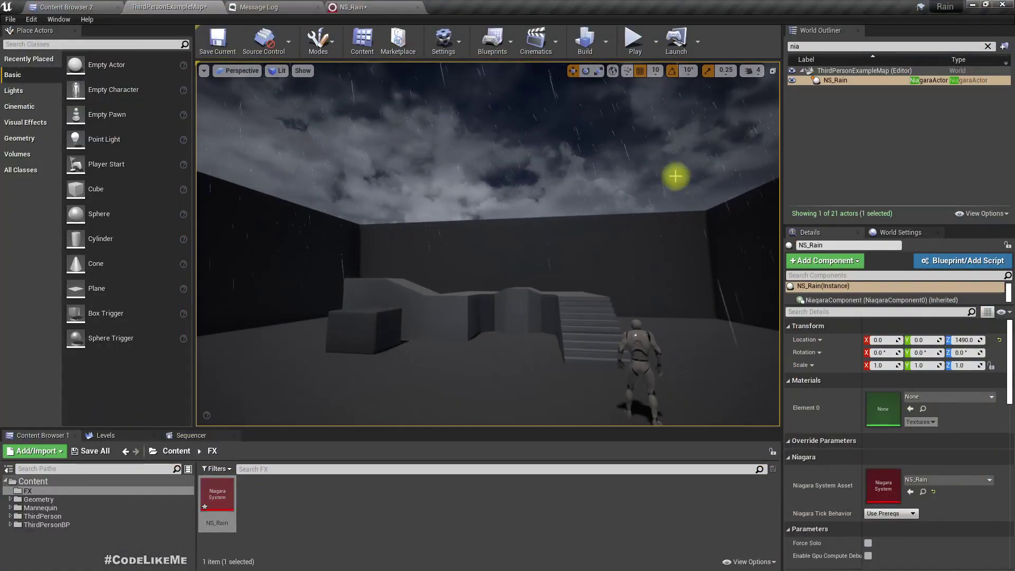
Step: Set the Fountain emitter's Spawn Rate to 4500 and view the denser rain in the full-screen level view
click(373, 7)
click(588, 217)
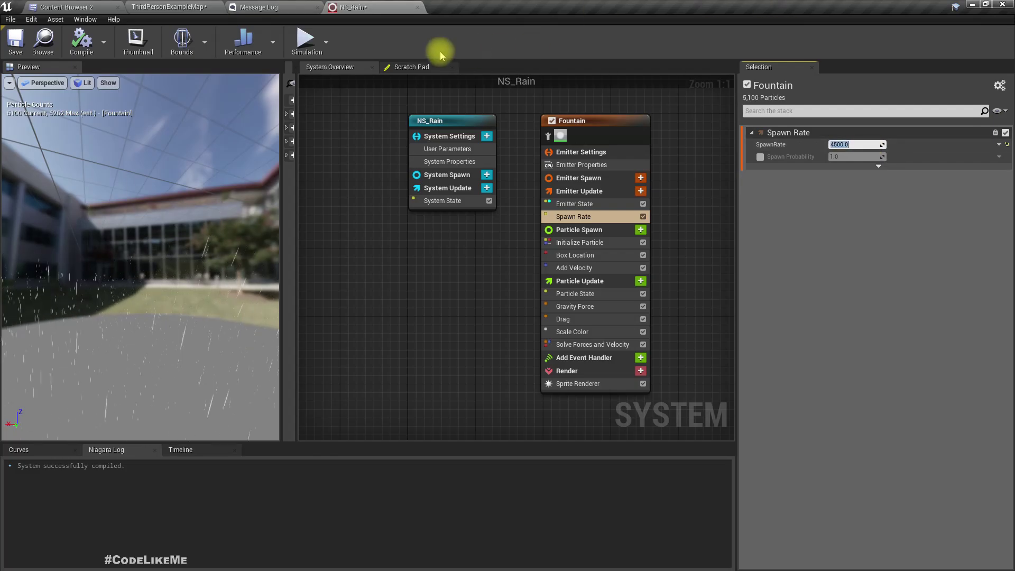
click(176, 6)
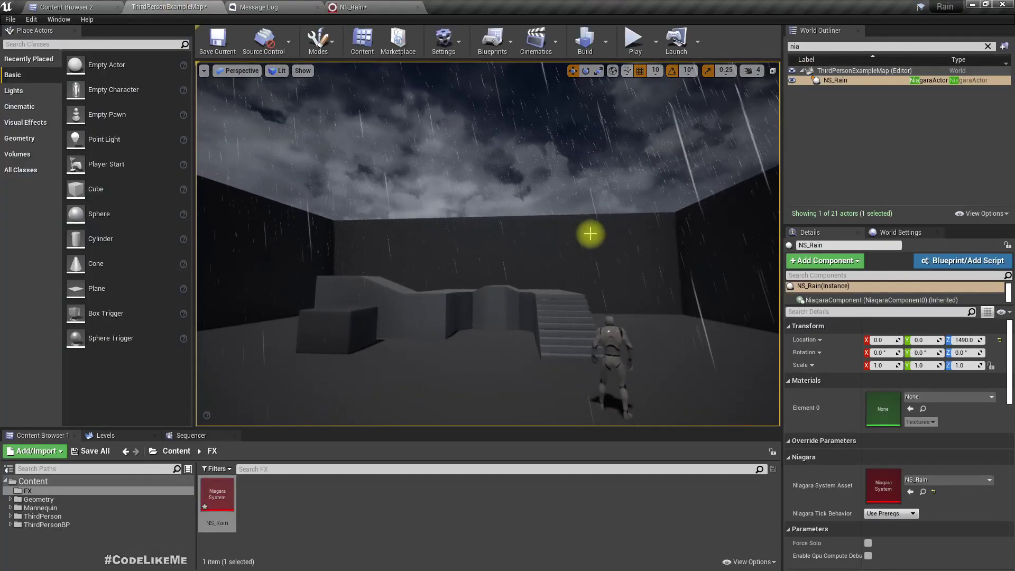
key(F11)
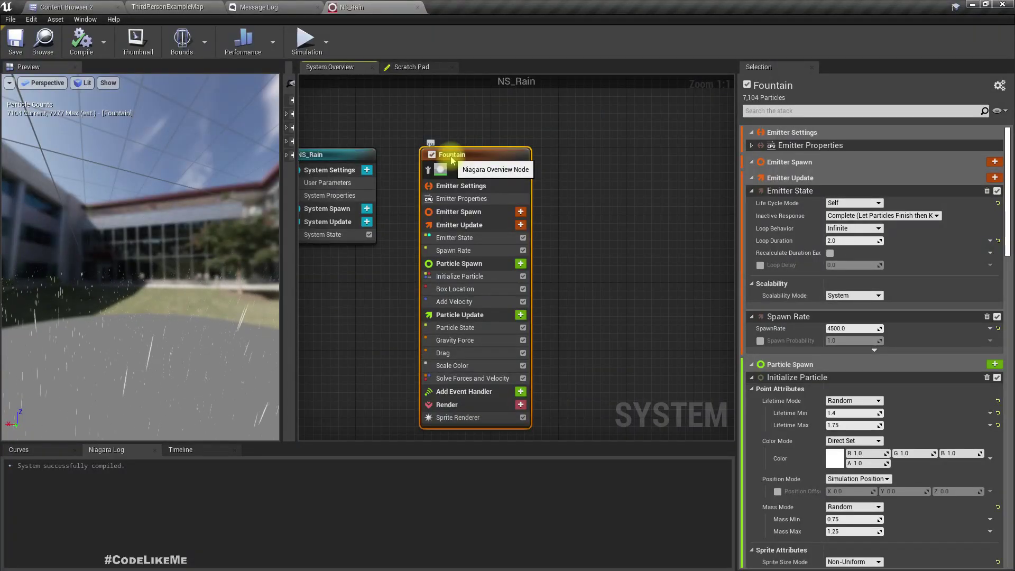
Step: Rename the Fountain emitter in NS_Rain to Rain_streak
double_click(452, 155)
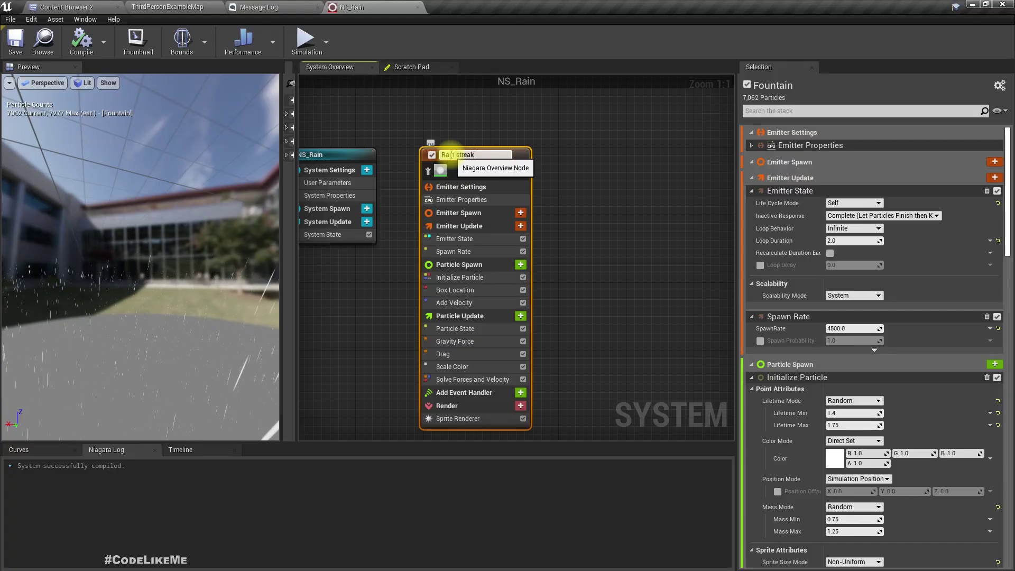
text(Rain_streak)
key(Return)
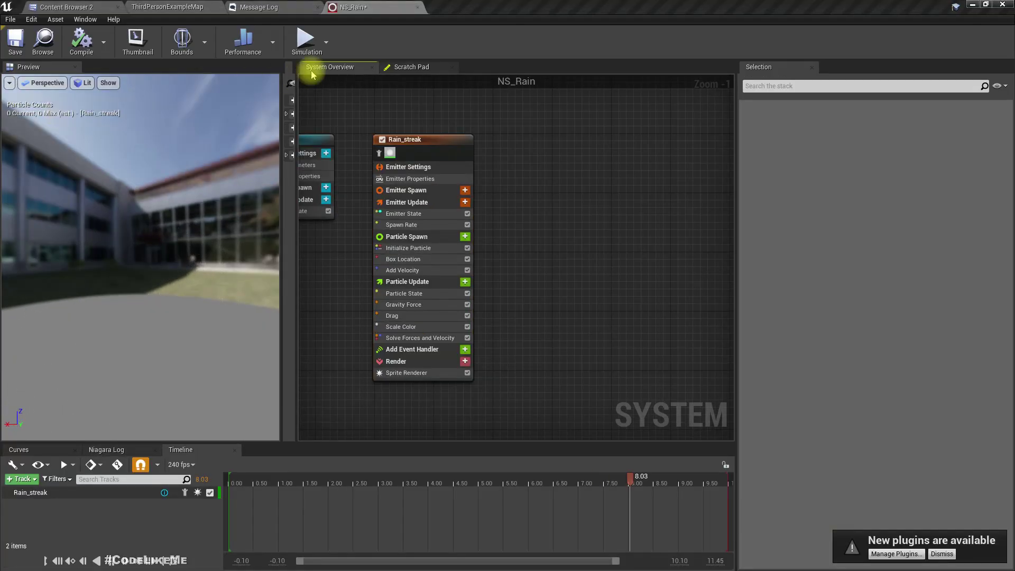
Step: Add a HangingParticulates emitter to NS_Rain, space it apart from Rain_streak, and check the rain near the level floor
right_click(537, 154)
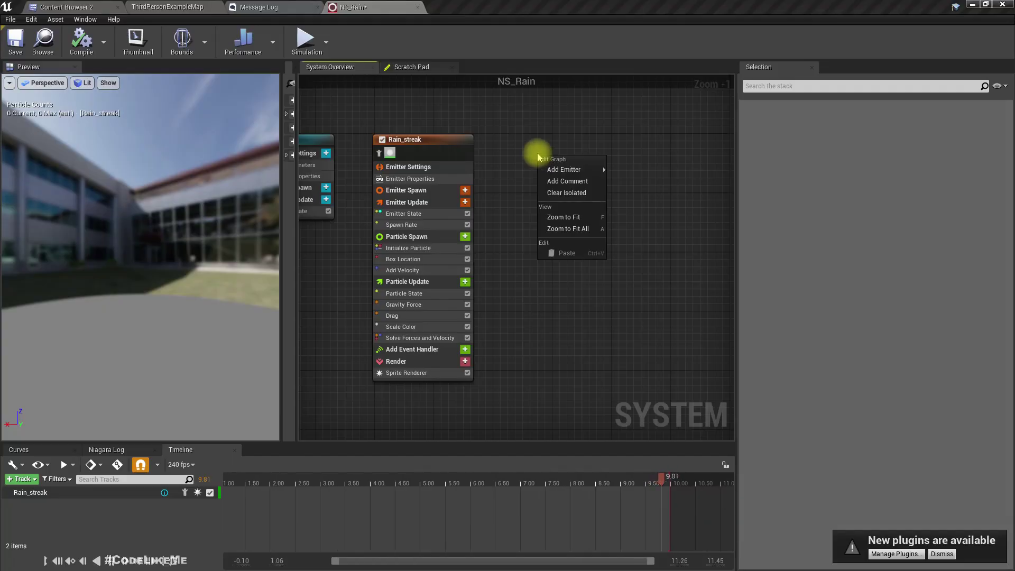
mouse_move(567, 172)
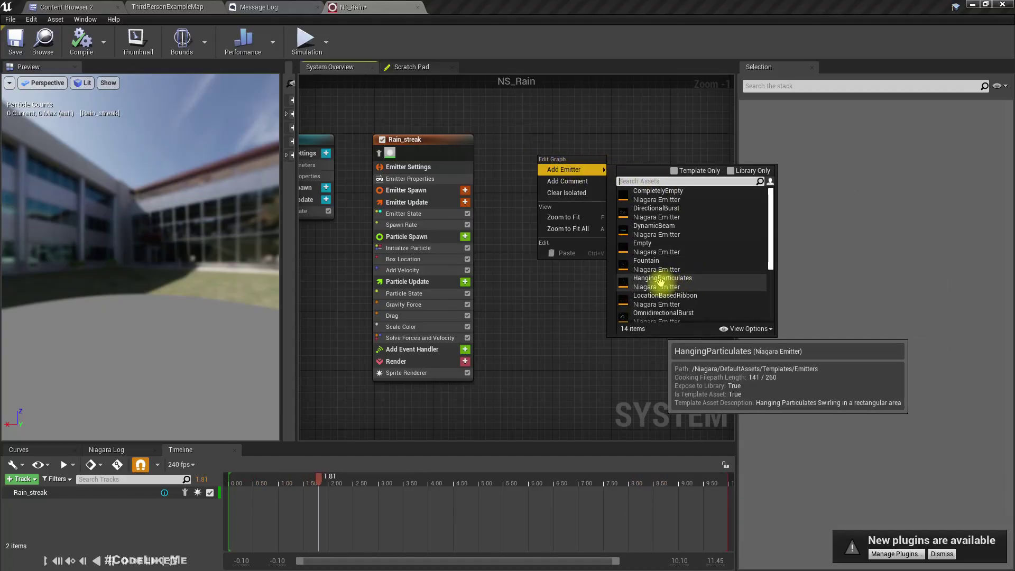
click(664, 280)
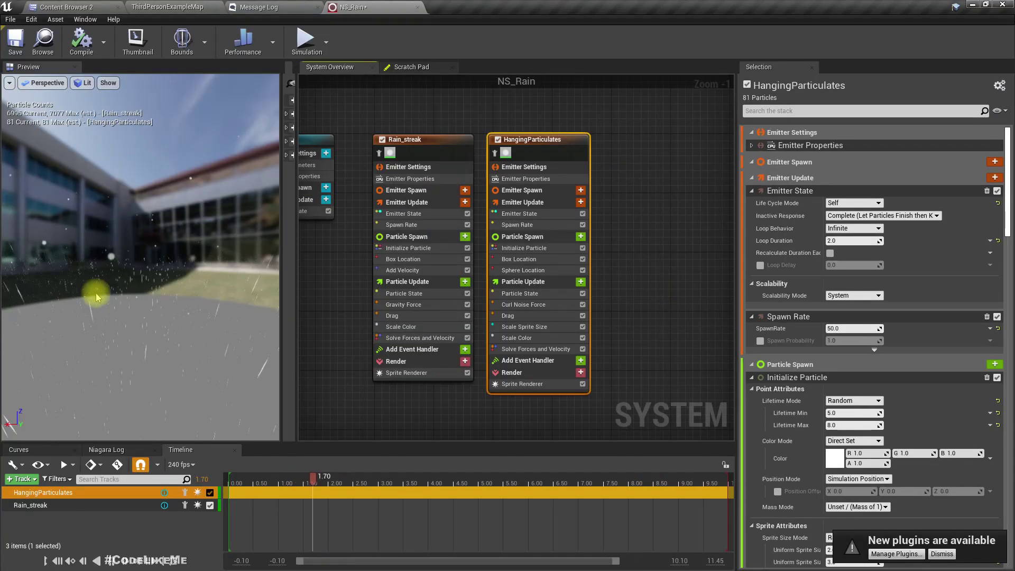
drag(93, 299, 147, 297)
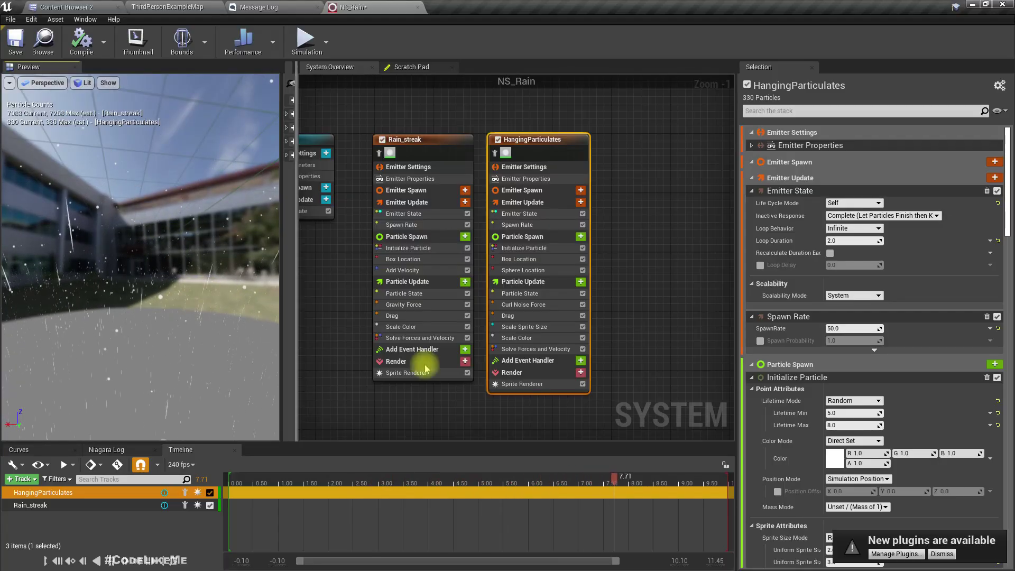
right_drag(426, 414, 432, 373)
drag(578, 111, 674, 110)
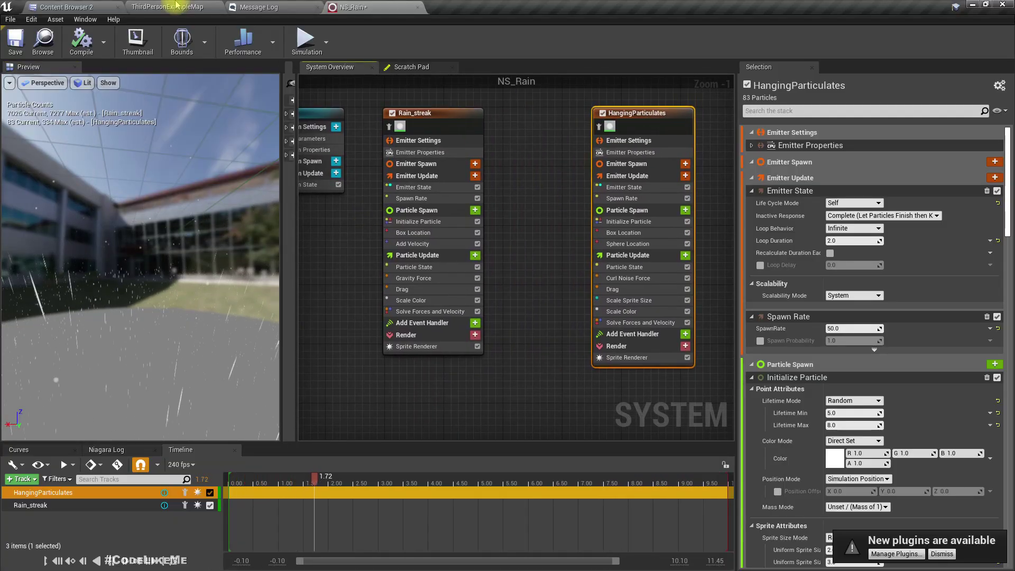
click(168, 7)
key(d)
right_drag(452, 276, 389, 303)
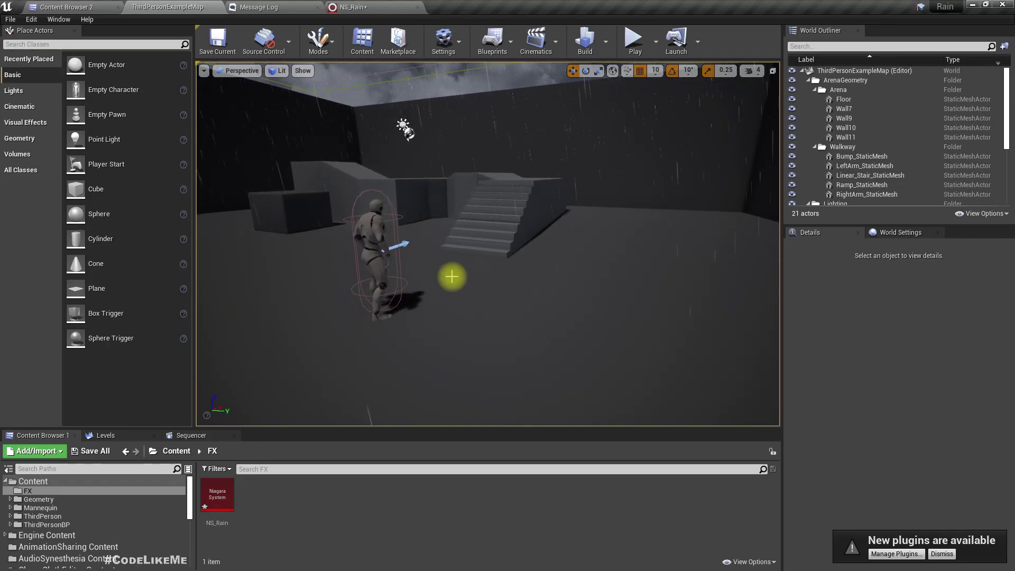
Step: Add a Collision module to Rain_streak's Particle Update and fix its dependency so it precedes Solve Forces and Velocity
click(383, 7)
right_drag(537, 276, 492, 232)
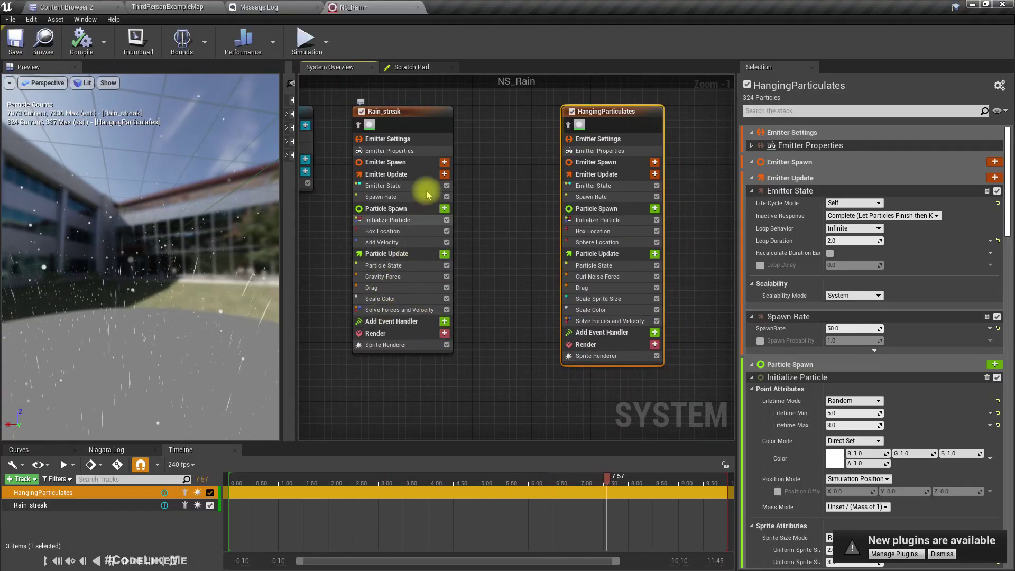
click(444, 255)
text(coll)
key(Return)
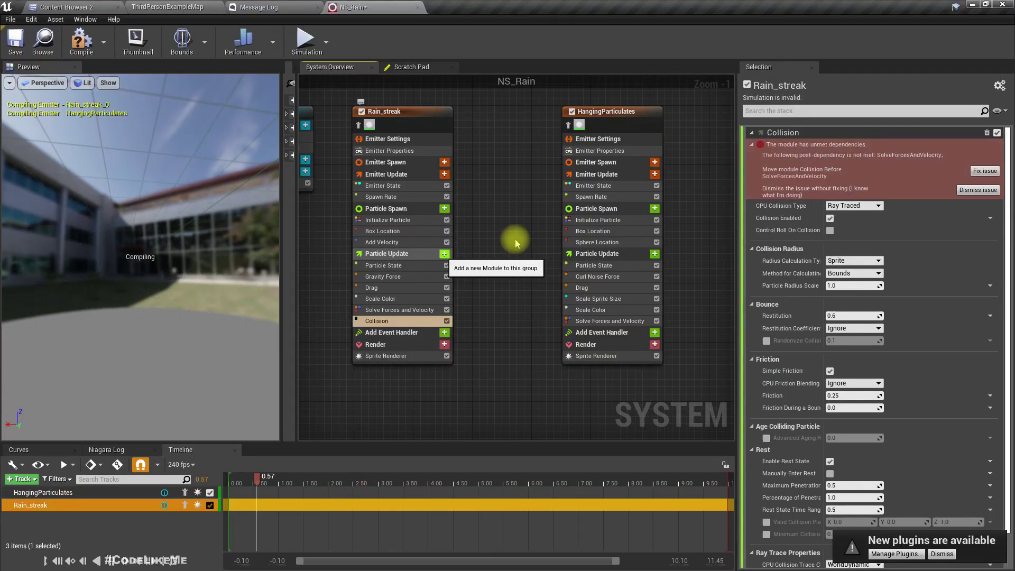
click(976, 172)
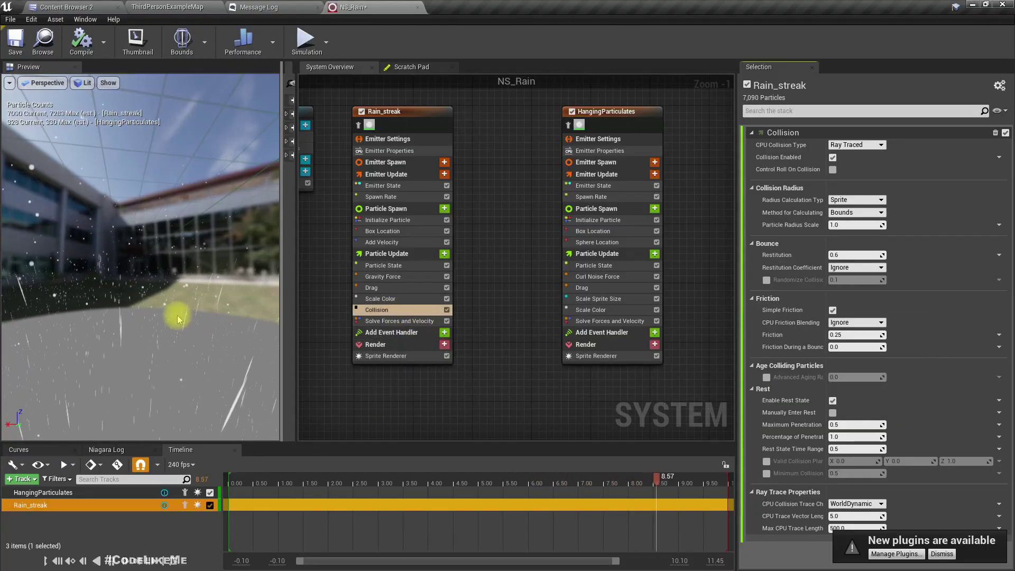
Step: Inspect the colliding rain in the preview and around the character and floor in the level from different distances
drag(175, 315, 153, 311)
click(164, 6)
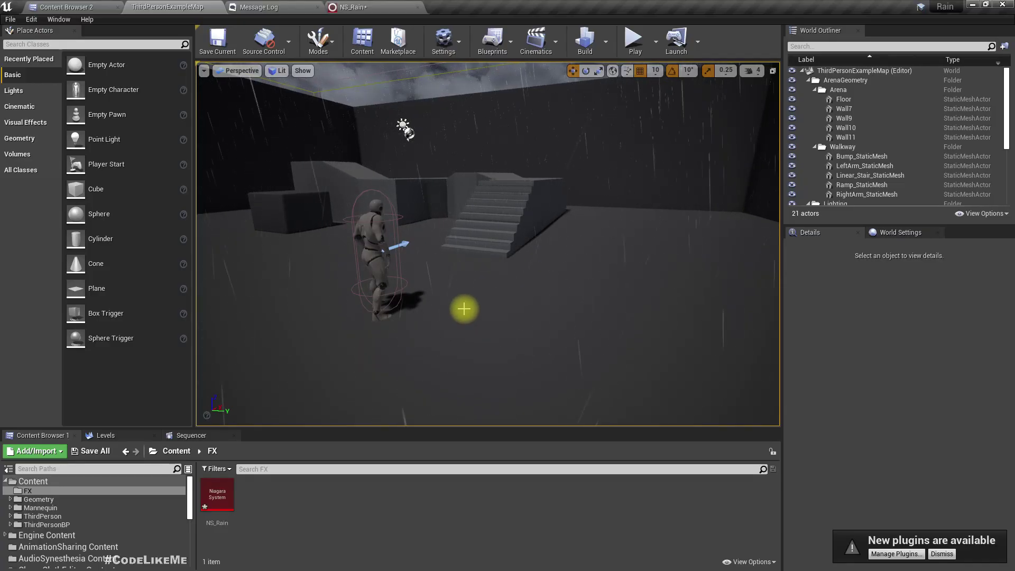
mouse_move(476, 326)
mouse_down()
mouse_move(491, 315)
mouse_move(476, 325)
mouse_up()
scroll(476, 325, down, 3)
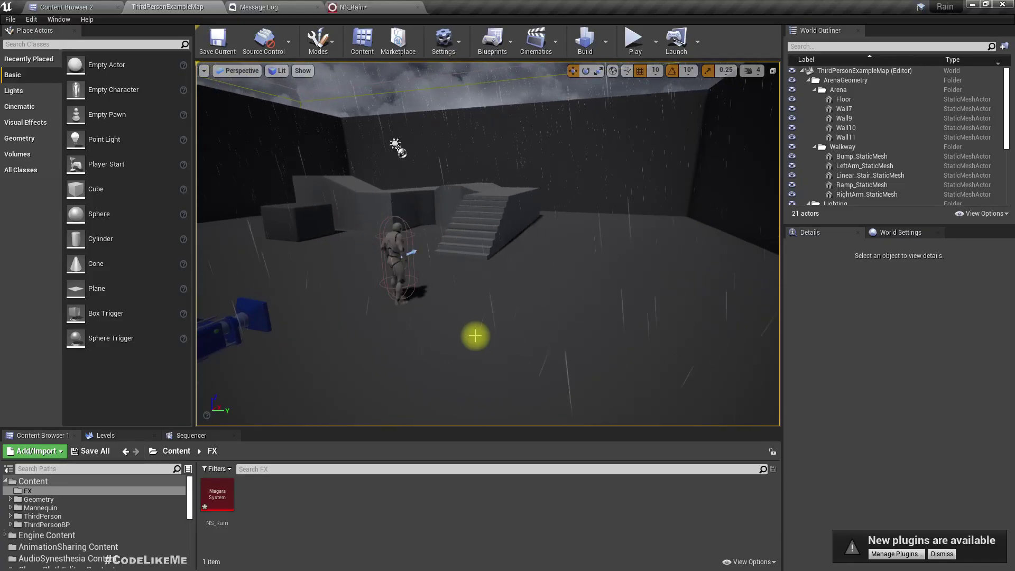
mouse_move(475, 335)
right_down()
mouse_move(474, 296)
mouse_move(485, 319)
right_up()
key(w)
key(s)
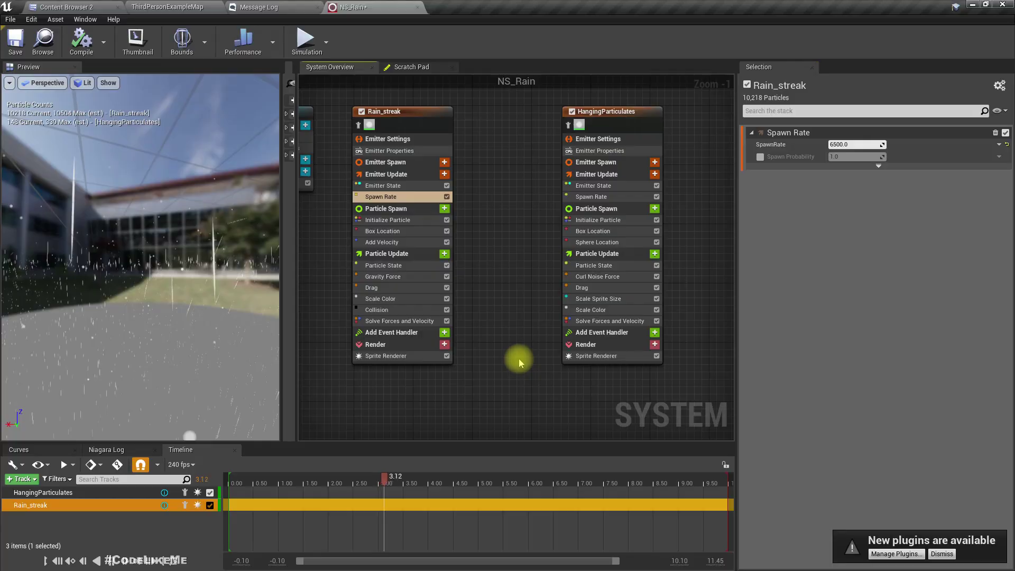
Step: Add a Kill Particles module to Rain_streak's Particle Update and link its Kill Particles input to PARTICLES HasCollided
click(446, 257)
text(kill)
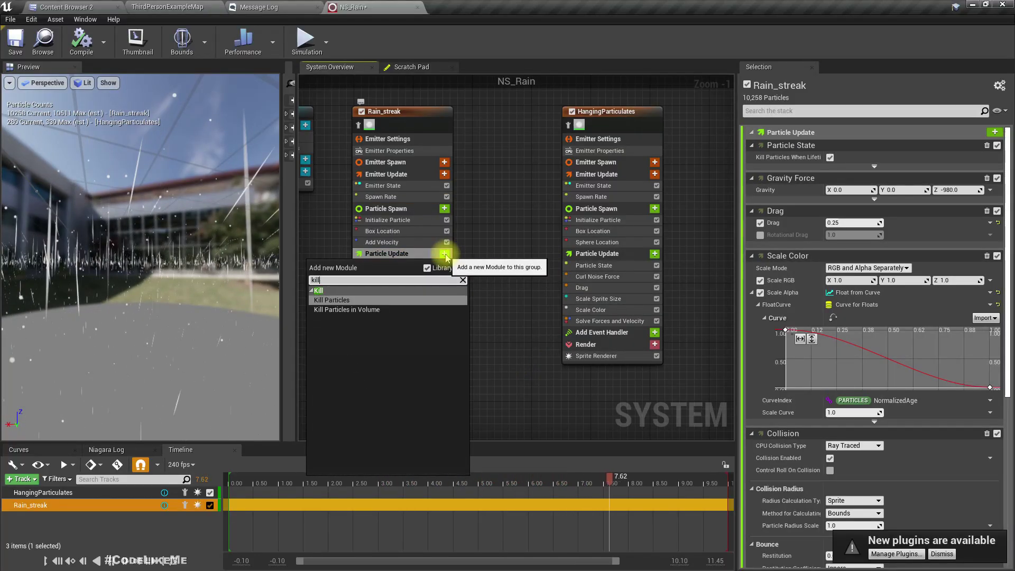
key(Return)
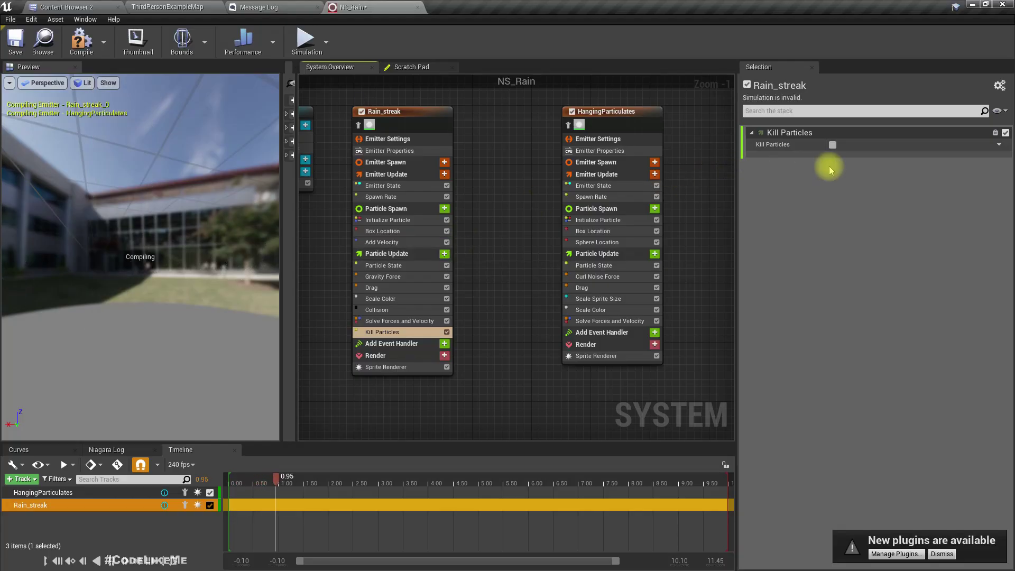
click(998, 145)
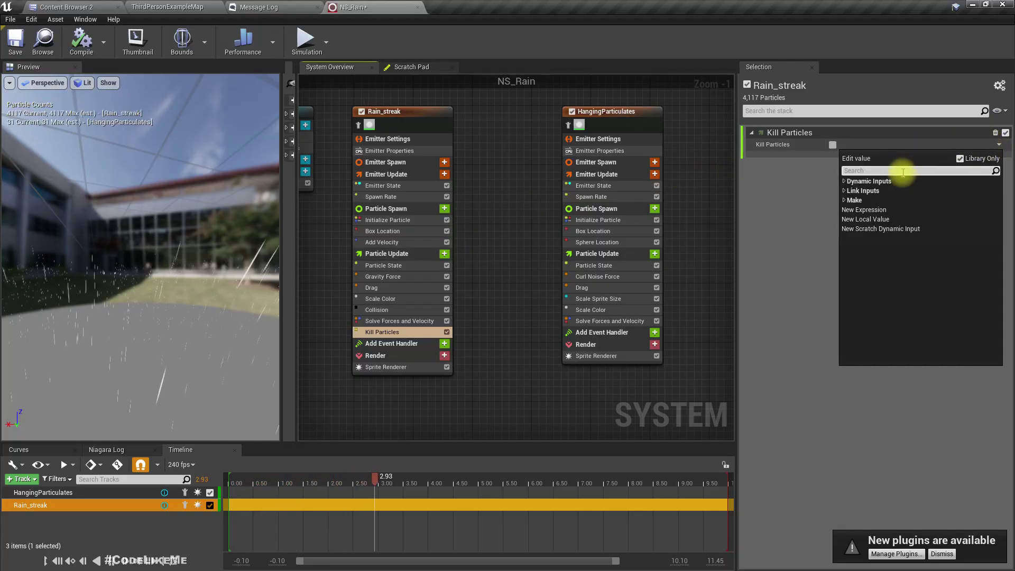
text(coll)
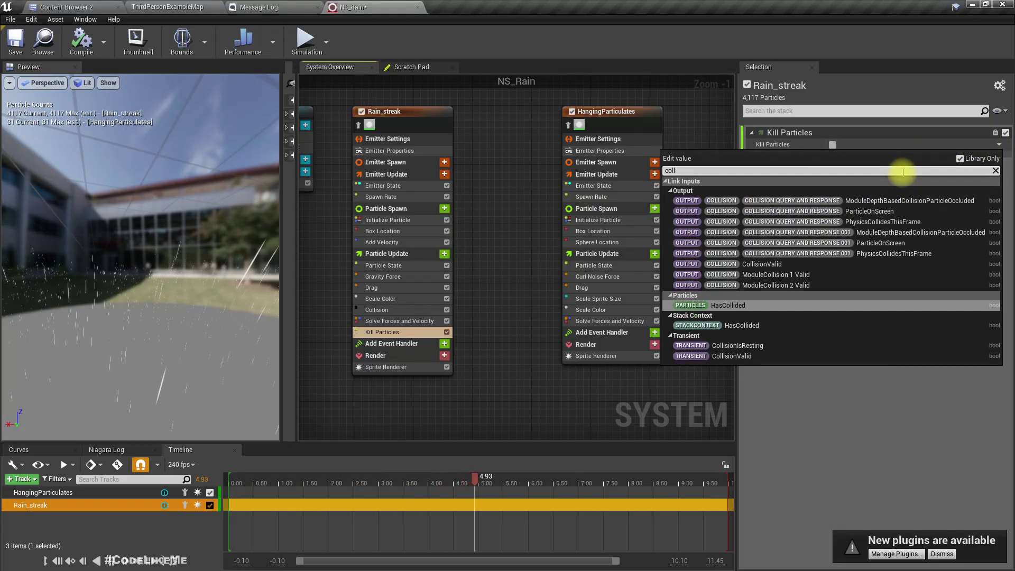
click(730, 306)
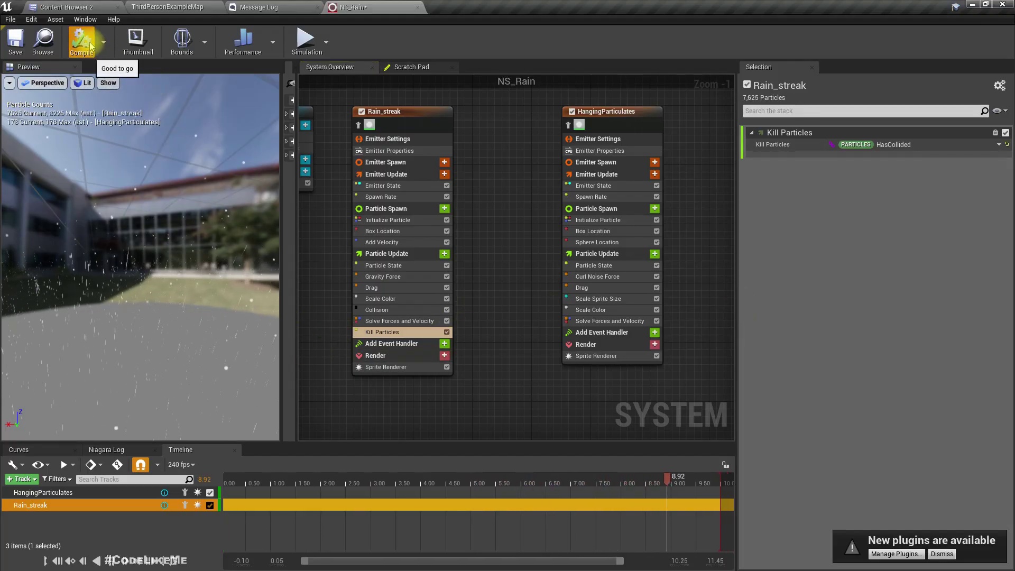
Step: Inspect the rain around the character and floor in ThirdPersonExampleMap, and return to the NS_Rain system
click(177, 7)
key(w)
mouse_move(497, 329)
right_down()
mouse_move(576, 338)
mouse_move(495, 328)
right_up()
key(s)
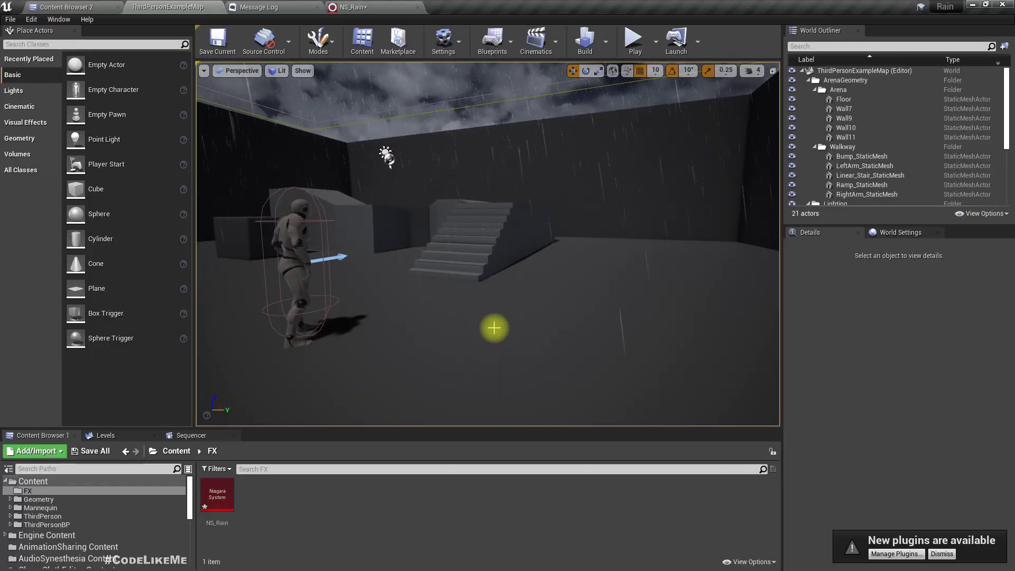
right_drag(438, 293, 437, 294)
click(382, 6)
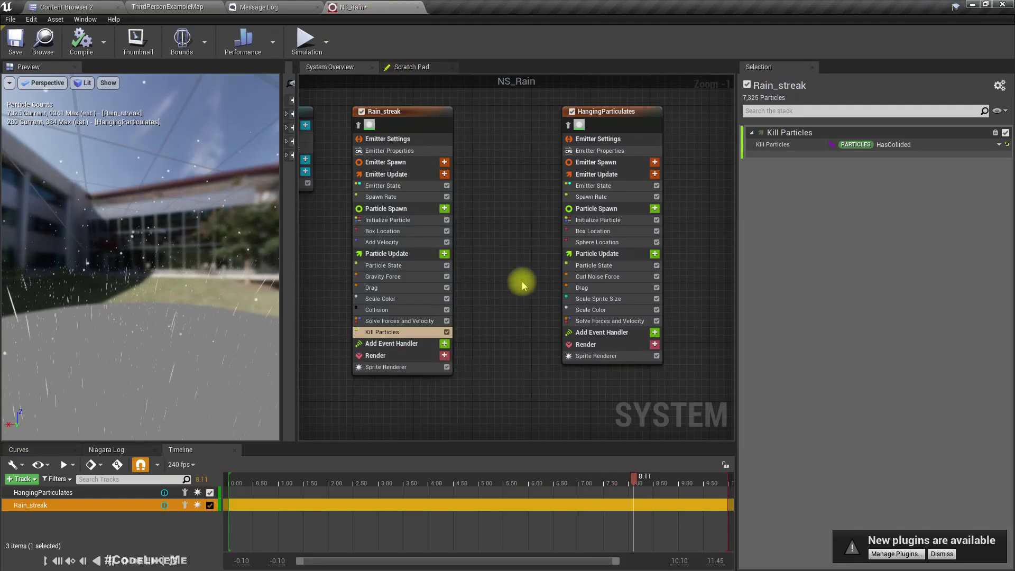
Step: Add an event handler to the Rain_streak emitter and set its Execution Mode to Spawned Particles
click(603, 139)
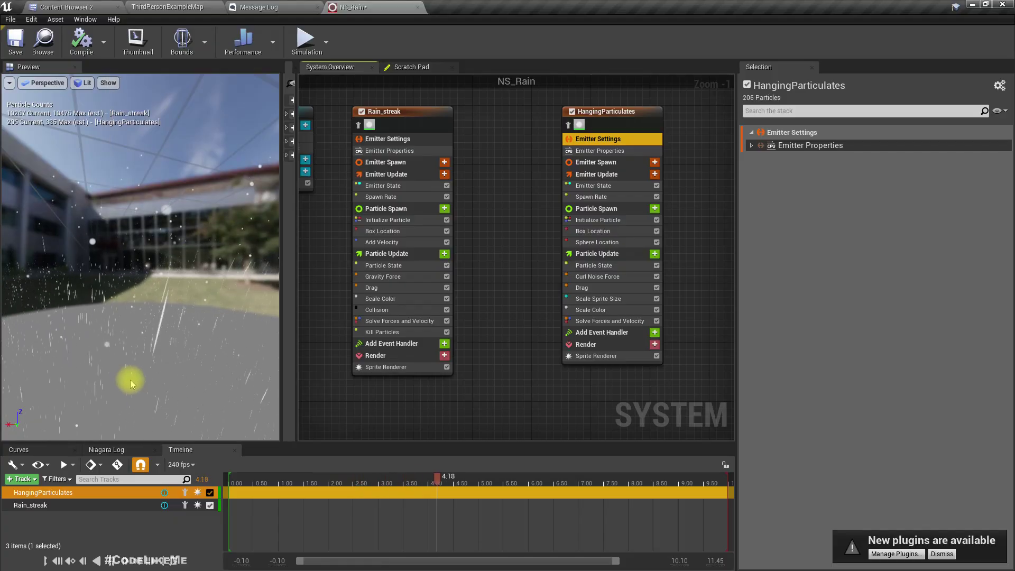
click(444, 344)
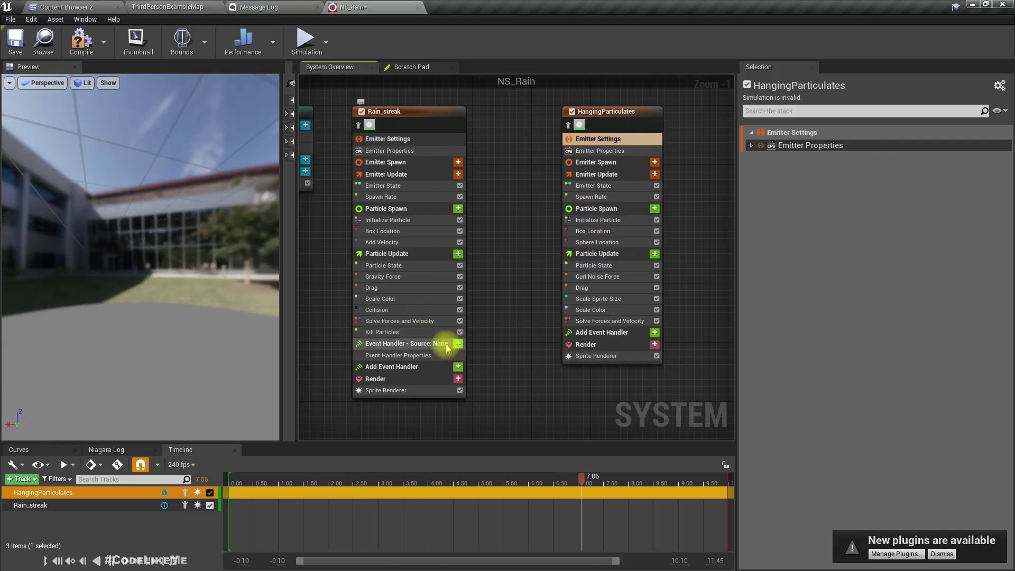
click(418, 356)
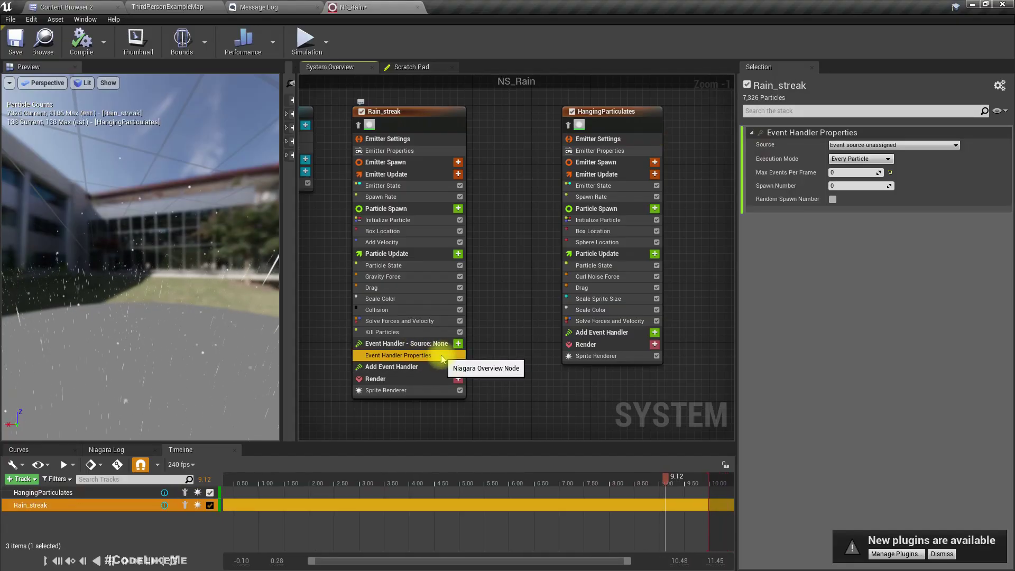
click(849, 159)
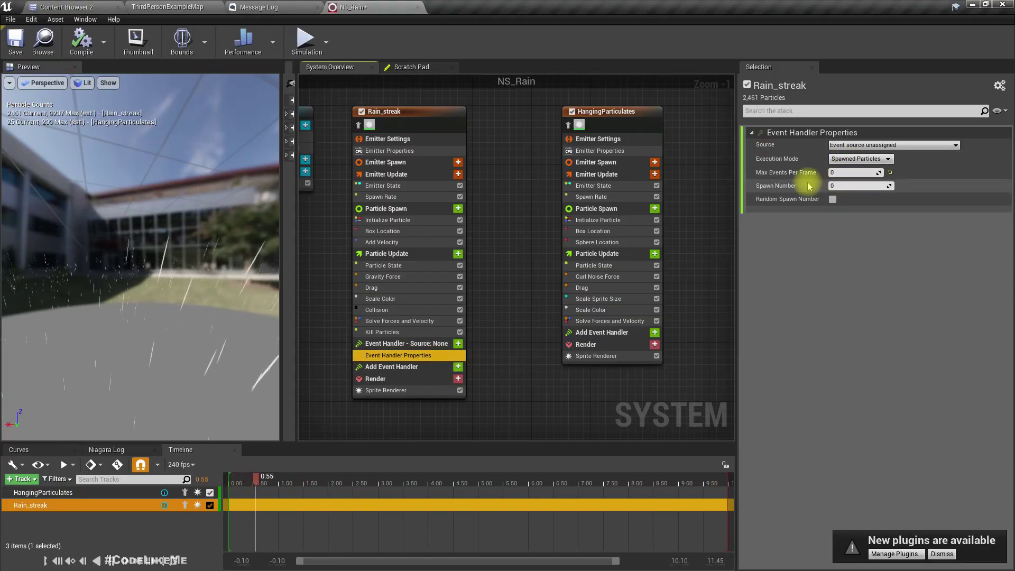
click(866, 184)
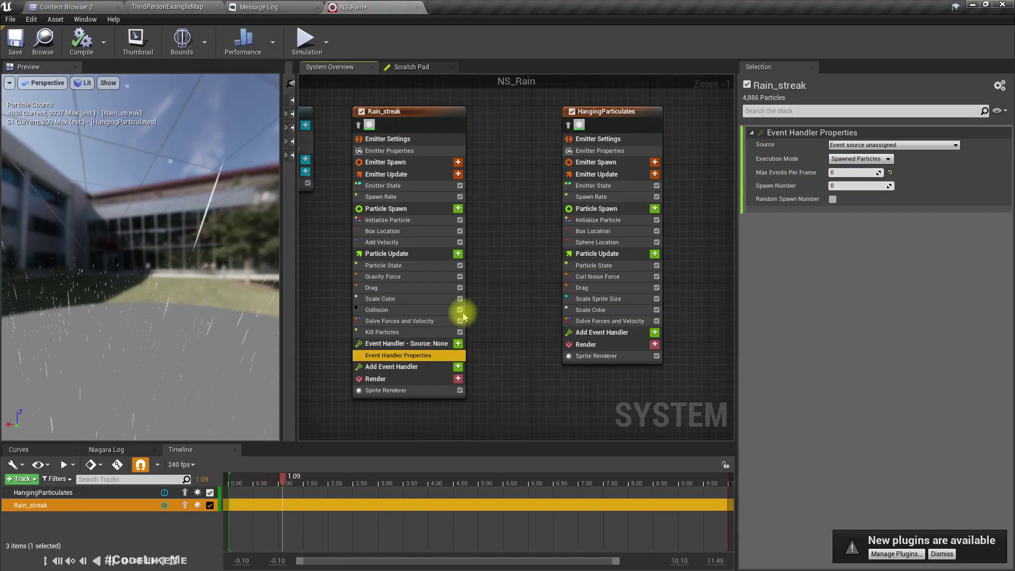
Step: Add a Generate Collision Event module to Rain_streak's event handler and show the module's settings
click(458, 344)
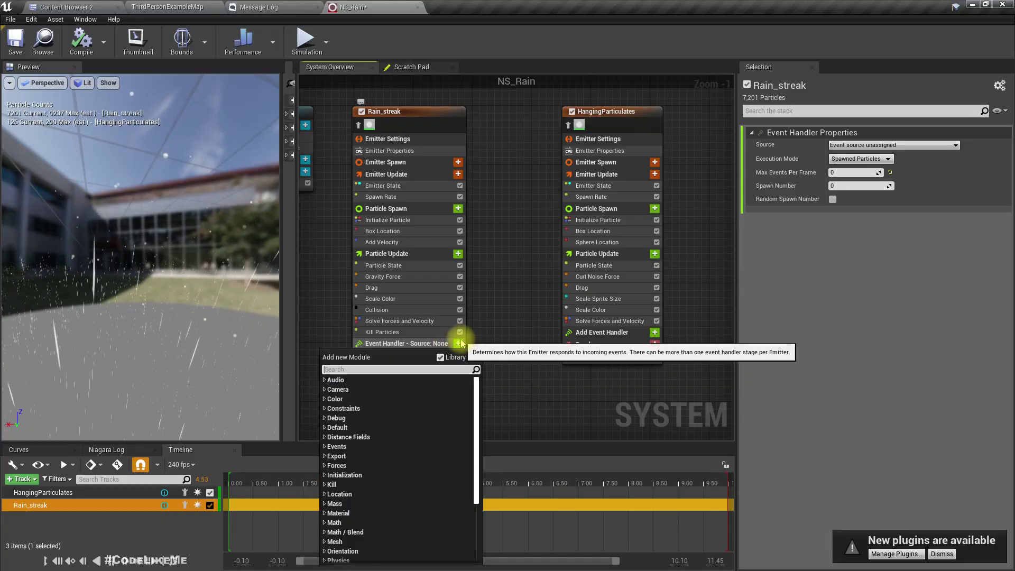
text(coll)
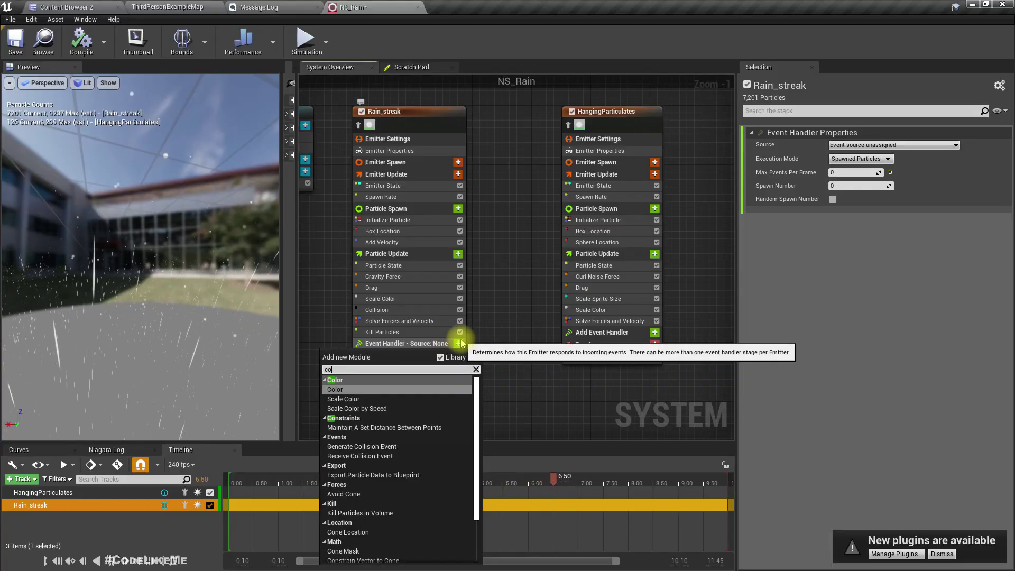
key(Up)
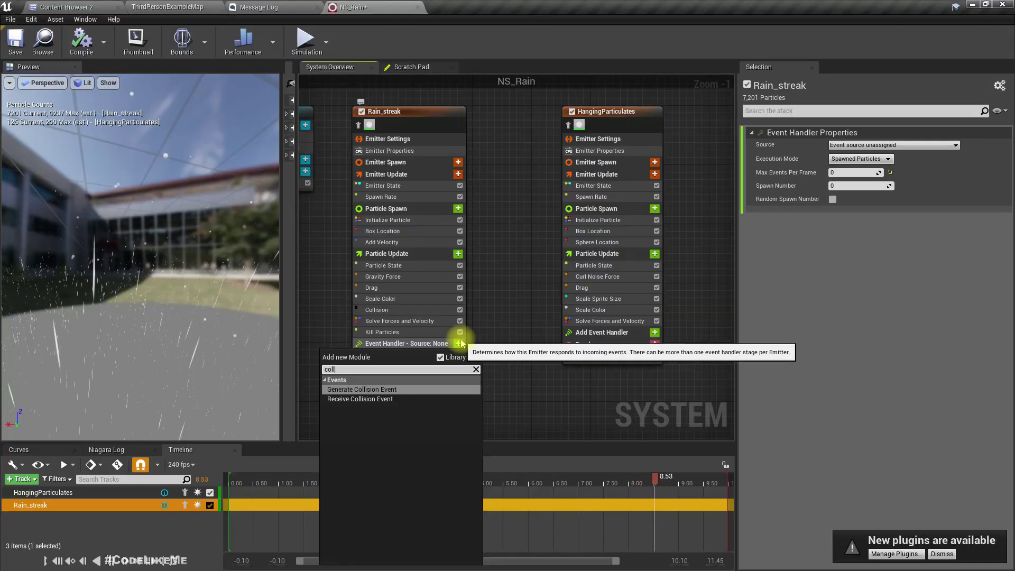
key(Return)
click(408, 356)
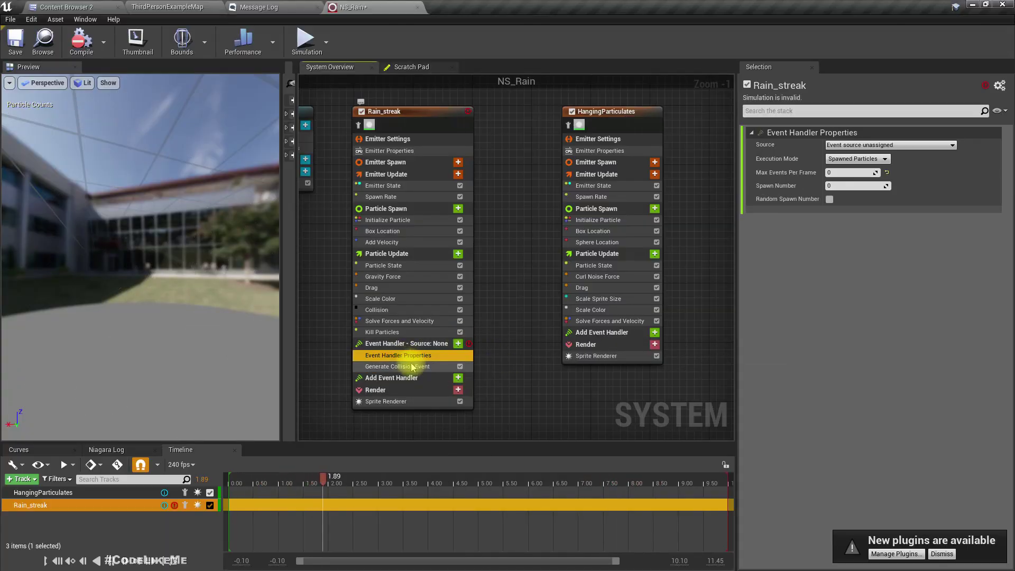
click(408, 367)
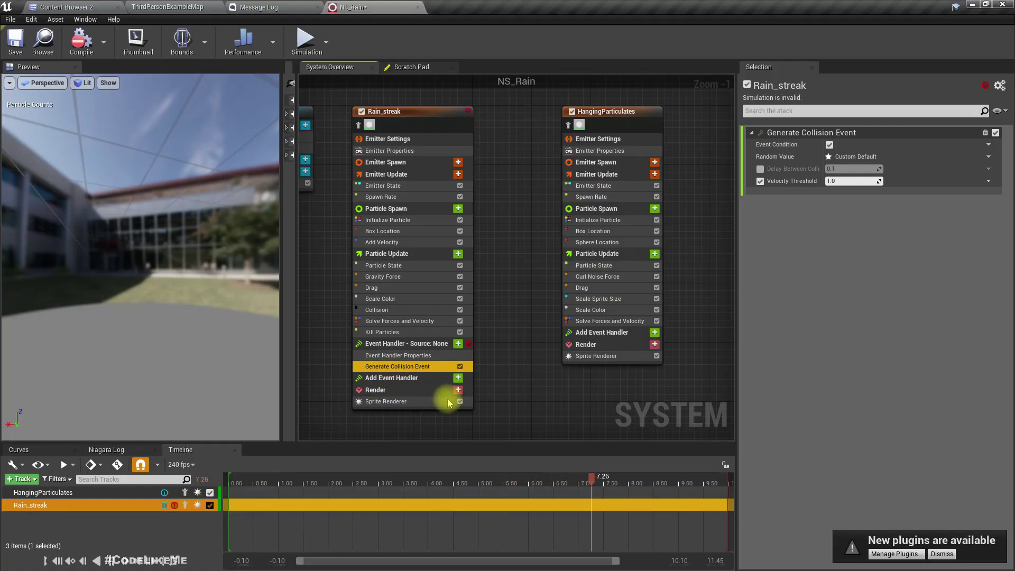
Step: Check the event handler's compile error in the Niagara log, and enable Requires Persistent IDs in Rain_streak's emitter properties
click(447, 343)
click(109, 449)
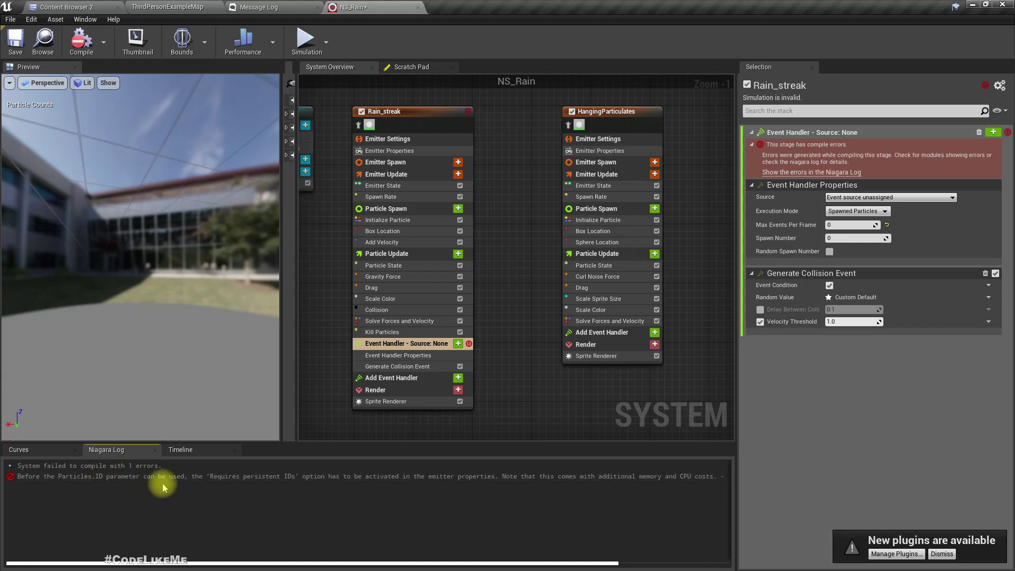
click(383, 150)
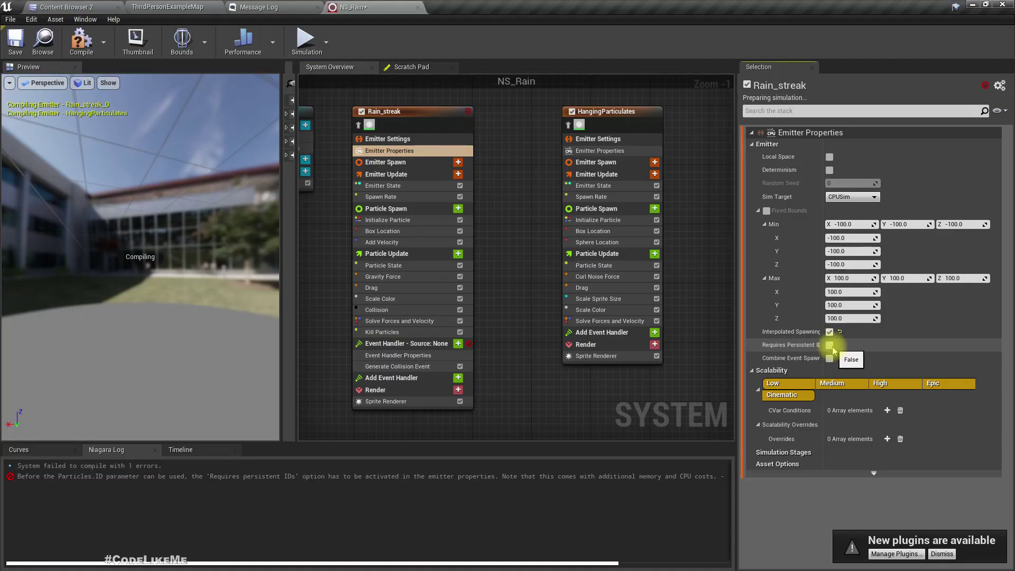
click(82, 42)
Step: Move Rain_streak's Generate Collision Event module from the event handler into Particle Update, between Solve Forces and Velocity and Kill Particles
drag(100, 266, 159, 268)
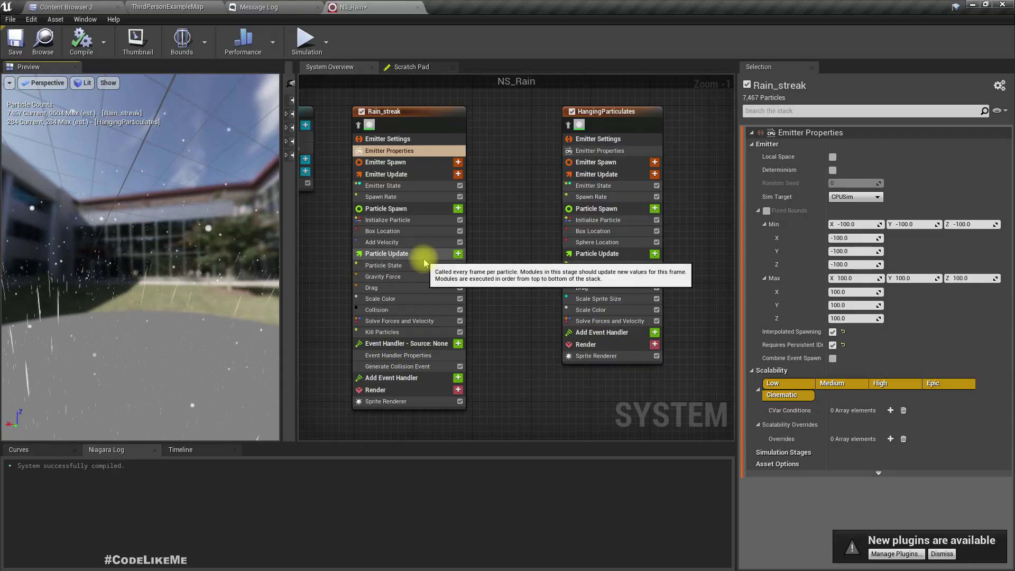
drag(411, 365, 396, 327)
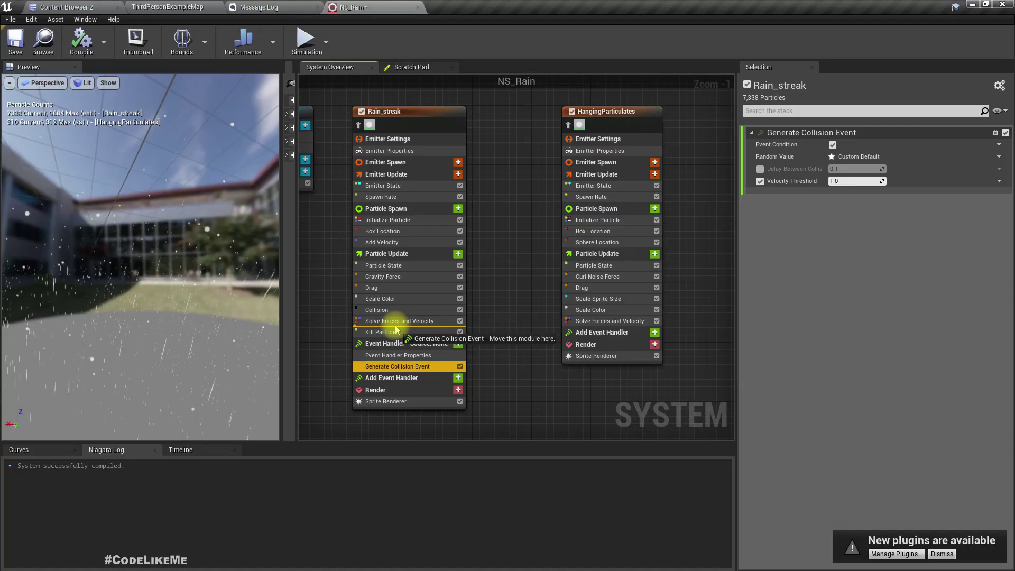
drag(396, 329, 397, 332)
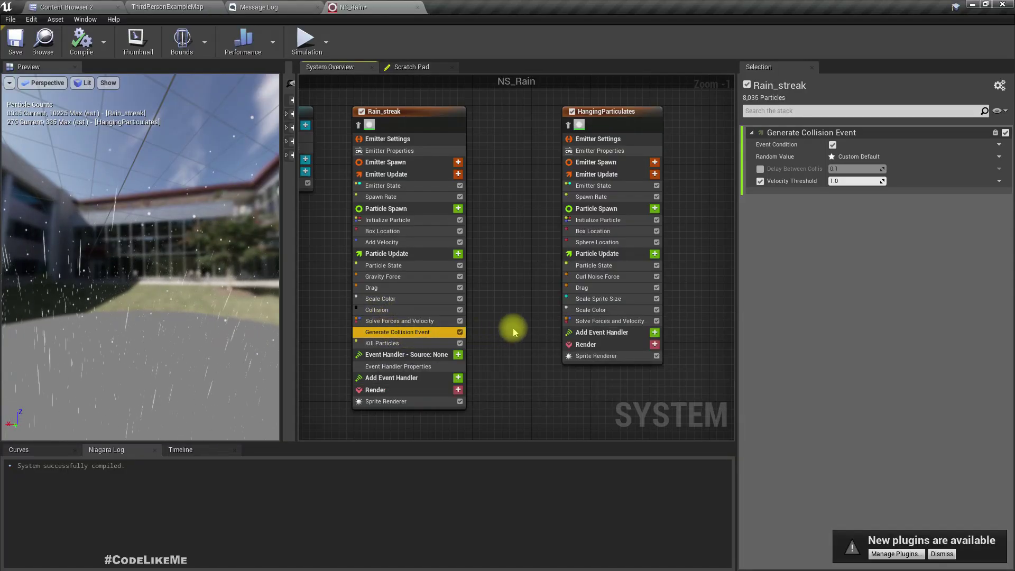
Step: Add an event handler to the HangingParticulates emitter with Rain_streak's Collision Event as its source
right_drag(588, 325, 539, 346)
click(573, 134)
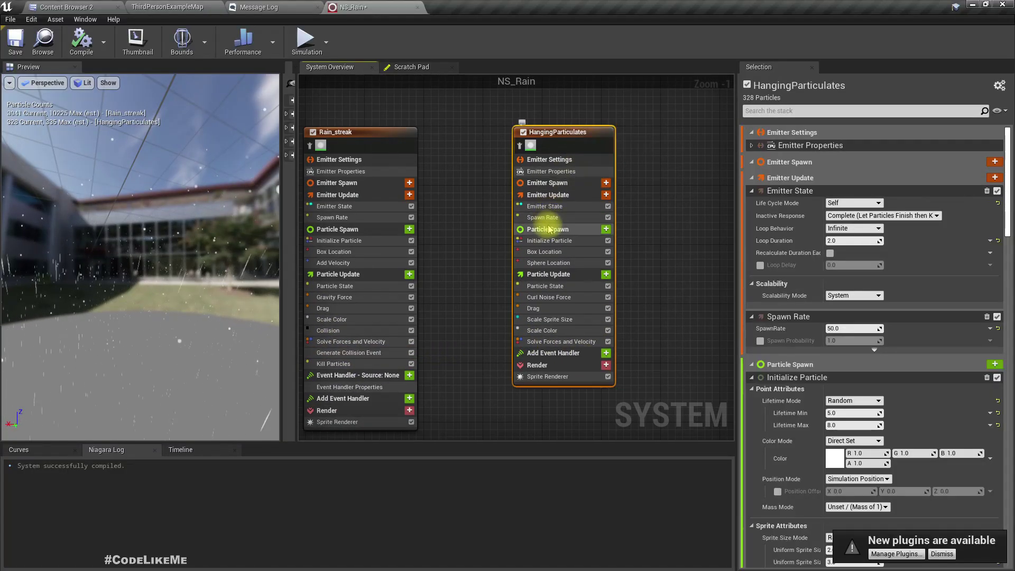
click(545, 217)
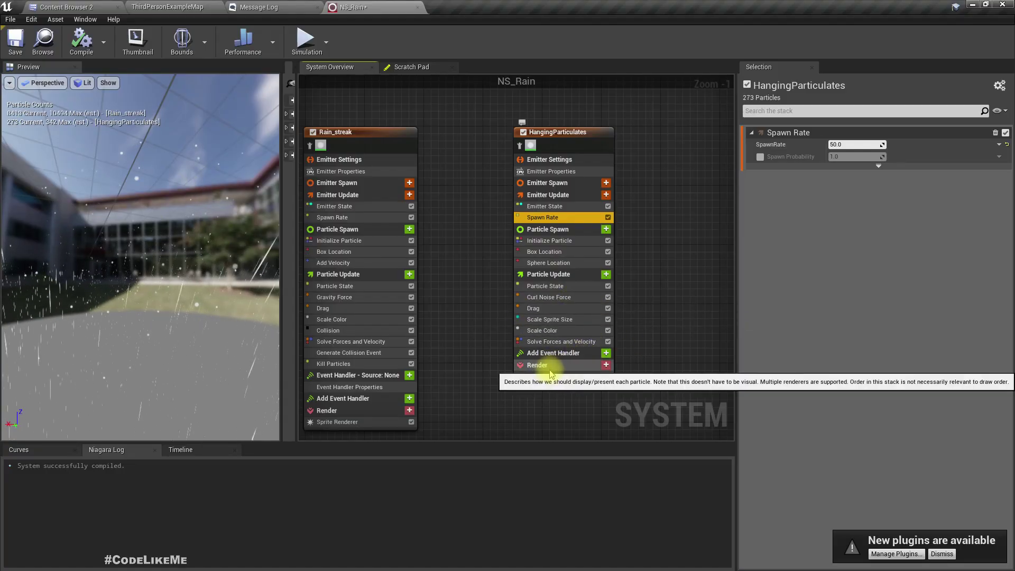
click(606, 353)
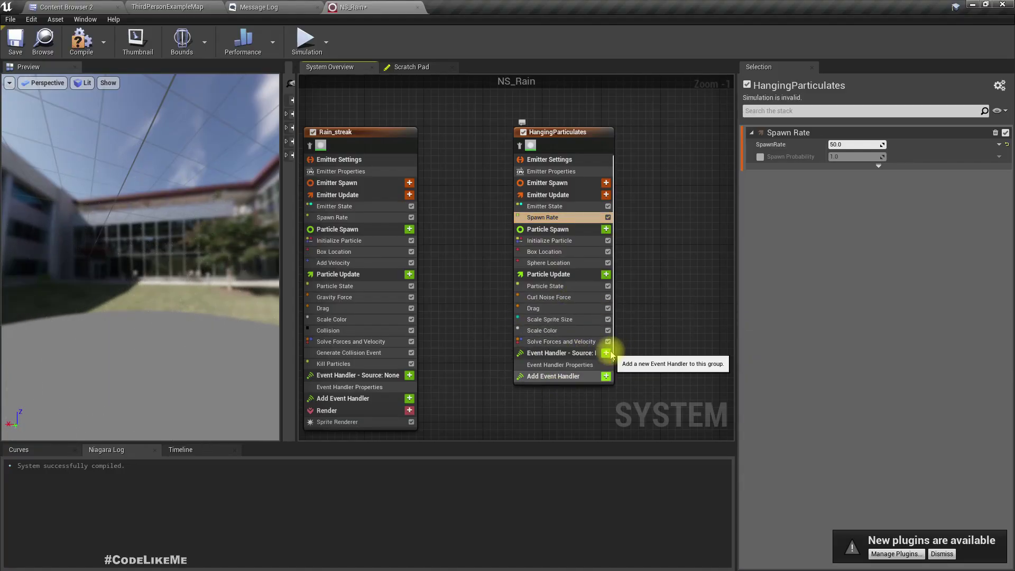
click(560, 365)
click(892, 145)
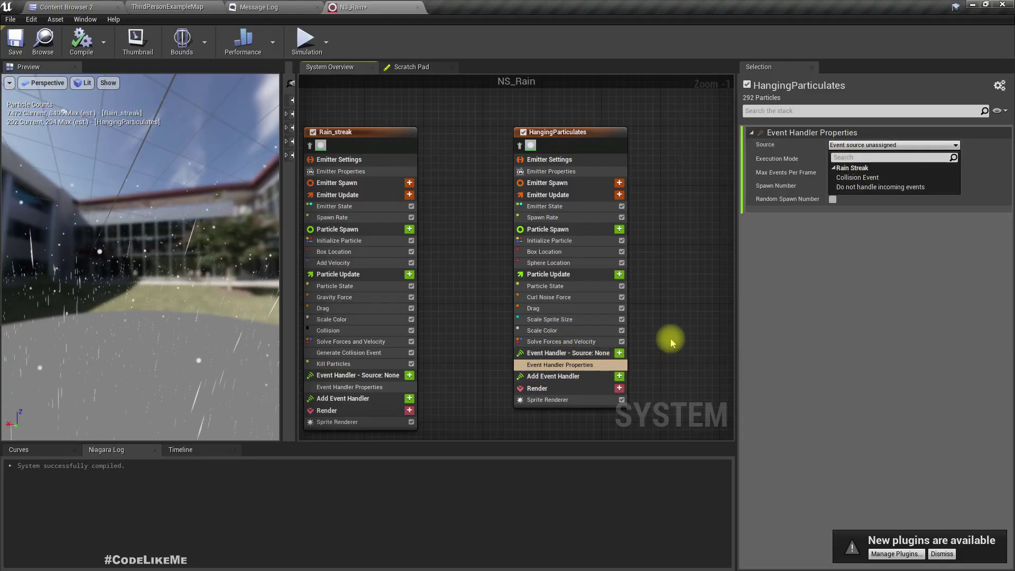
click(845, 177)
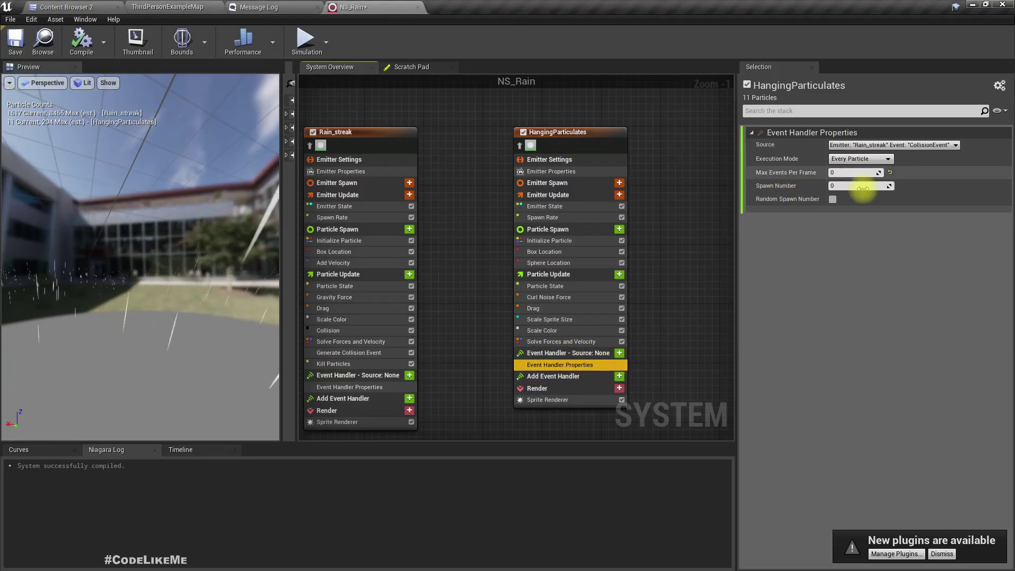
Step: Set the HangingParticulates event handler to Spawned Particles with a Spawn Number of 1, and check the effect in the level
click(854, 158)
click(854, 177)
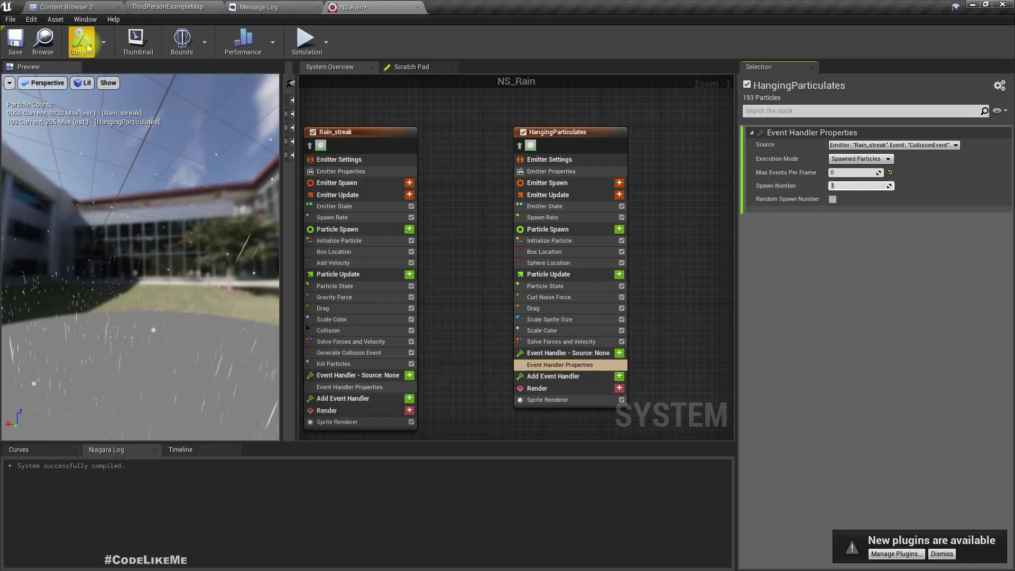
click(165, 6)
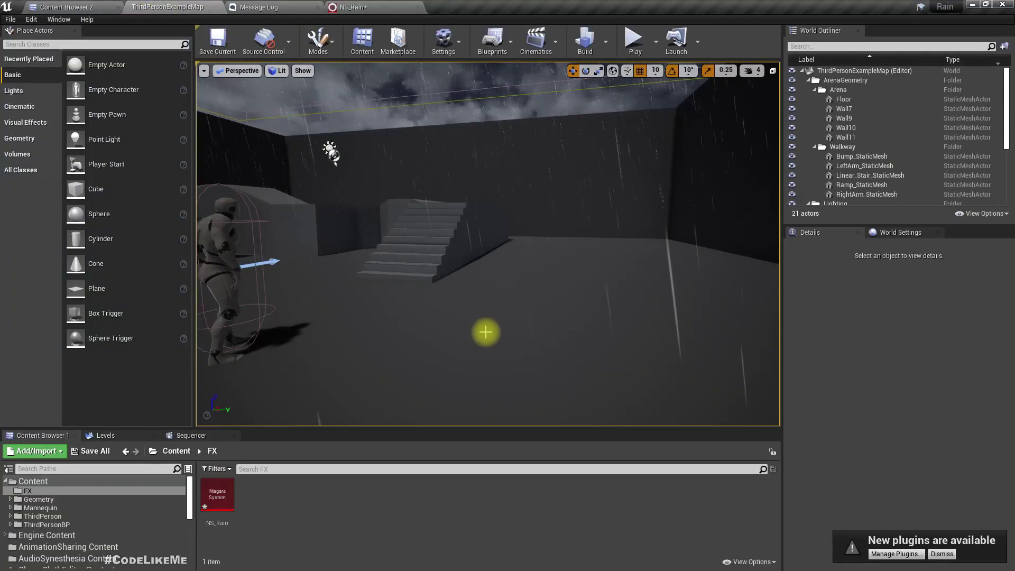
mouse_move(485, 332)
right_down()
mouse_move(485, 324)
mouse_move(473, 330)
right_up()
click(382, 7)
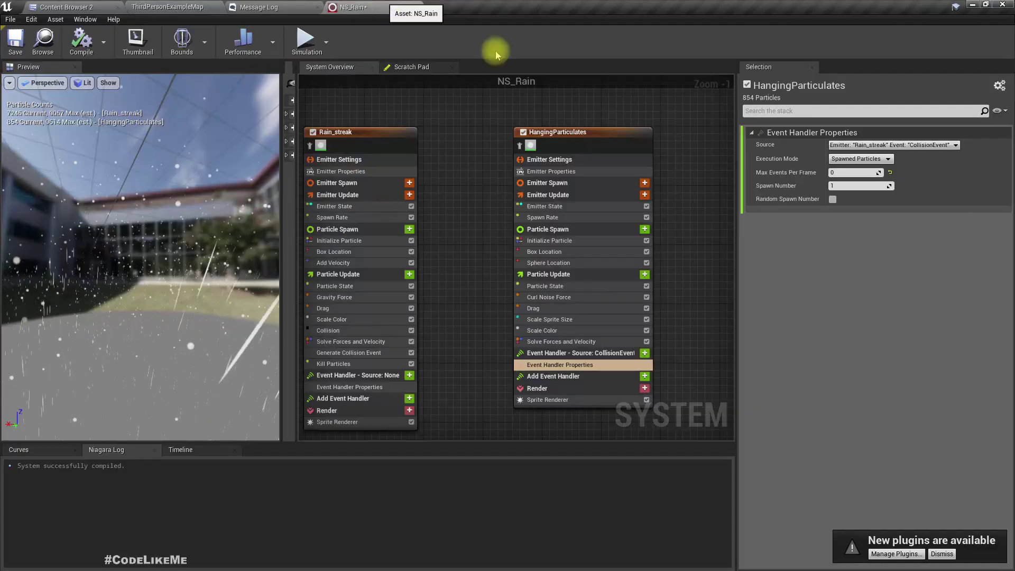
Step: Add a Receive Collision Event module to the HangingParticulates event handler
click(644, 353)
text(recei)
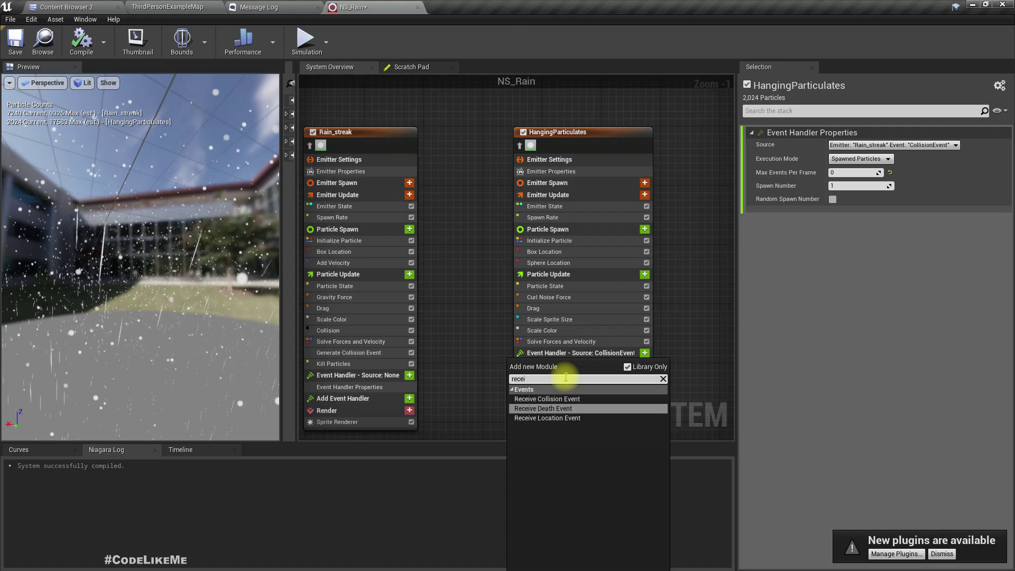
key(Up)
key(Return)
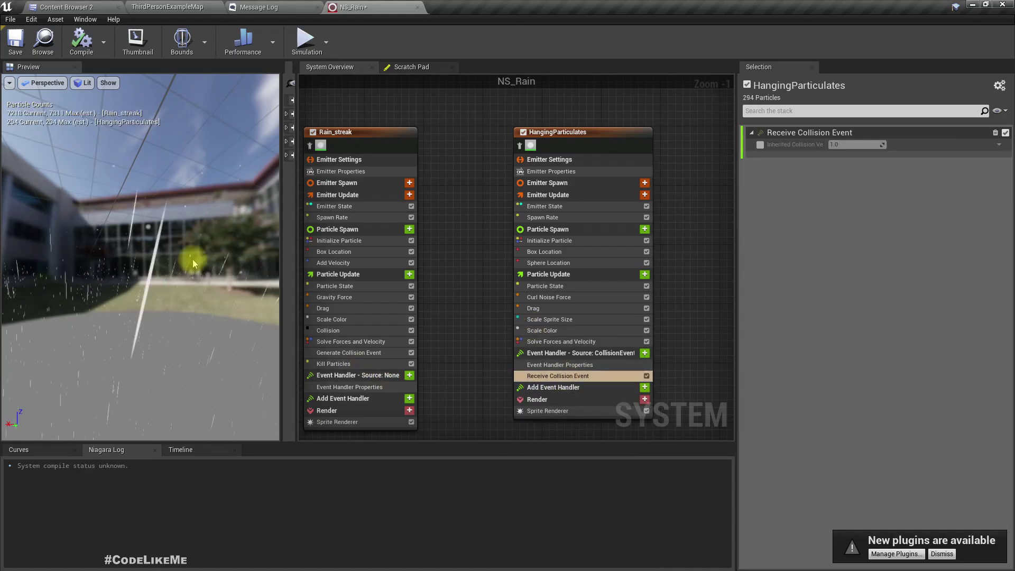
Step: Inspect the collision-spawned particles across the level floor and stairs, including in a full-screen viewport
click(155, 5)
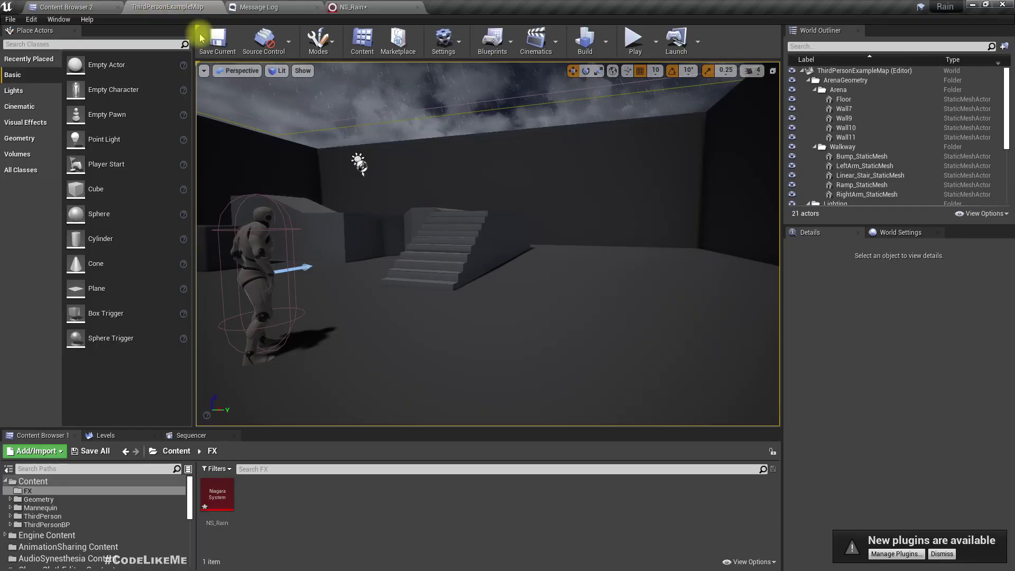
right_drag(502, 346, 531, 296)
right_drag(483, 183, 482, 328)
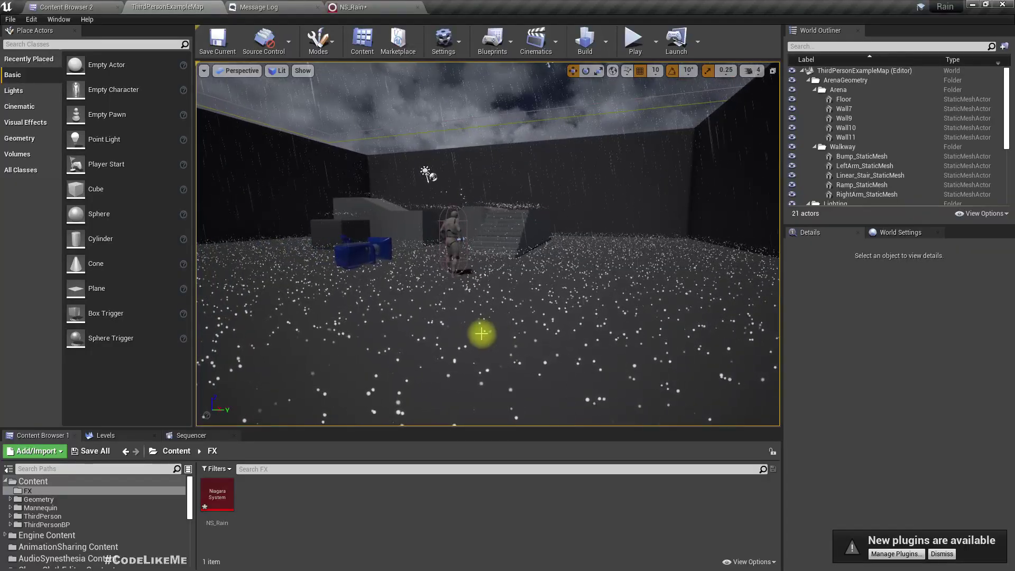
key(F11)
key(F11)
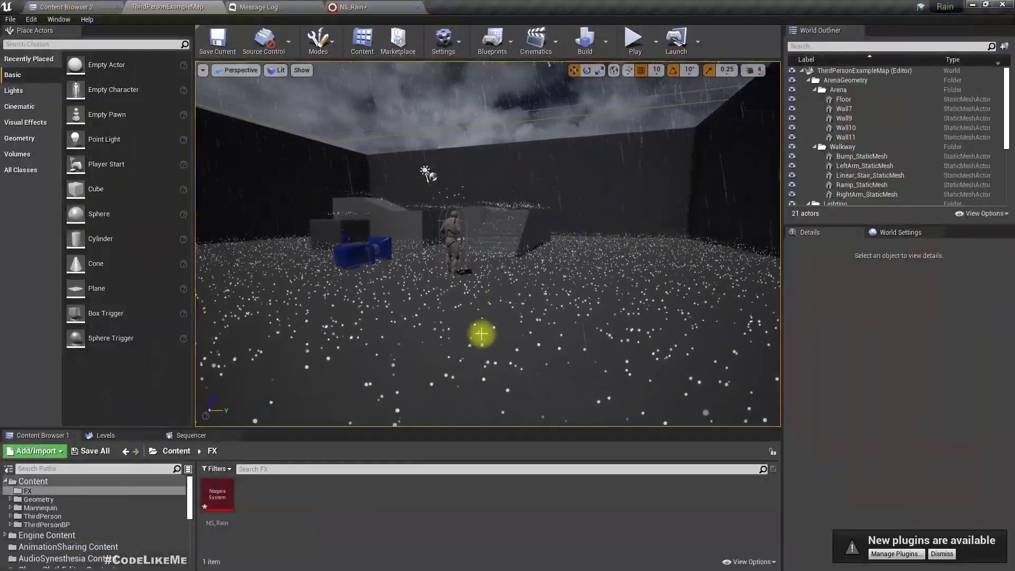
Step: Disable HangingParticulates' Spawn Rate, Box Location, Sphere Location, Curl Noise Force, Drag, and Solve Forces and Velocity modules, and check the effect in the level
click(350, 7)
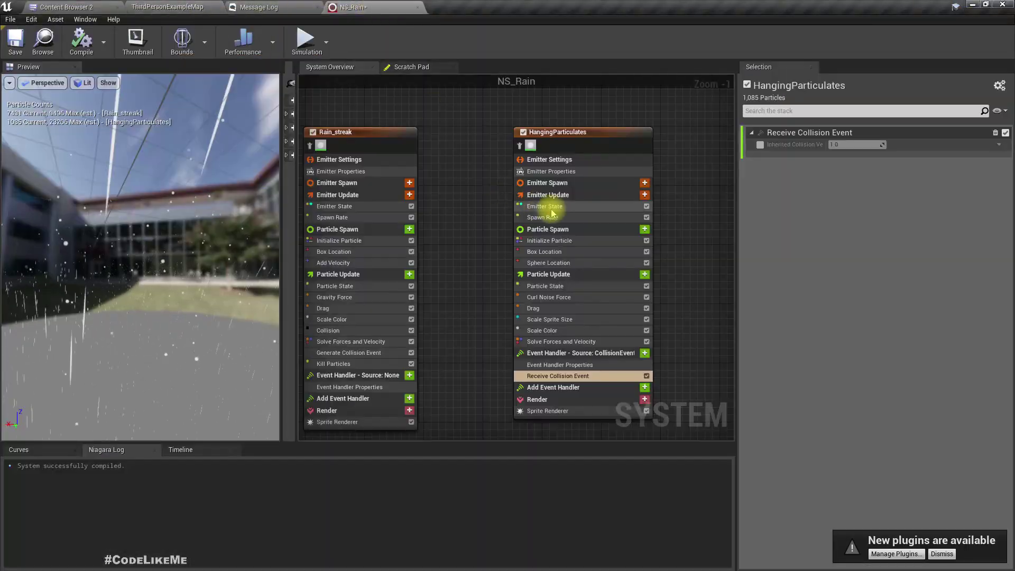
click(644, 217)
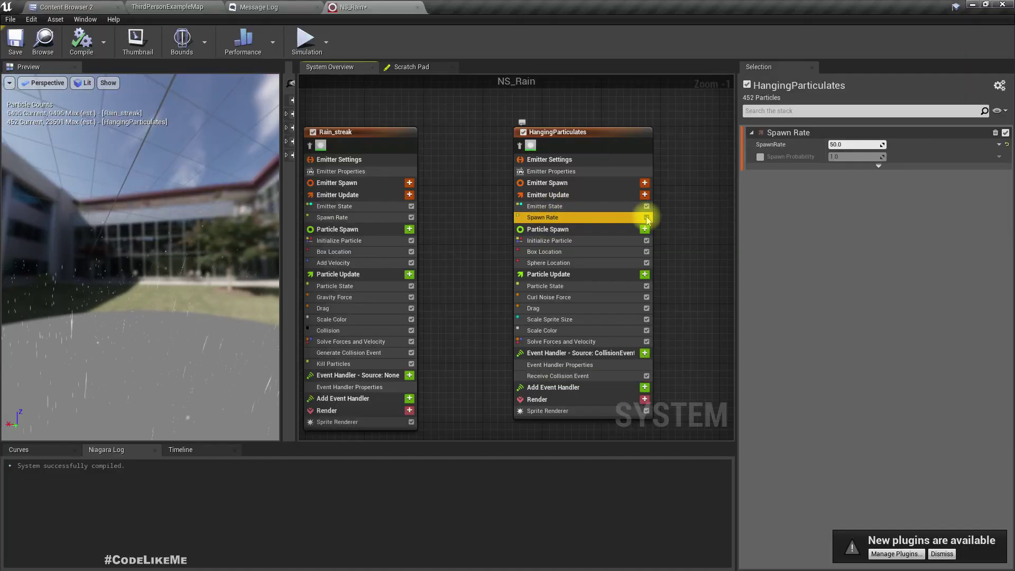
click(646, 217)
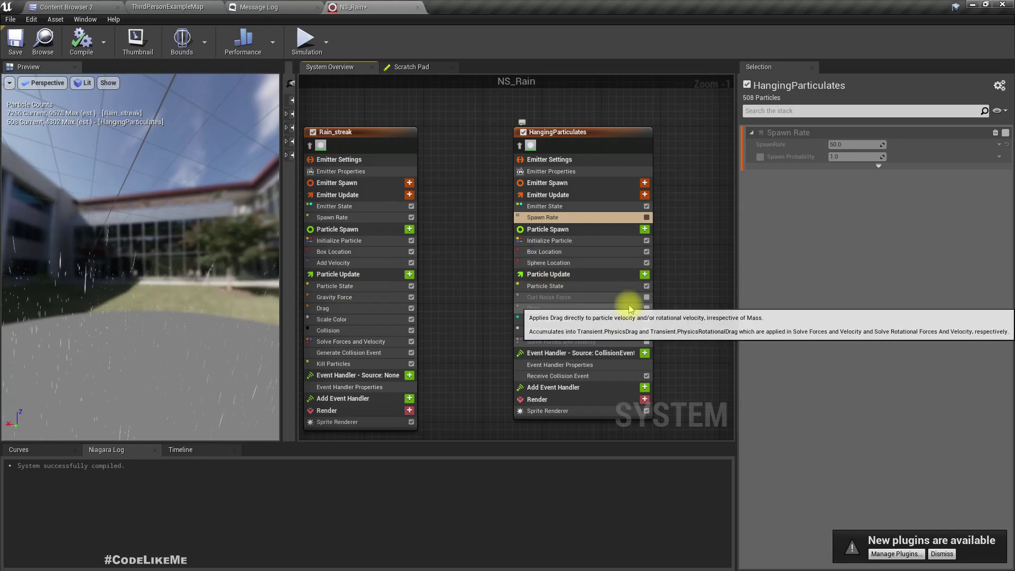
click(646, 263)
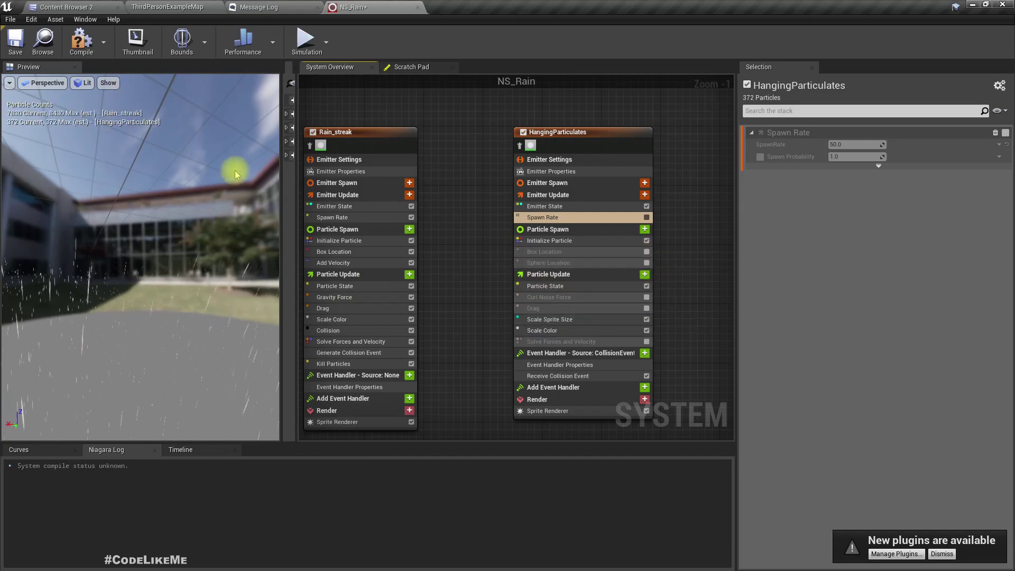
click(172, 6)
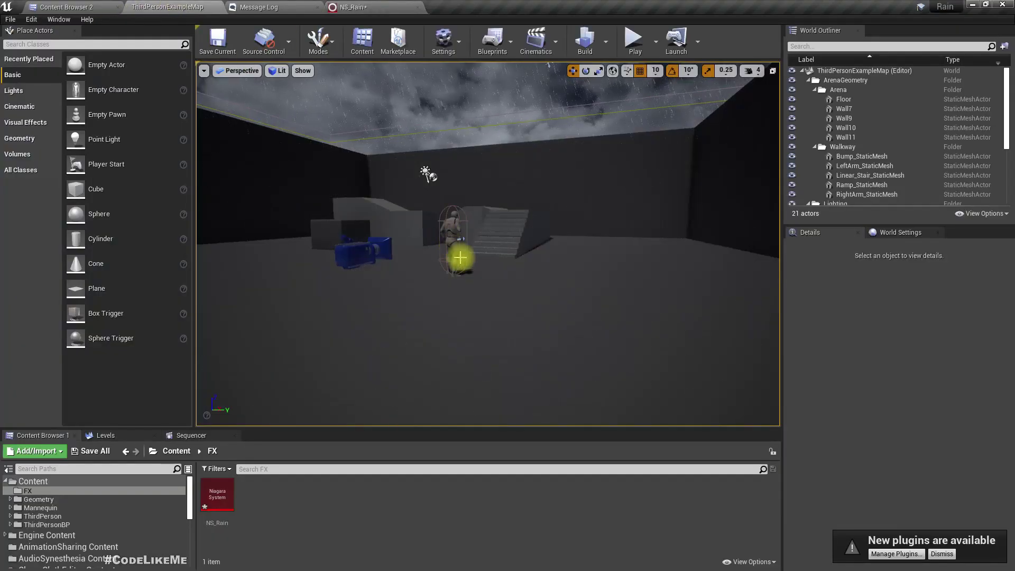
right_drag(471, 272, 499, 291)
key(w)
key(s)
drag(498, 292, 498, 291)
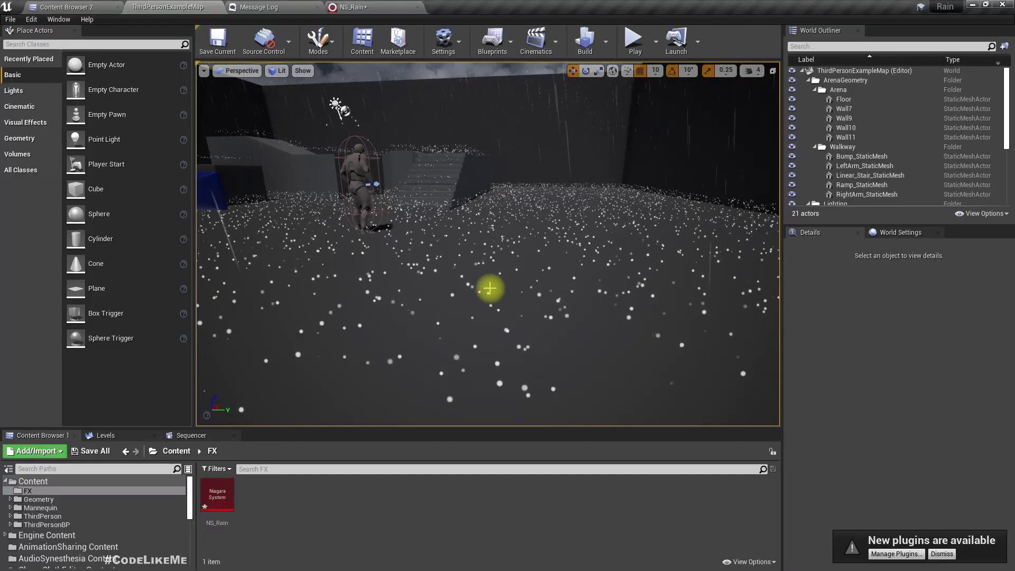
scroll(536, 335, up, 3)
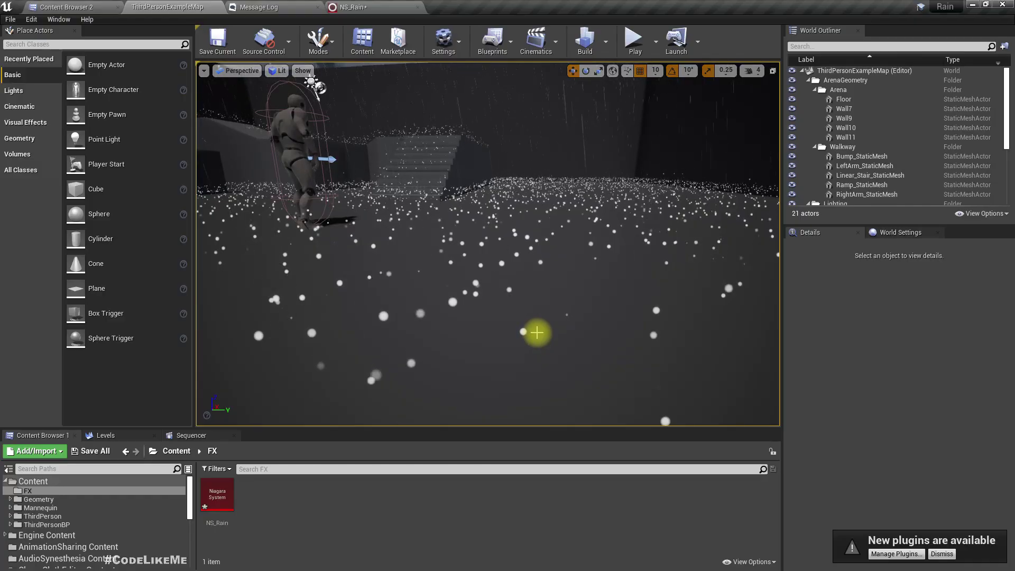
Step: Set the HangingParticulates particle lifetime to a minimum of 0.5 and a maximum of 0.7, and check the particles on the level floor
click(370, 7)
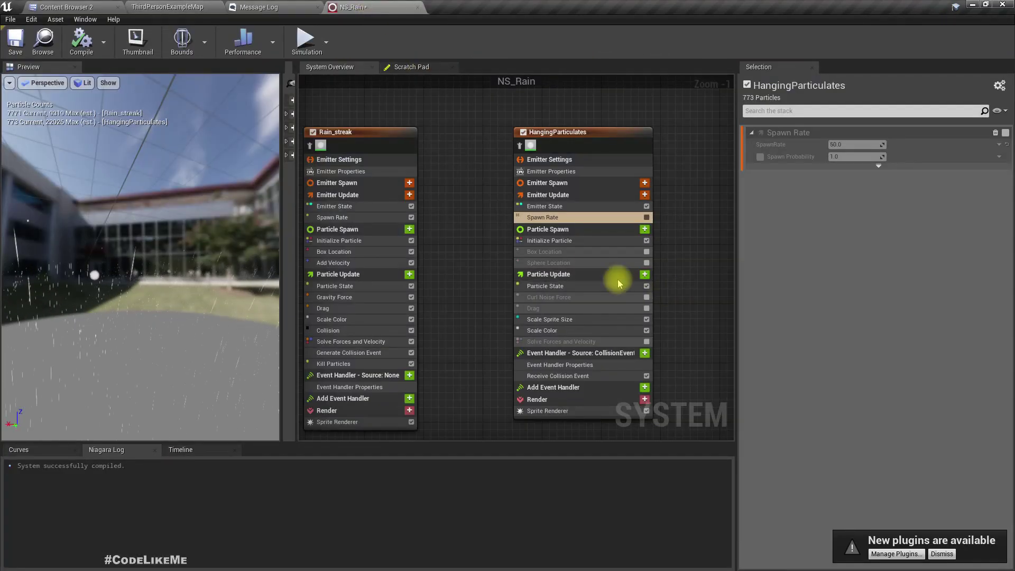
click(566, 239)
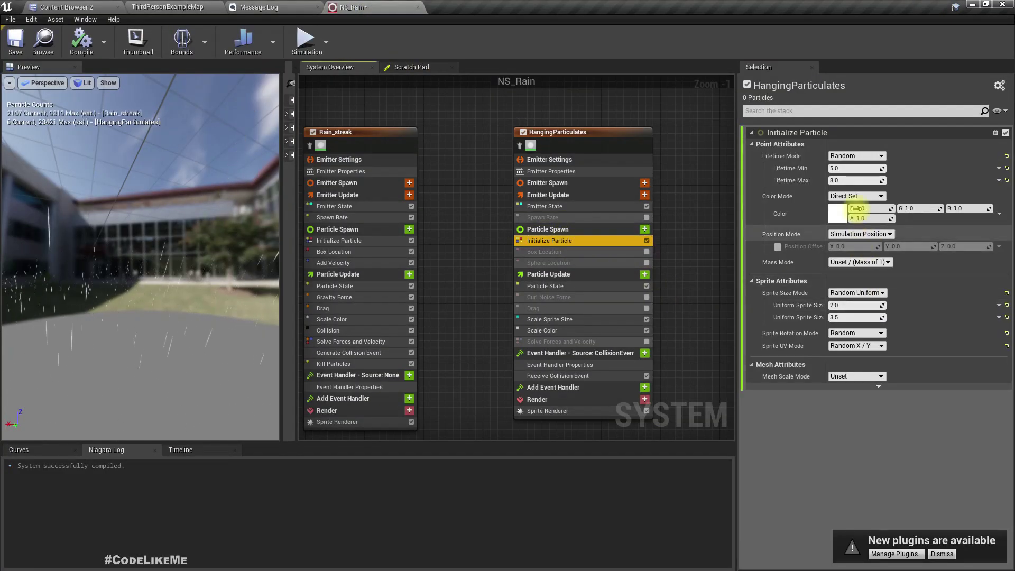
click(851, 168)
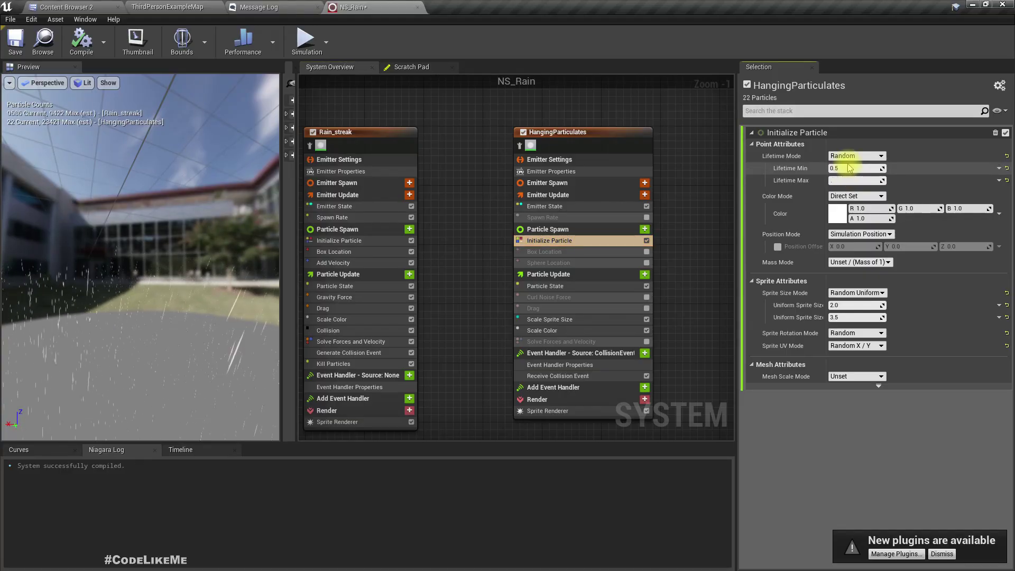
click(84, 40)
click(202, 6)
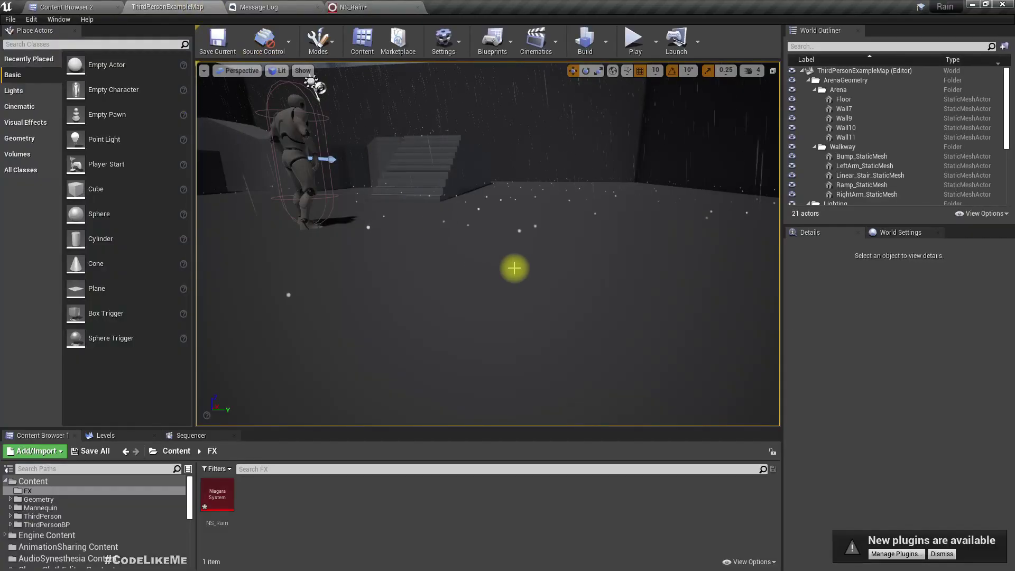
right_drag(514, 268, 528, 251)
drag(581, 226, 508, 266)
Step: Set the HangingParticulates particle lifetime to a minimum of 0.3 and a maximum of 0.5, and check it in a full-screen level viewport
click(391, 7)
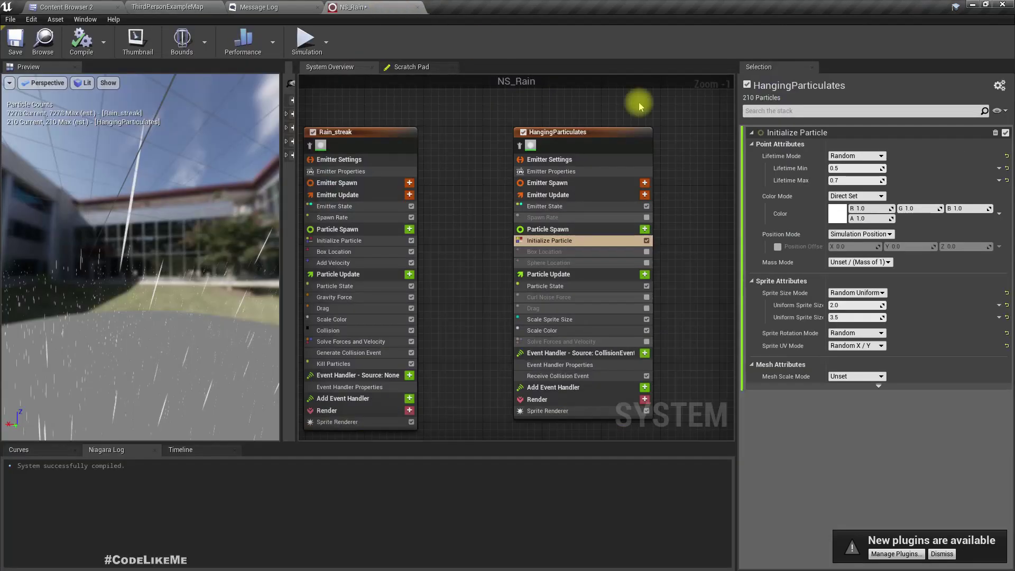
click(863, 168)
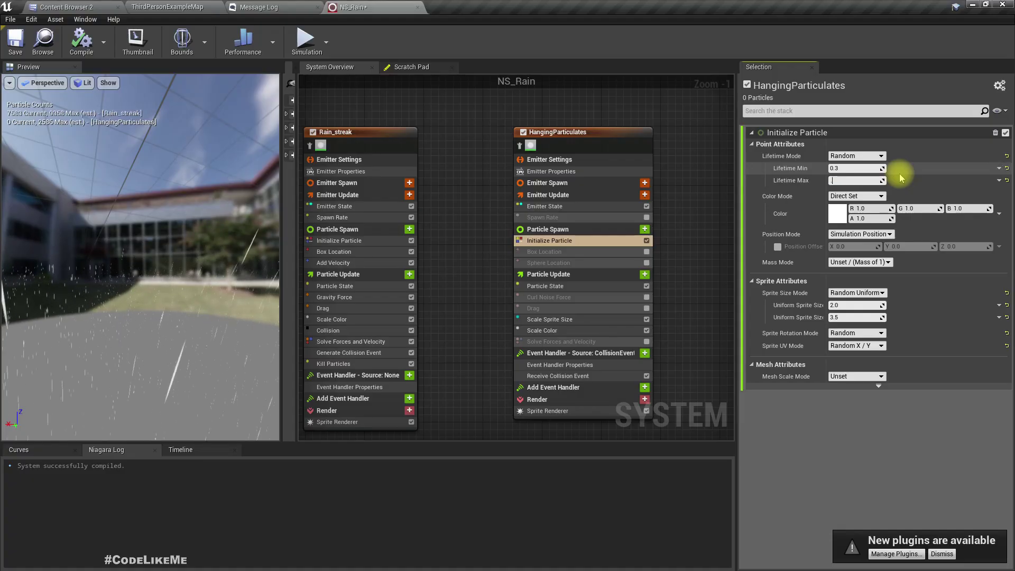
click(167, 7)
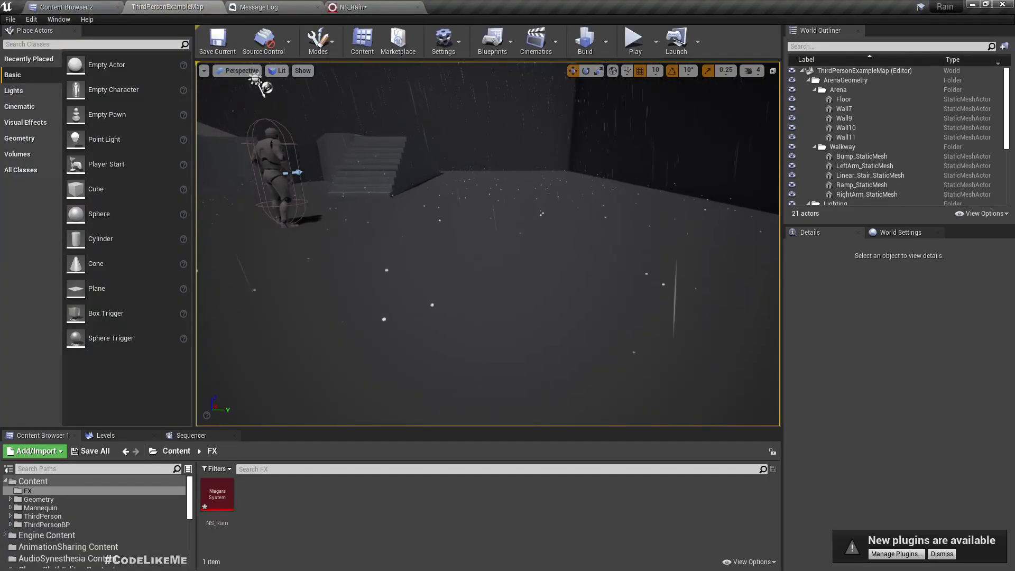
key(F11)
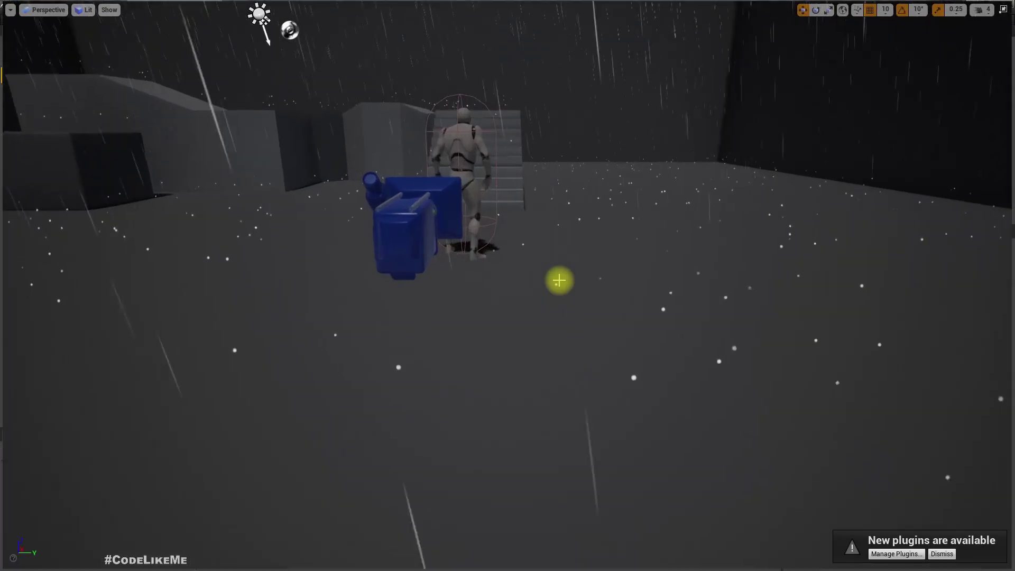
right_drag(559, 280, 579, 290)
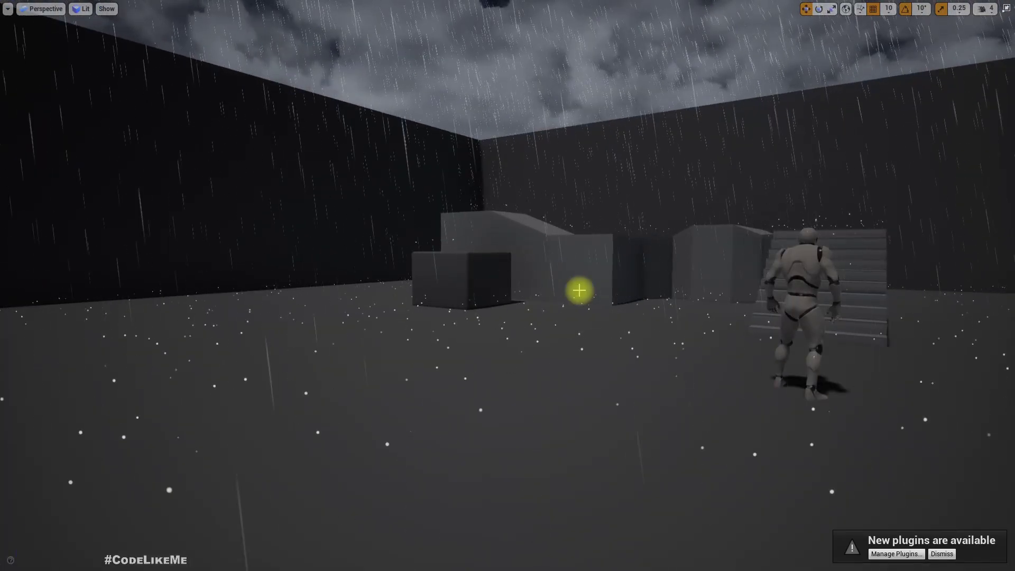
Step: Play the level full screen and run the character around the stairs to examine the rain and impact particles
key(alt+p)
key(w)
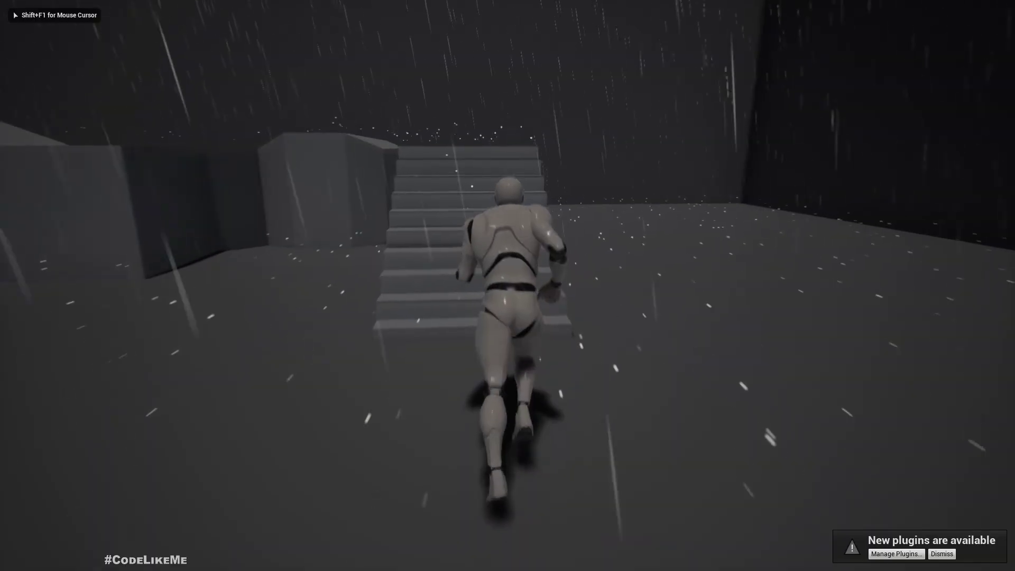
key(a)
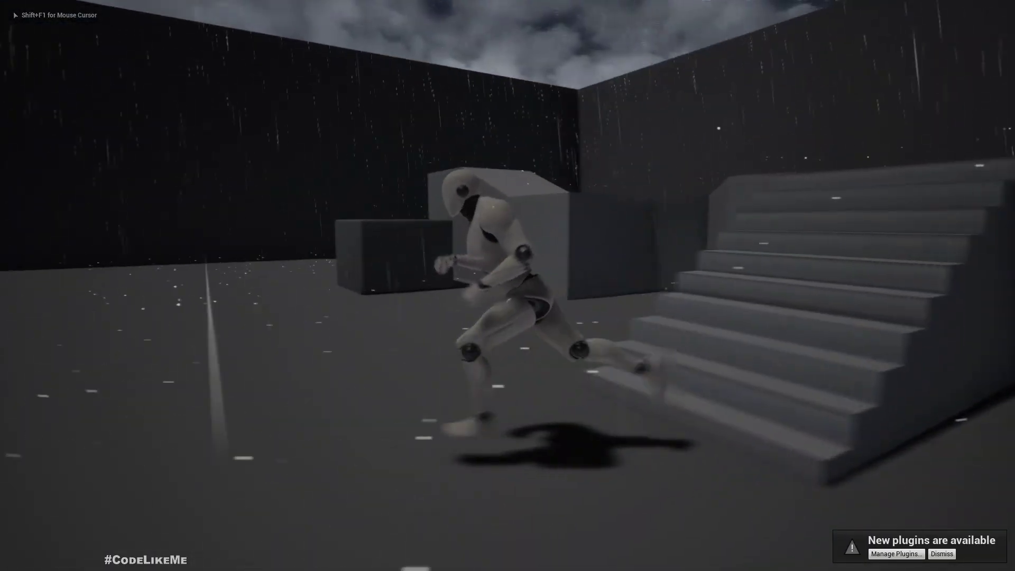
key(d)
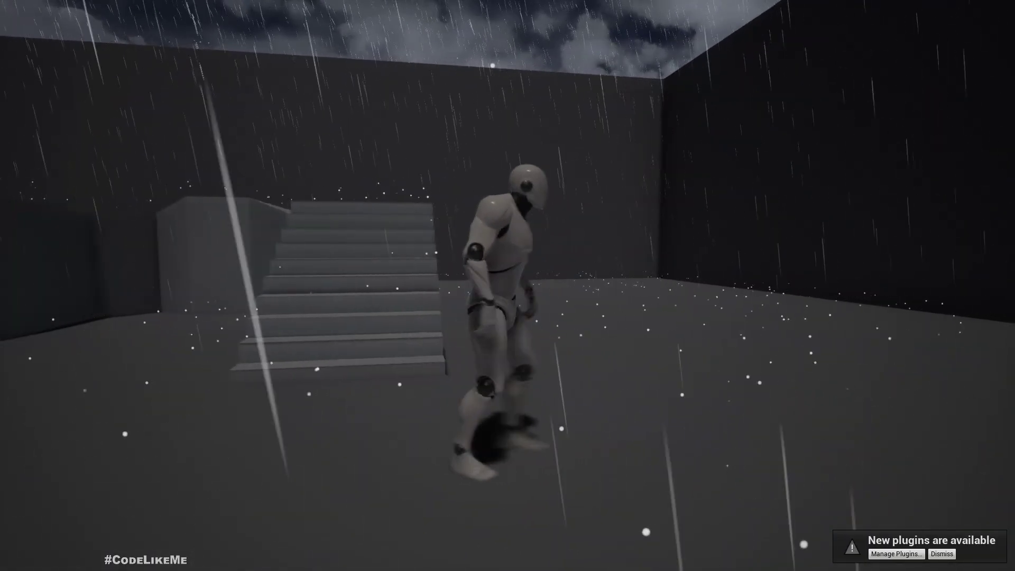
key(w)
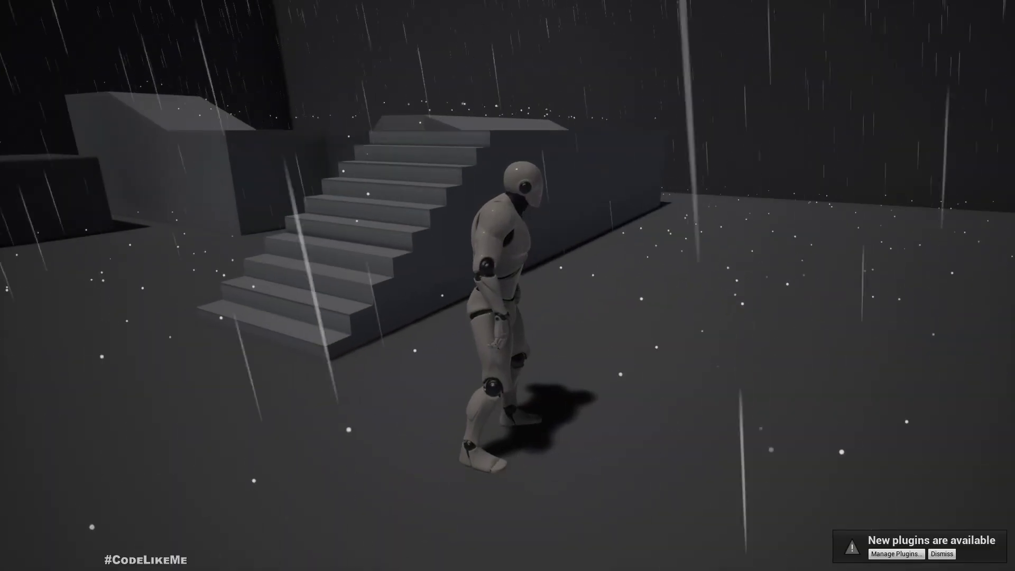
key(a)
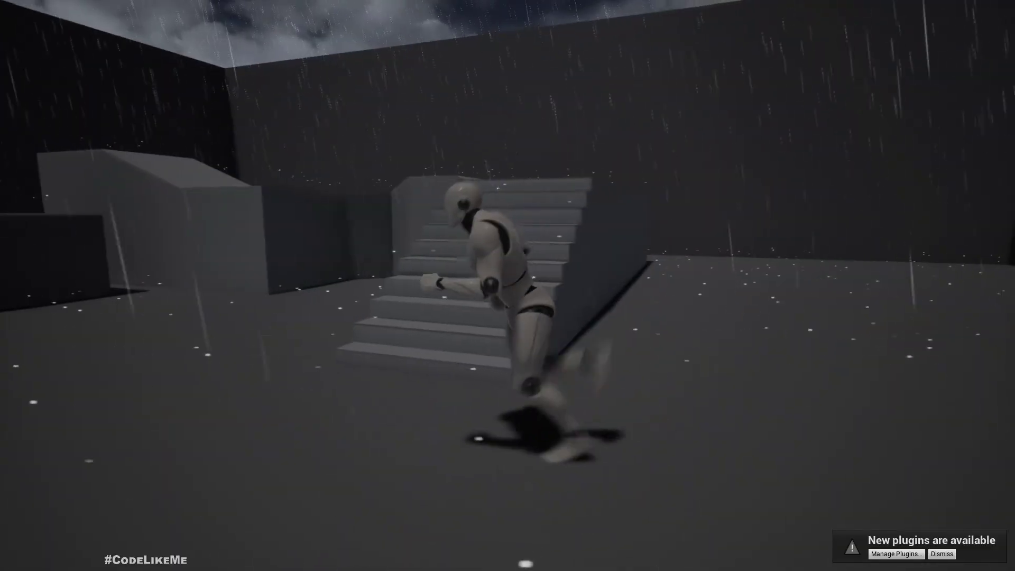
key(w)
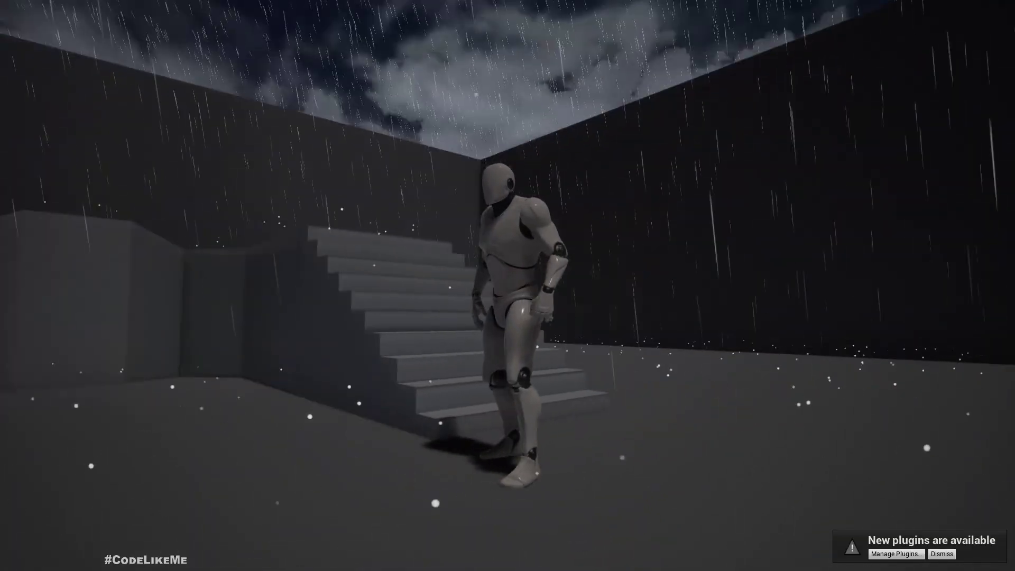
key(Escape)
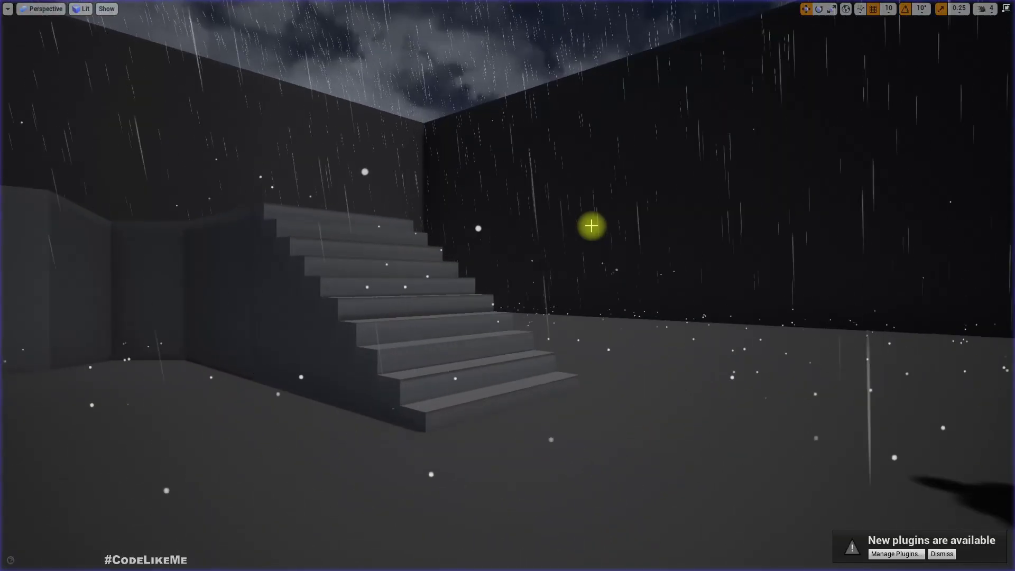
key(F11)
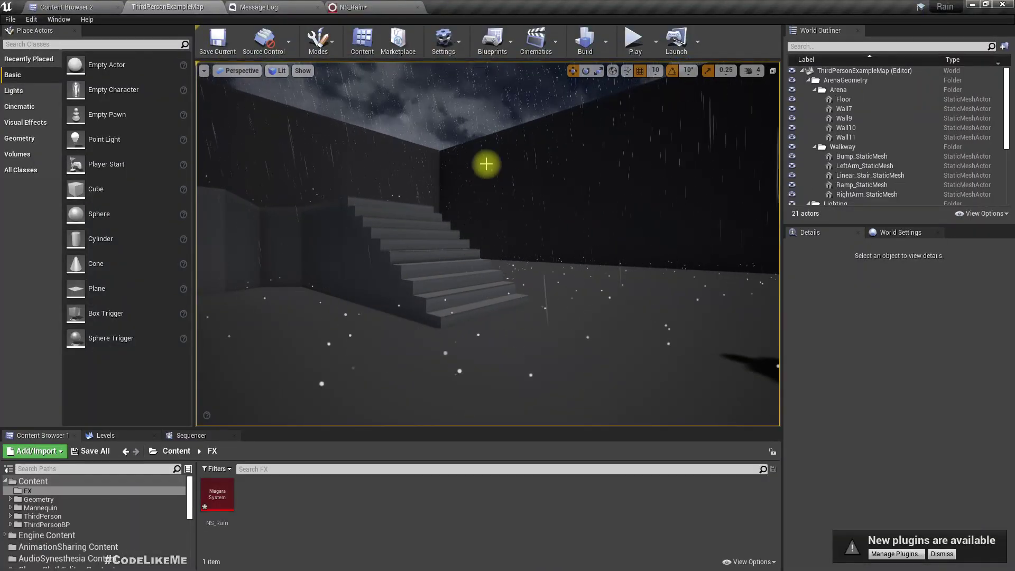
Step: Set the Particle Radius Scale of Rain_streak's Collision module to 0.1
click(380, 5)
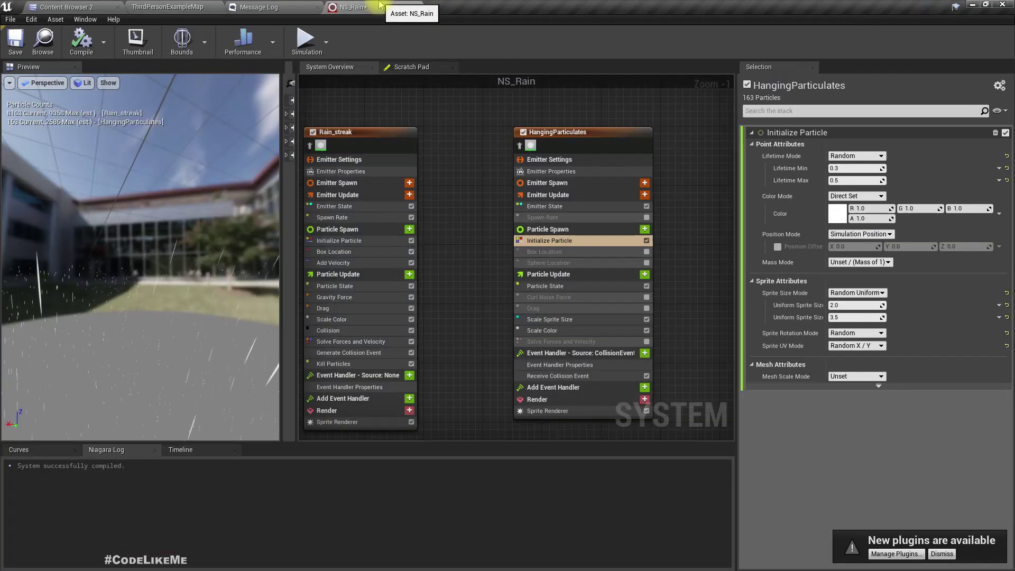
click(348, 242)
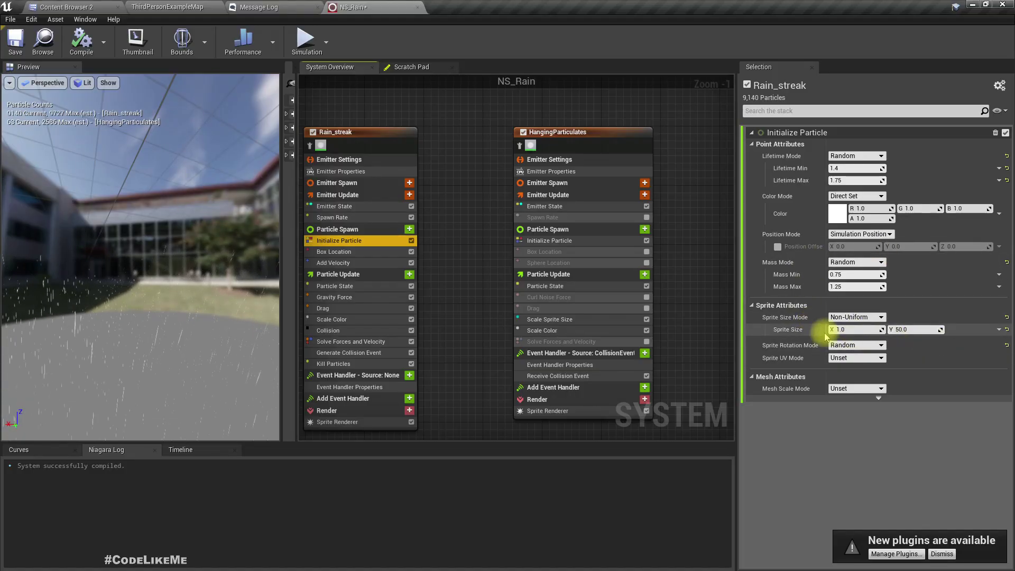
click(338, 330)
click(859, 213)
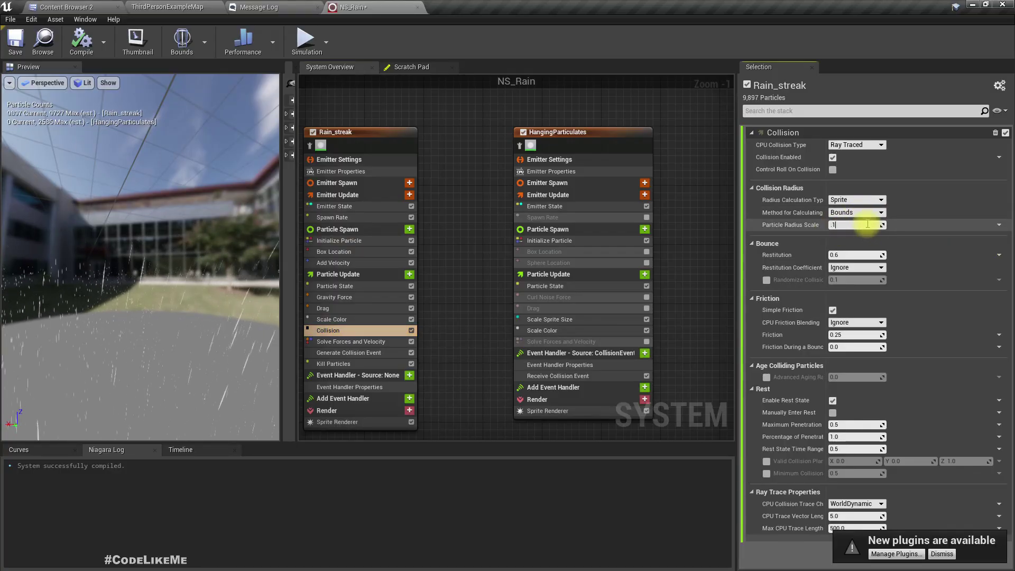
Step: Examine how close the impact particles spawn to the floor and stairs in the level from several viewpoints
click(168, 5)
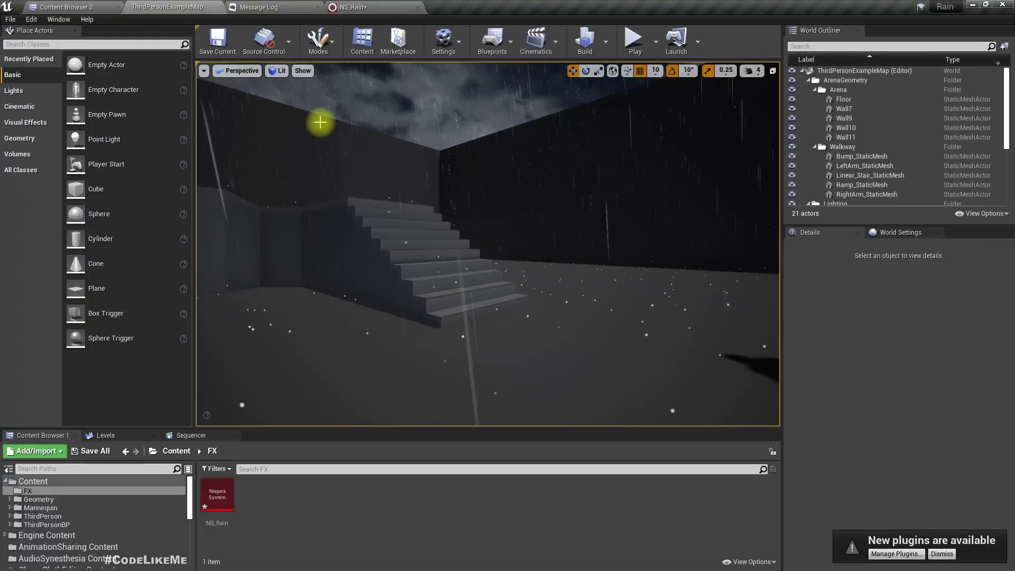
right_drag(466, 246, 280, 240)
key(d)
key(w)
key(s)
key(d)
key(w)
key(s)
drag(491, 201, 457, 310)
Step: Readjust the Particle Radius Scale of Rain_streak's Collision module and check the impact particles near the character and stairs in the level
click(372, 7)
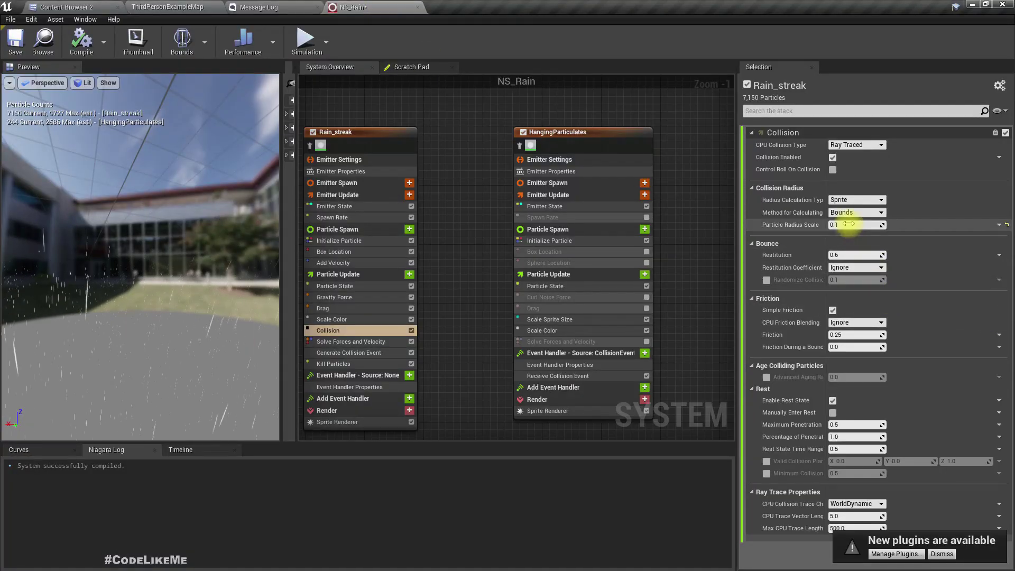
key(BackSpace)
key(Return)
click(197, 6)
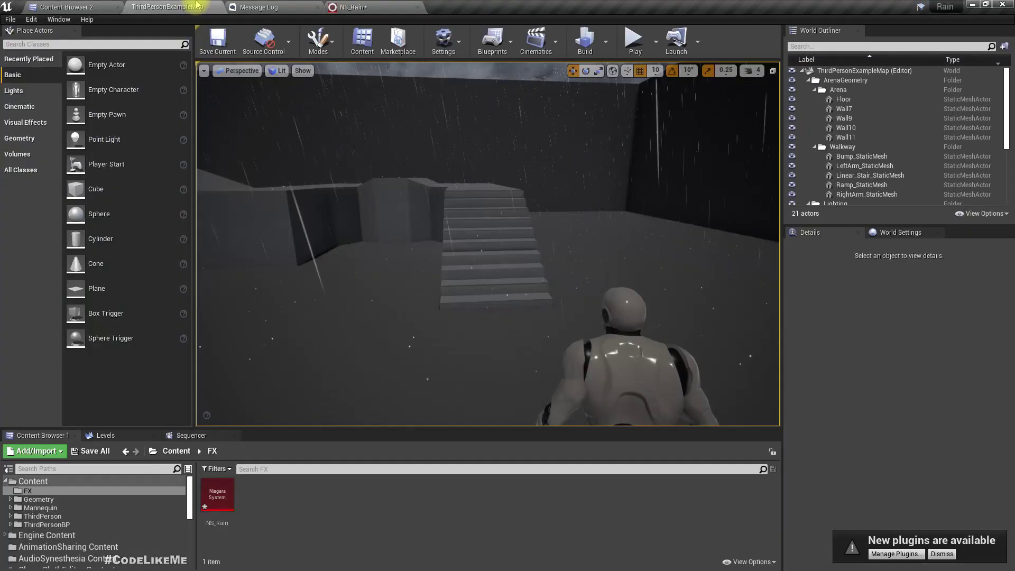
key(w)
mouse_move(528, 315)
right_down()
mouse_move(523, 301)
mouse_move(522, 316)
right_up()
key(s)
key(s)
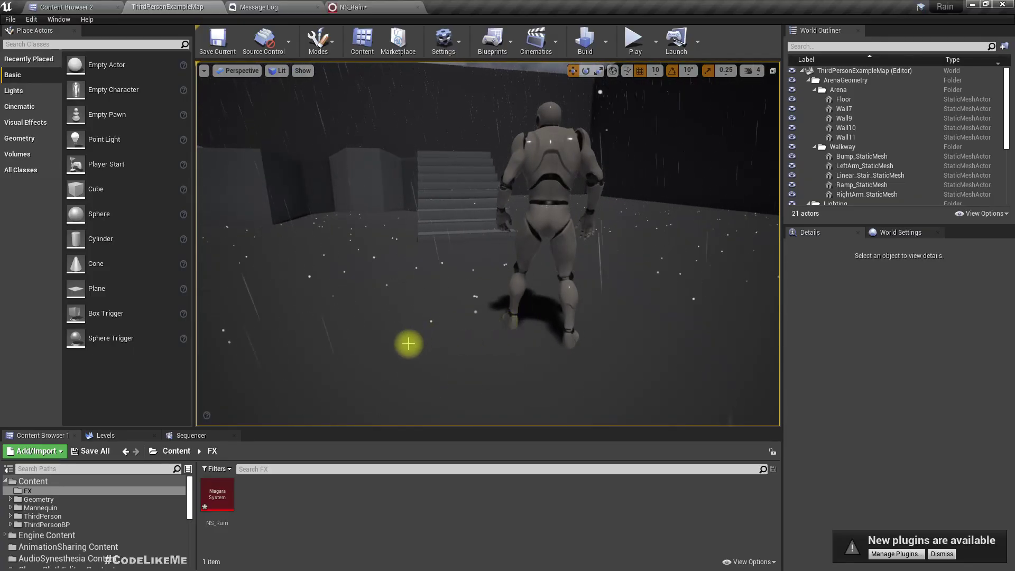
right_drag(407, 342, 403, 333)
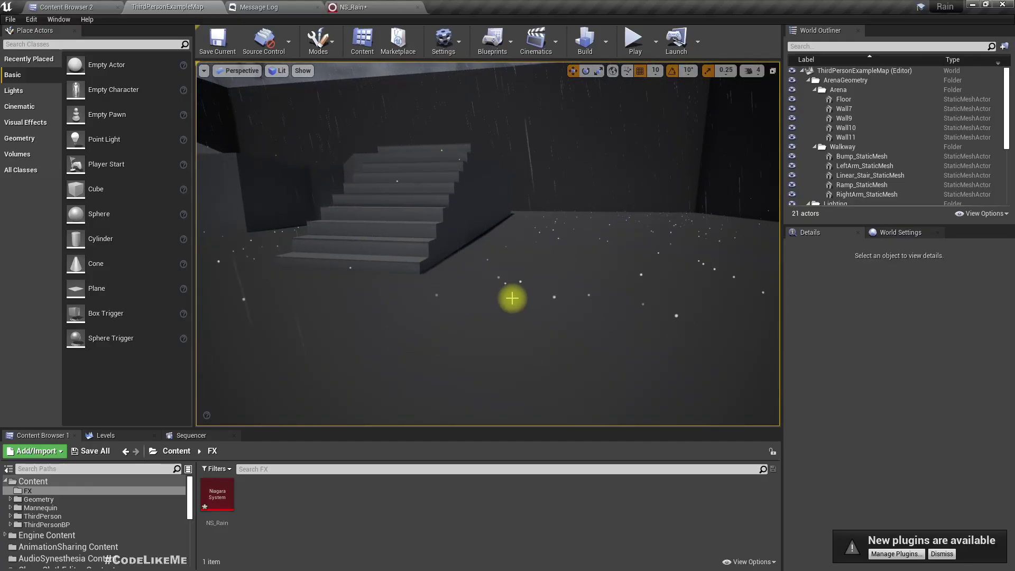
right_drag(512, 298, 508, 298)
right_drag(256, 319, 256, 319)
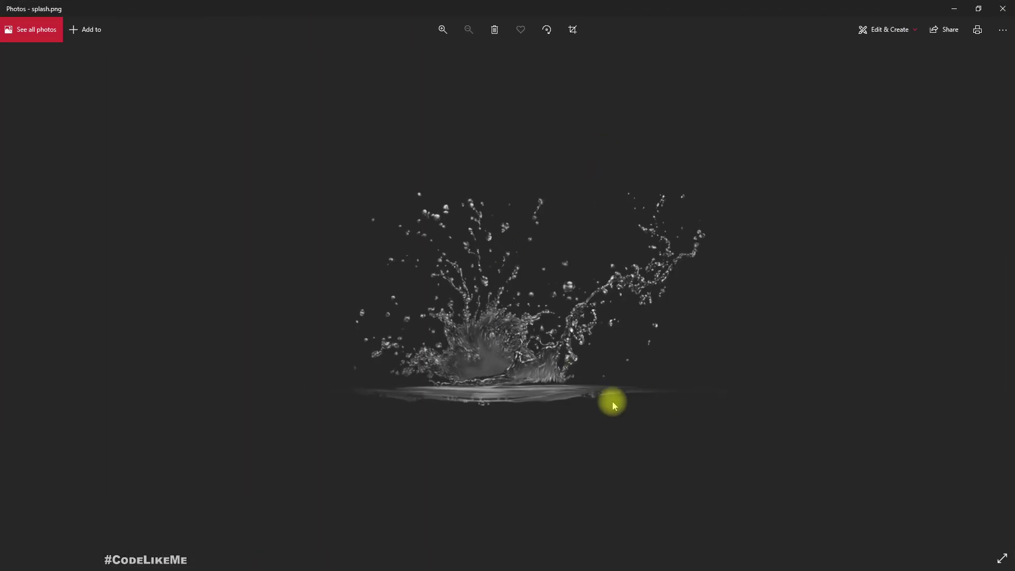
Step: Close the splash.png preview in Photos and import the splash image into the project's FX content folder
click(1009, 6)
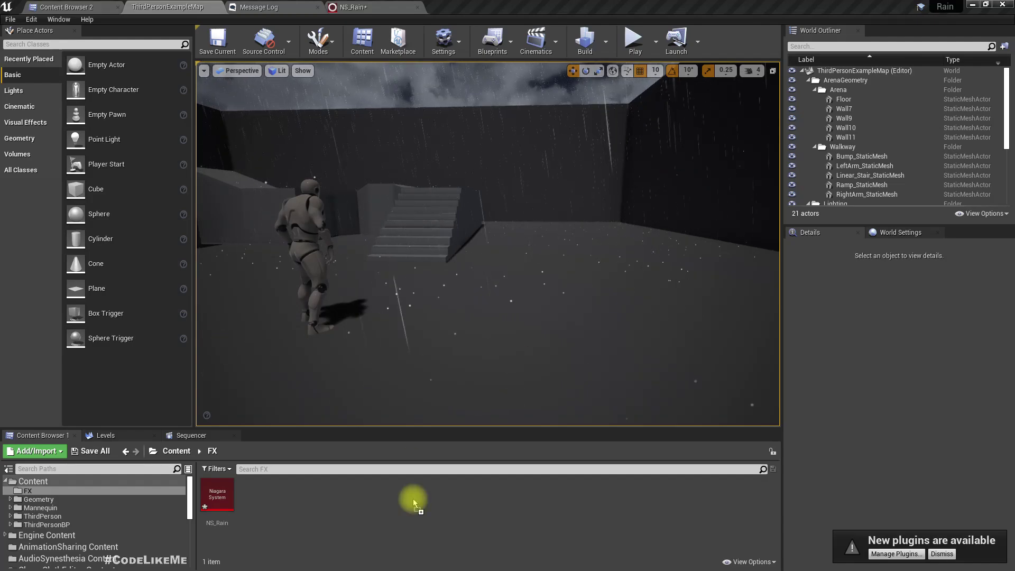
drag(405, 502, 405, 503)
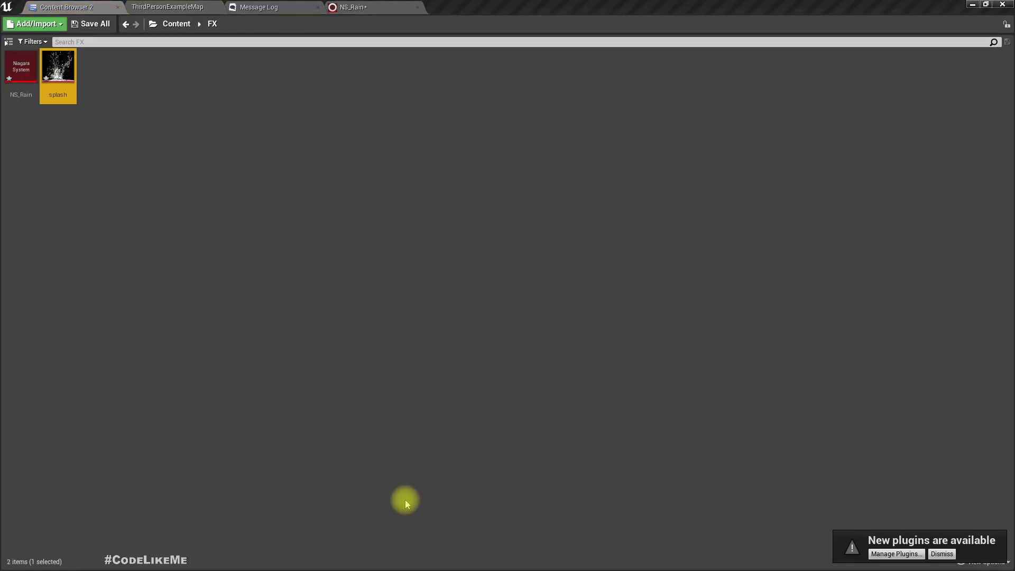
click(9, 41)
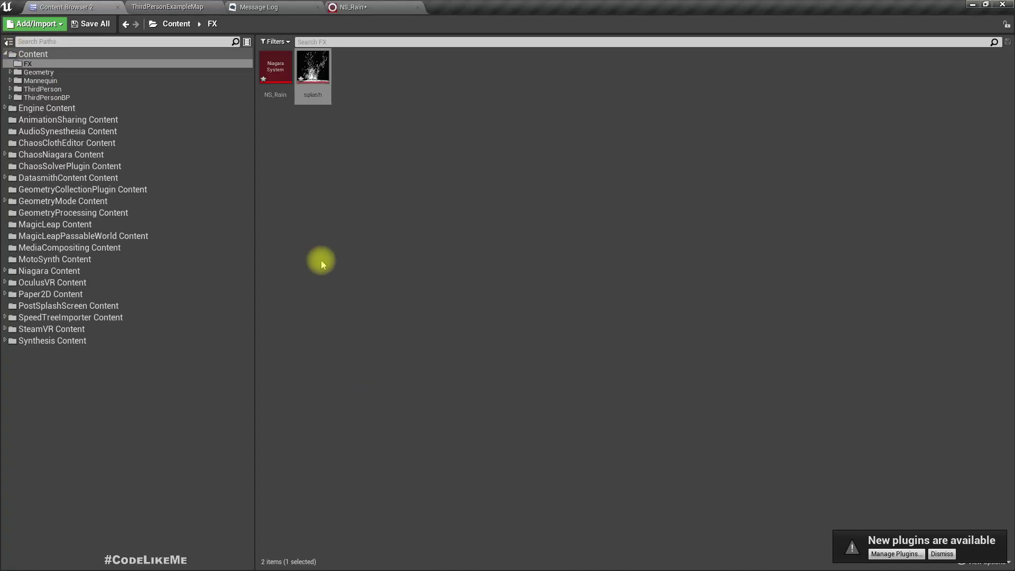
click(349, 5)
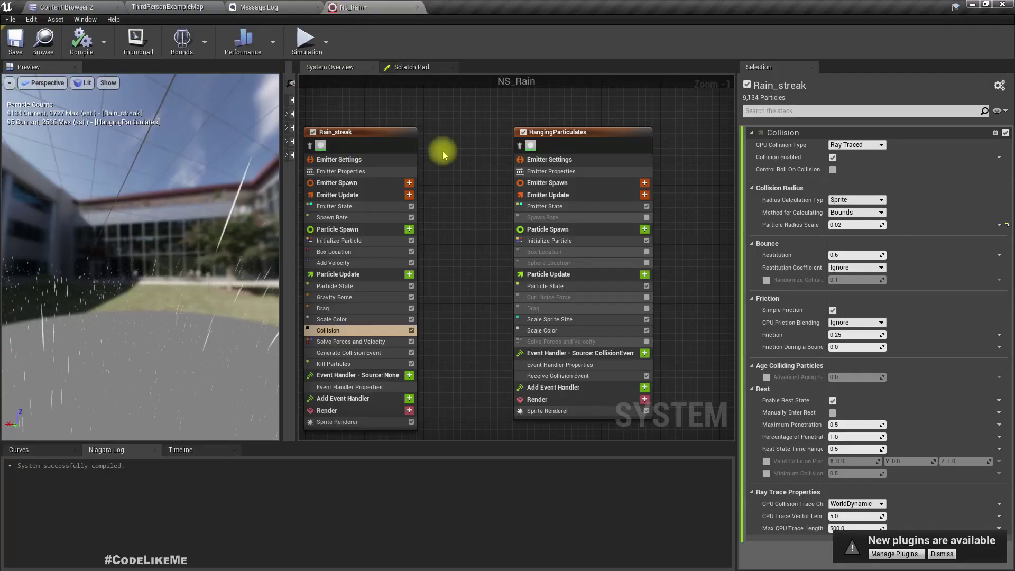
right_drag(497, 131, 397, 172)
right_click(640, 159)
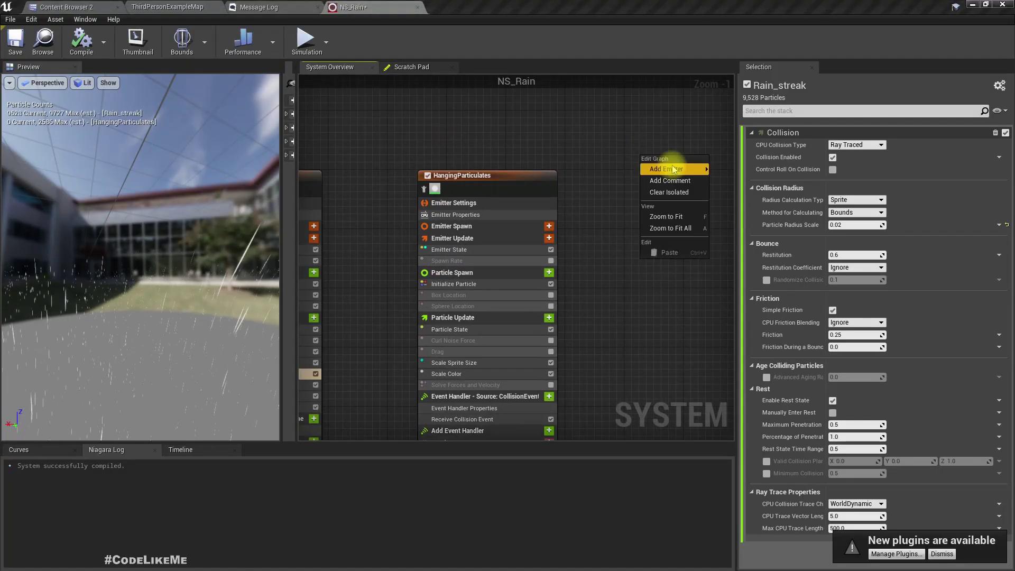
mouse_move(682, 168)
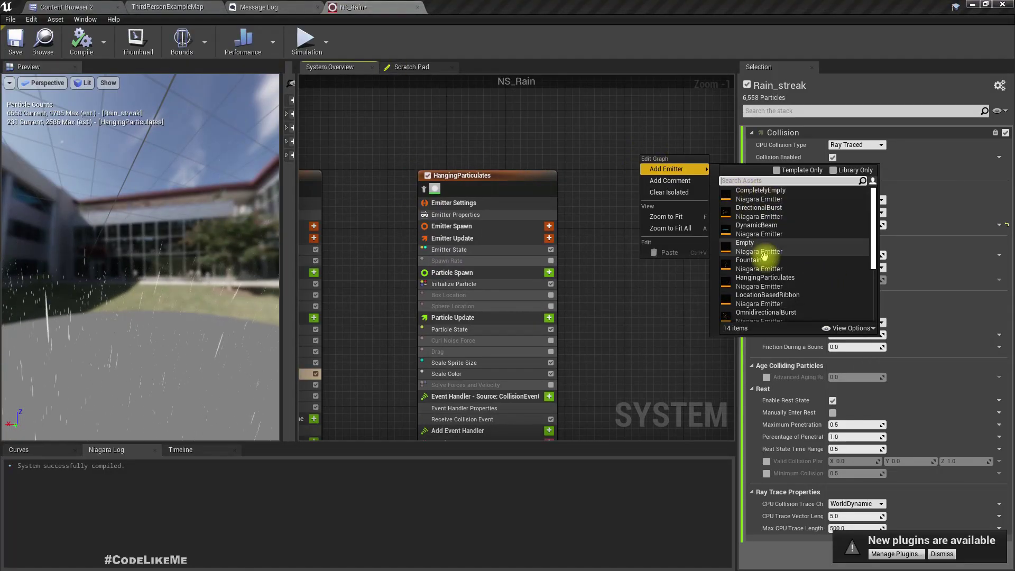
click(850, 328)
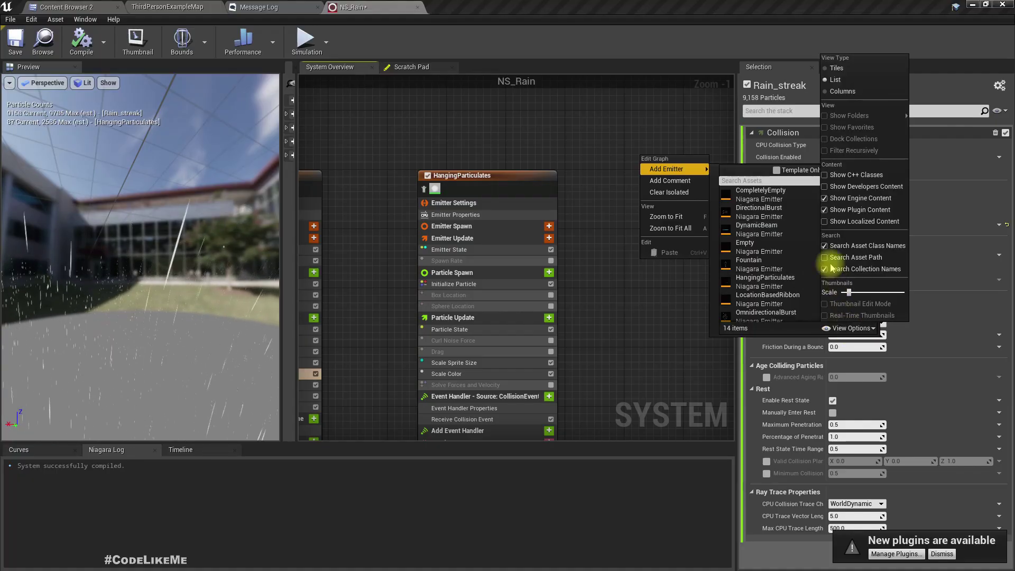
click(826, 199)
click(827, 210)
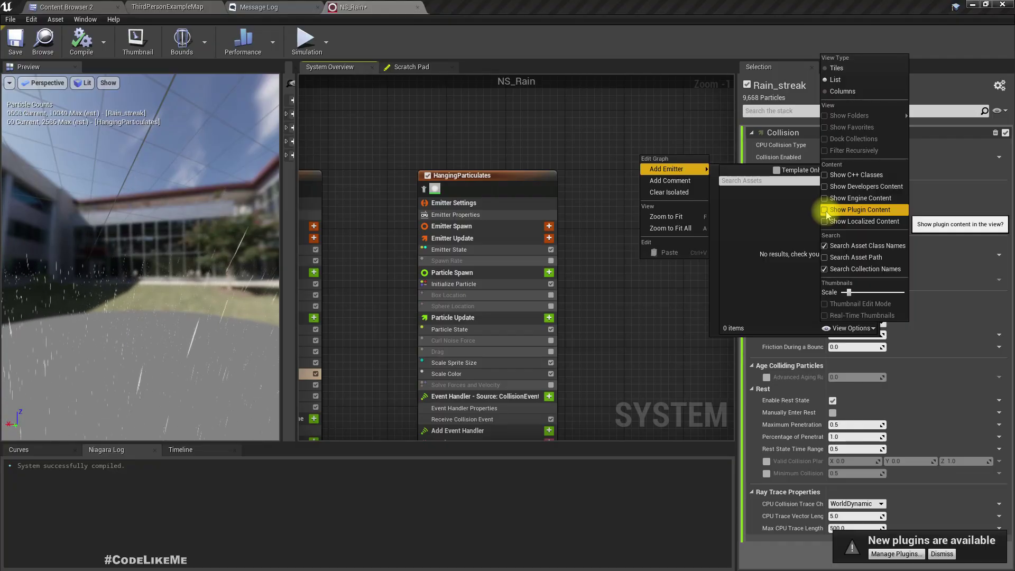
click(826, 210)
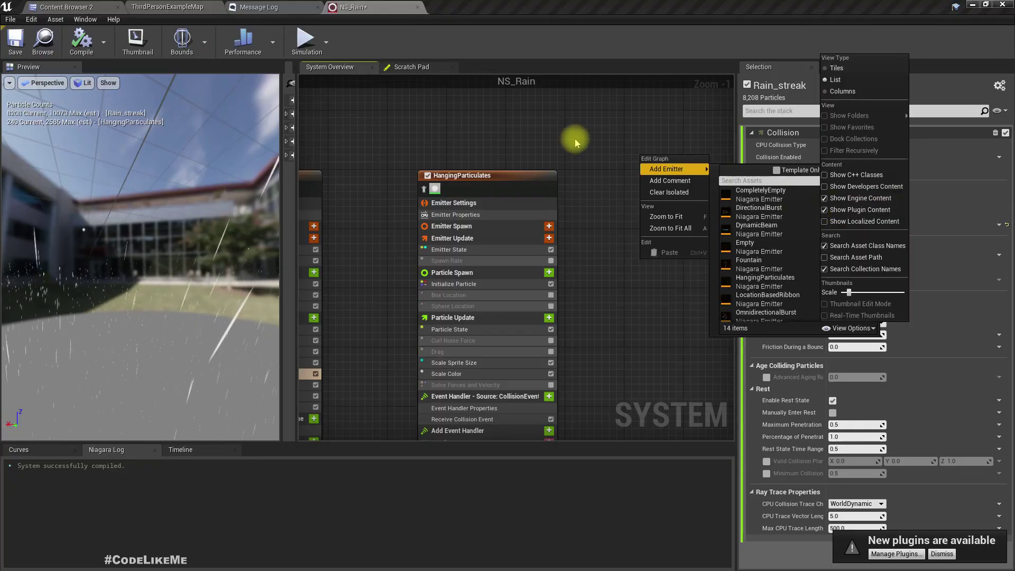
mouse_move(586, 134)
right_down()
mouse_move(567, 150)
mouse_move(547, 133)
mouse_move(591, 115)
right_up()
scroll(590, 122, down, 2)
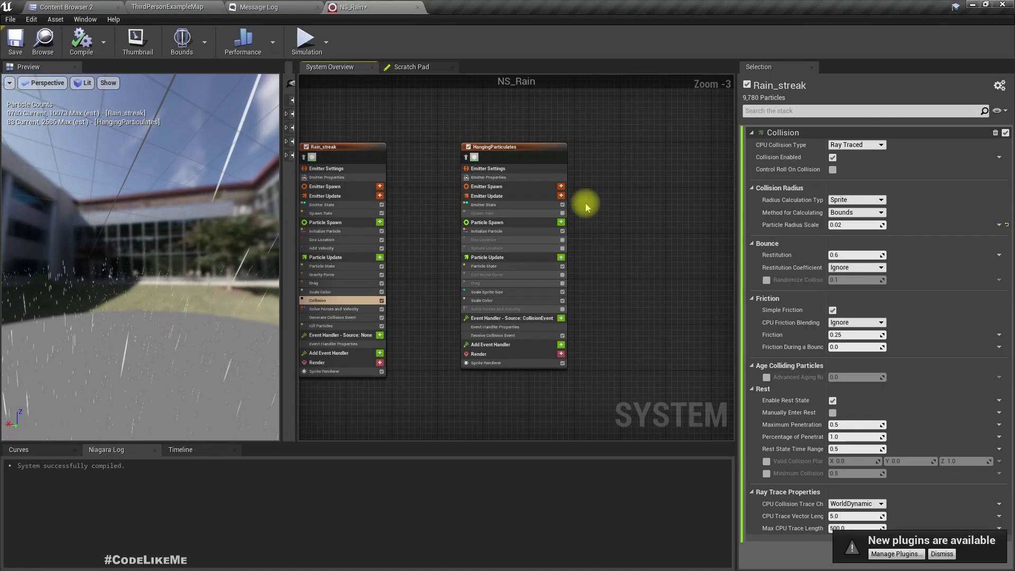
right_drag(400, 102, 425, 127)
Step: Inspect the imported splash texture from the FX folder in the texture editor and close it
click(143, 5)
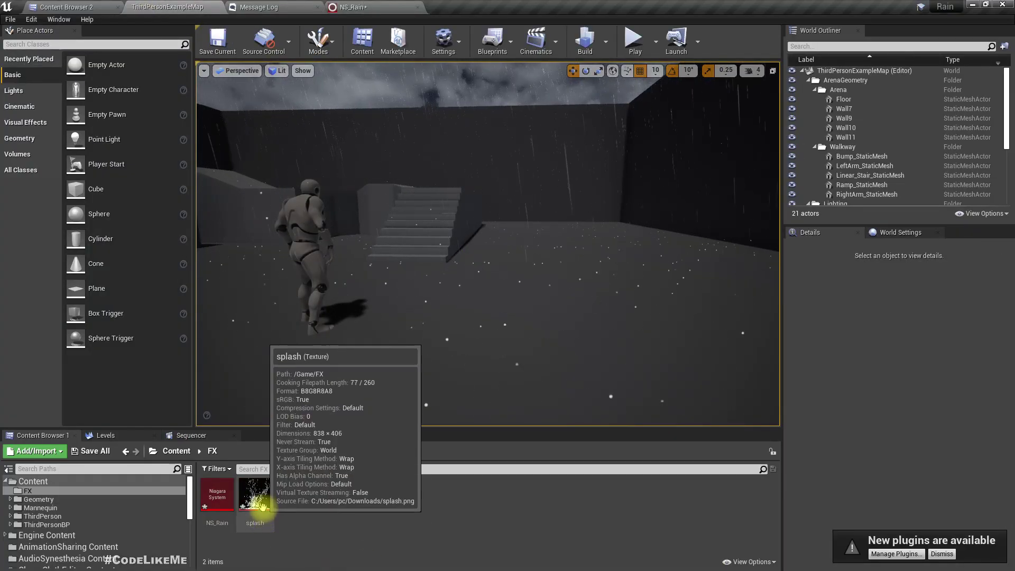
click(262, 506)
double_click(262, 507)
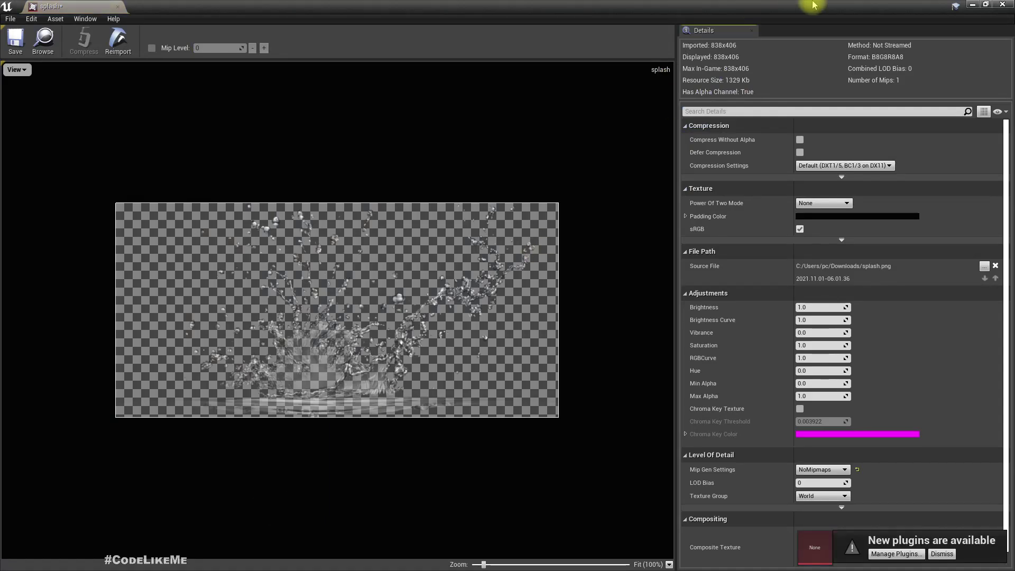
click(1004, 4)
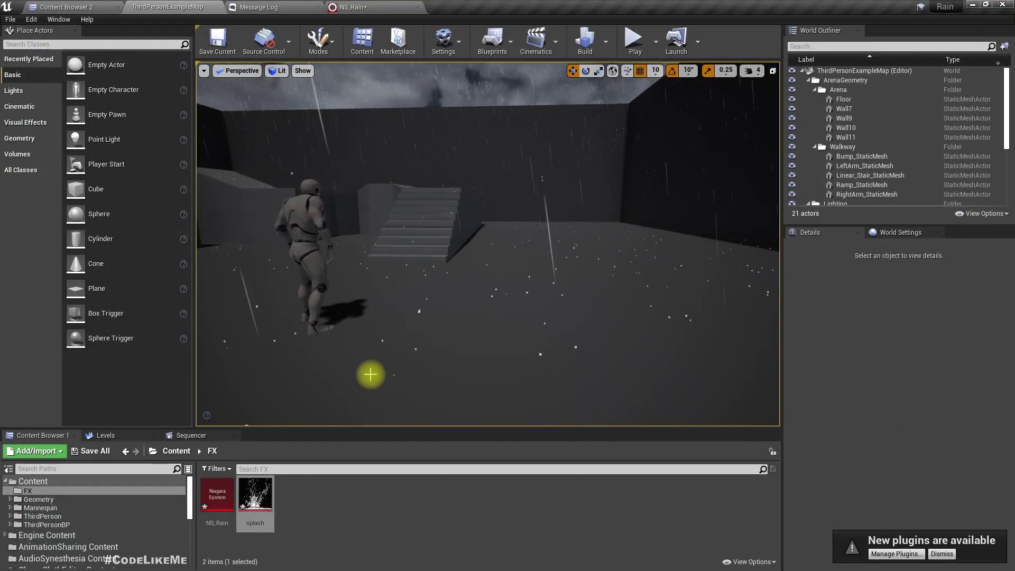
Step: Rename the HangingParticulates emitter in NS_Rain to Splash
click(347, 7)
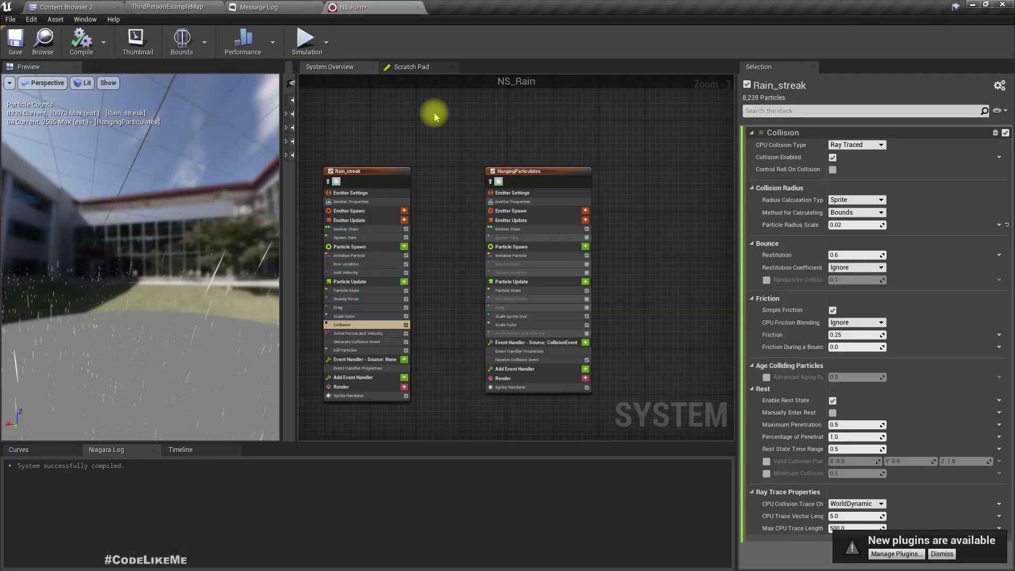
click(532, 388)
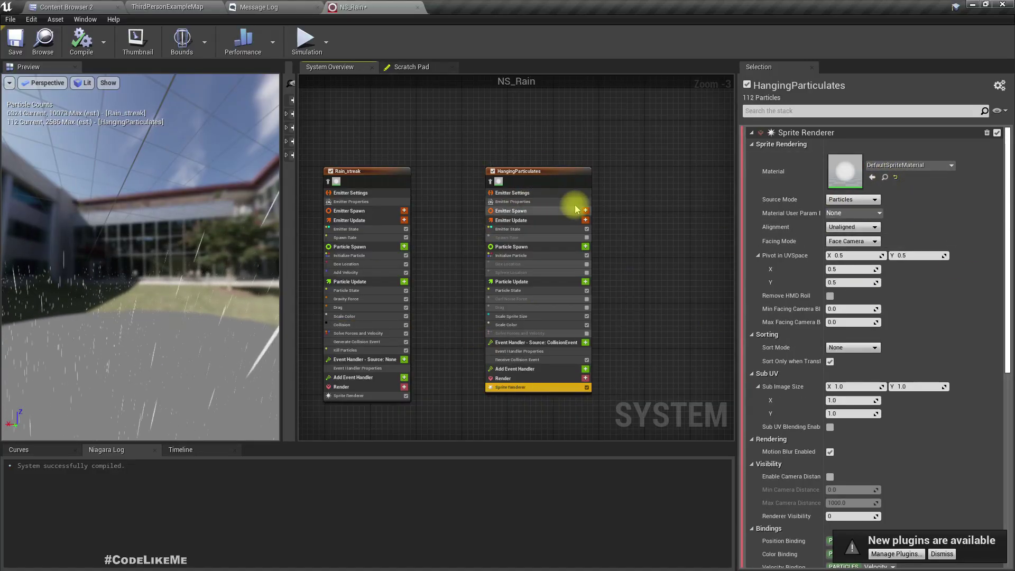
click(546, 177)
double_click(546, 176)
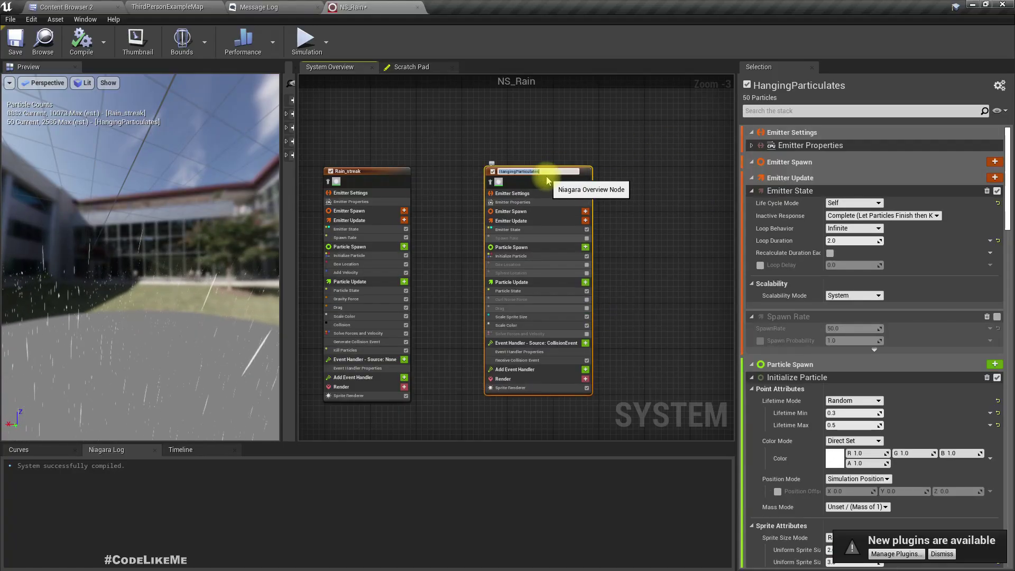
text(Splash)
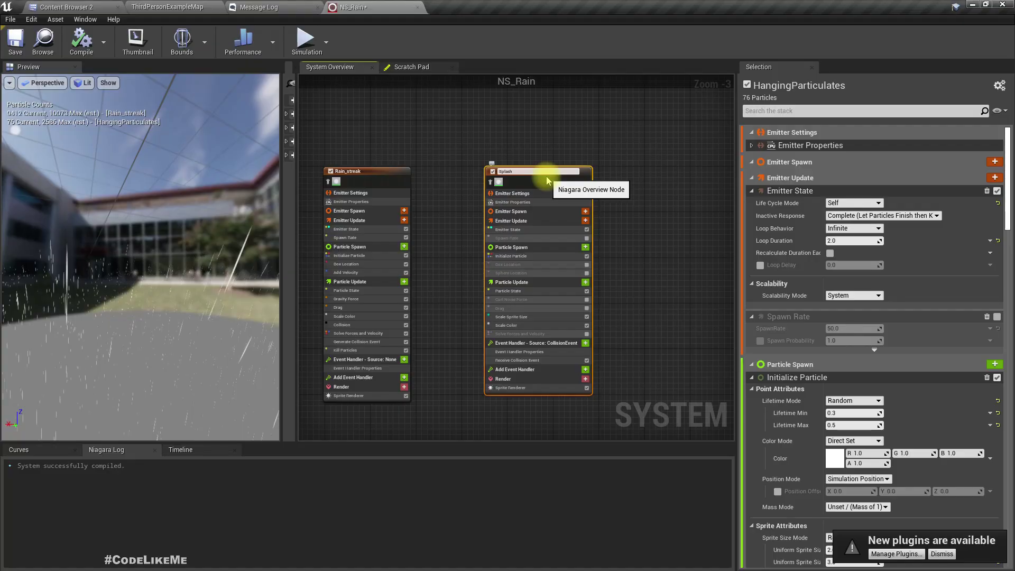
key(Return)
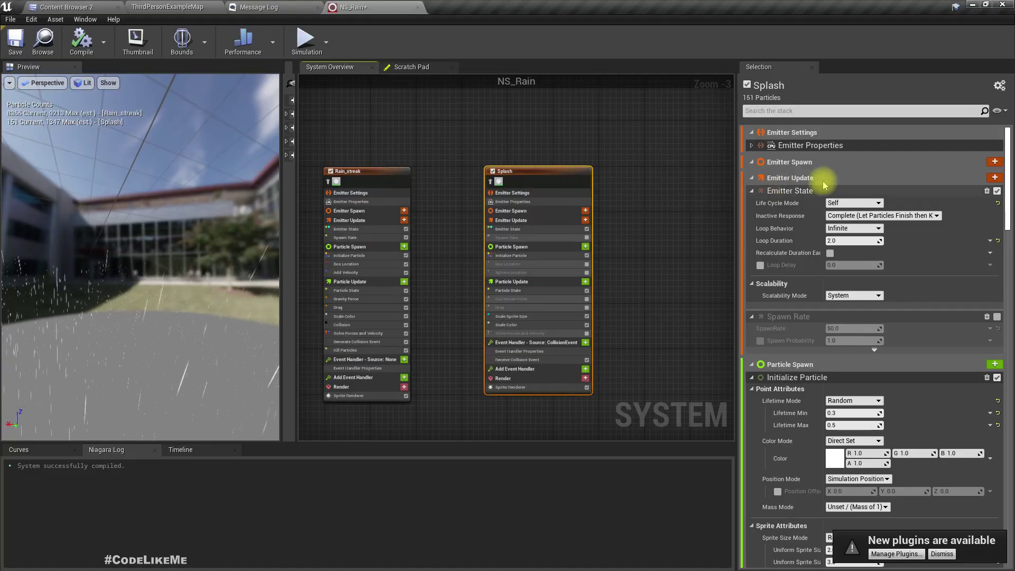
Step: Locate the Splash sprite renderer's DefaultSpriteMaterial and move it from Niagara's DefaultAssets into the project's FX folder, cancelling the save of related assets
right_drag(578, 415, 553, 392)
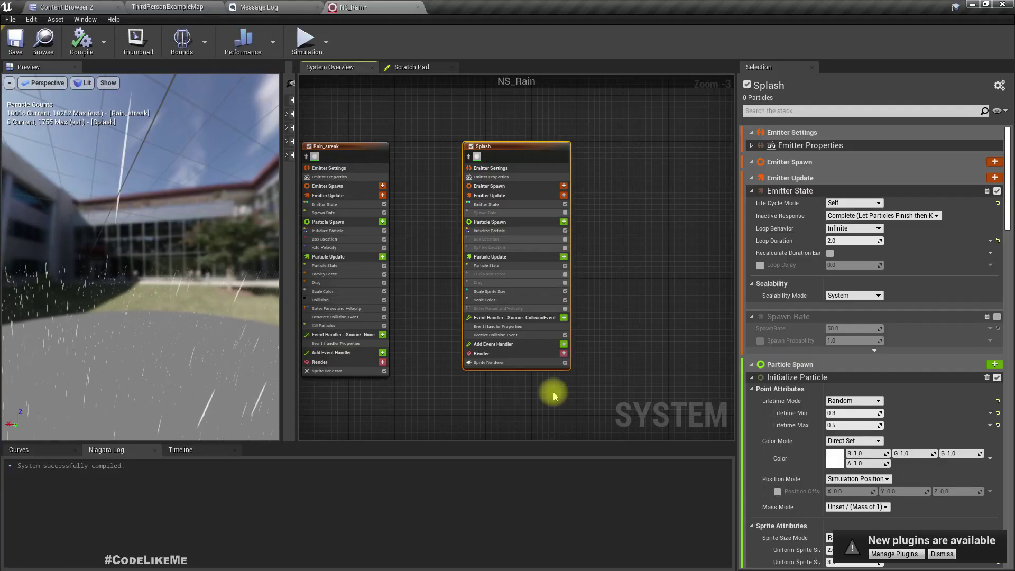
click(520, 363)
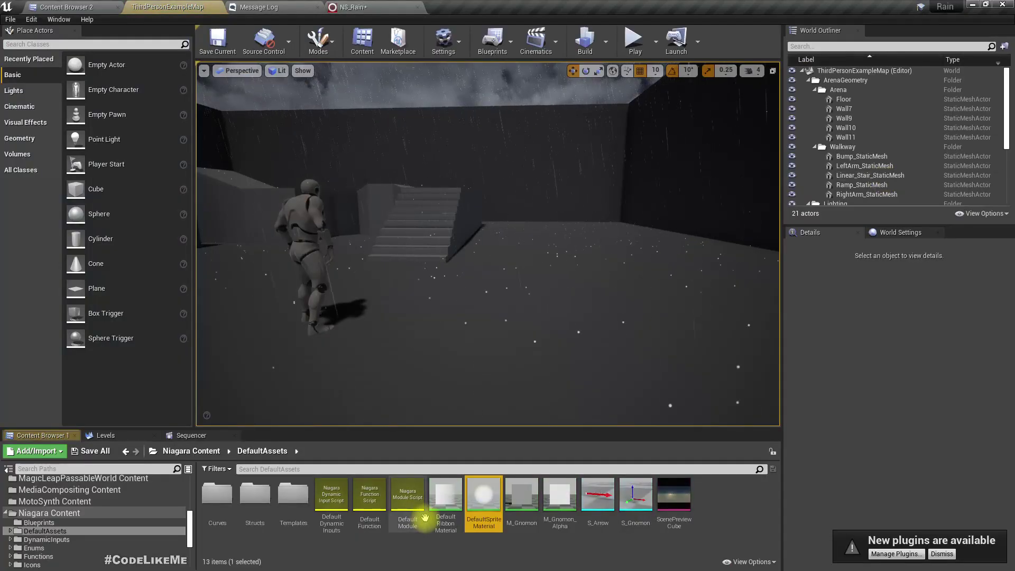
scroll(135, 532, up, 10)
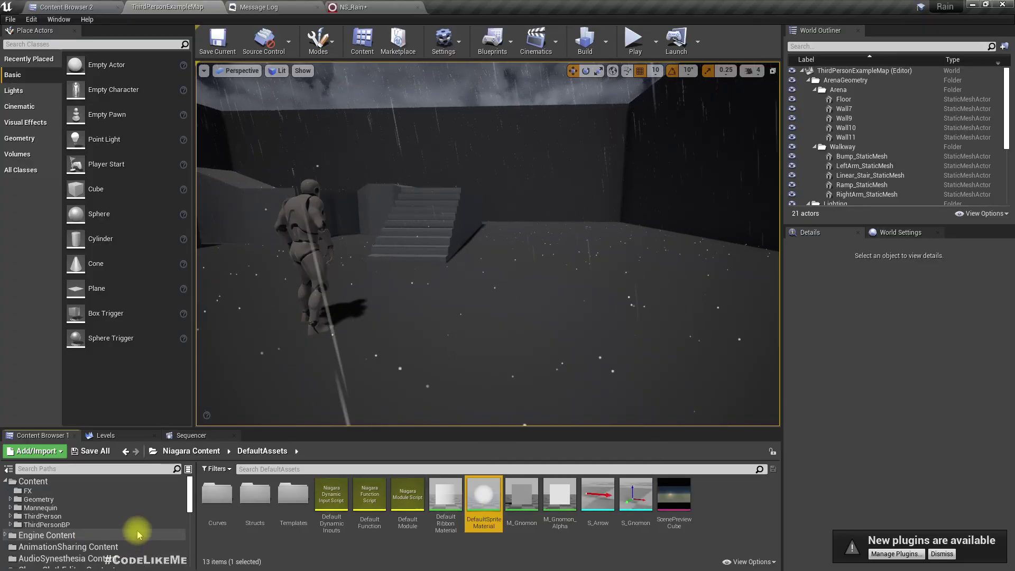
drag(483, 494, 33, 489)
click(55, 506)
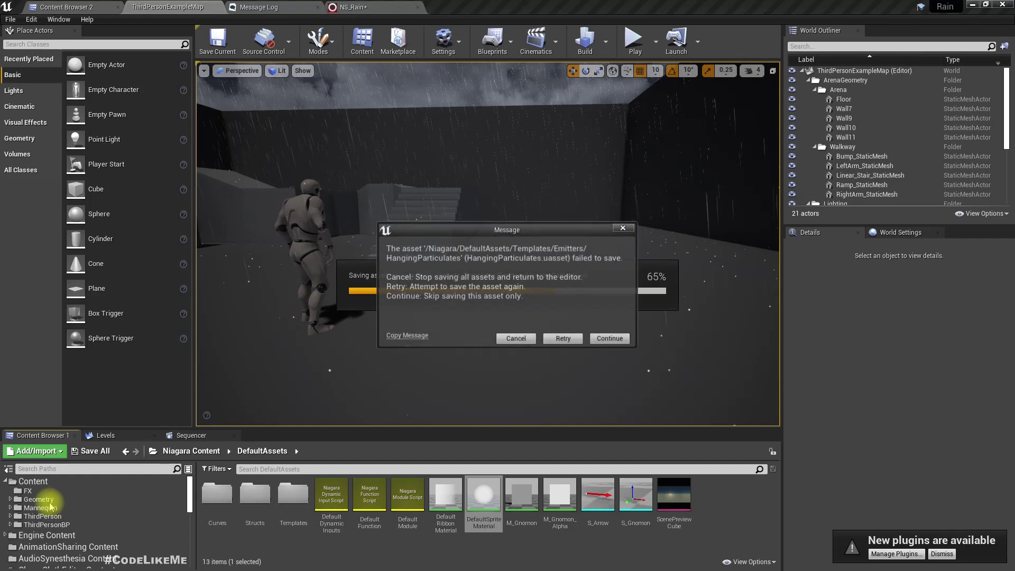
click(520, 340)
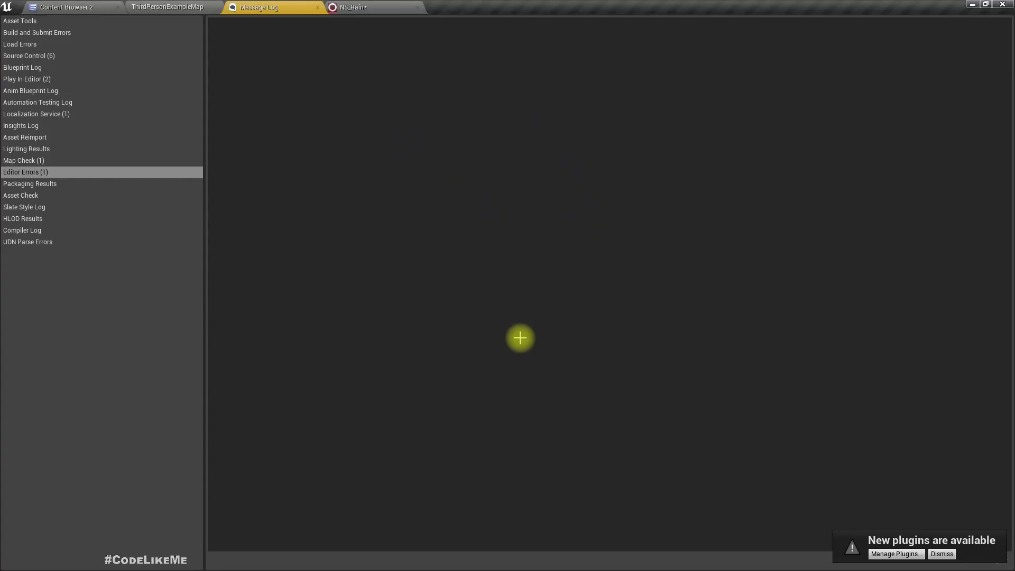
click(135, 6)
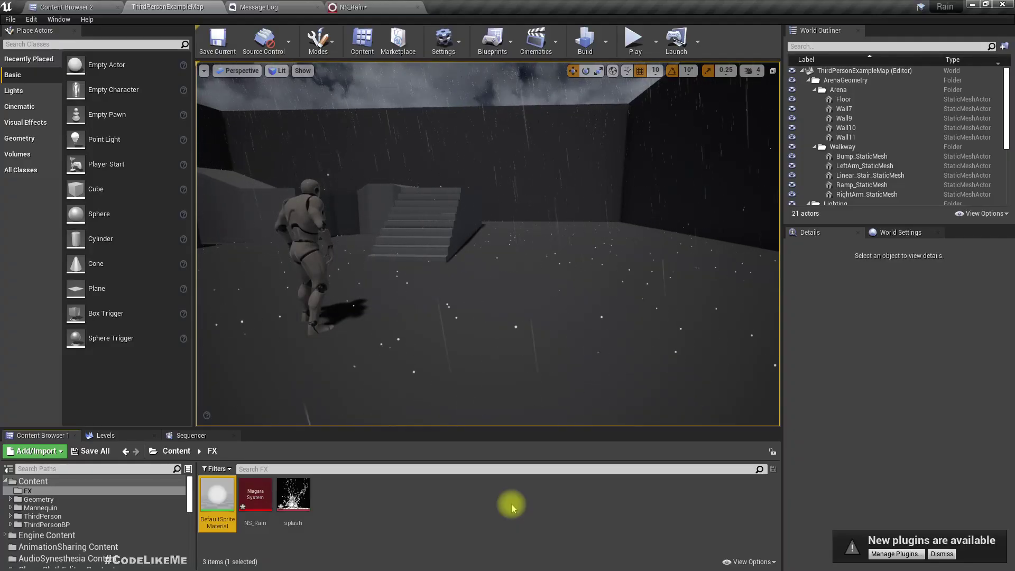
click(512, 503)
right_click(388, 523)
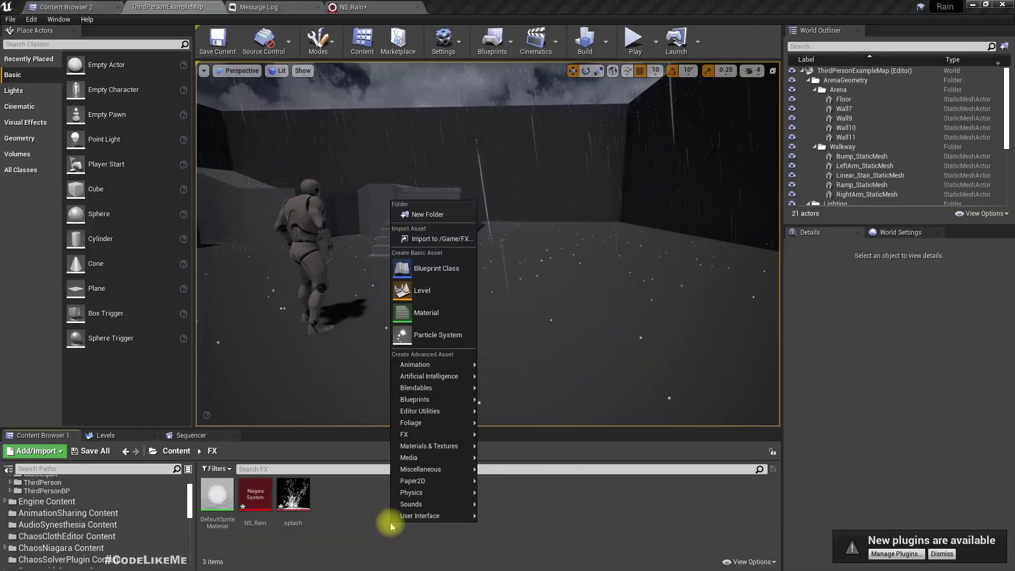
click(322, 538)
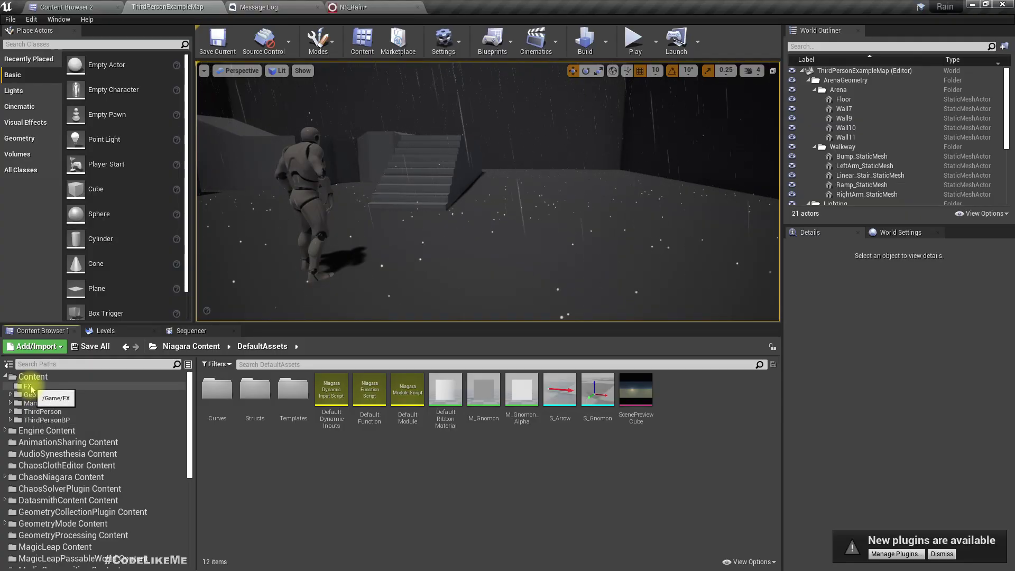
Step: Try to move DefaultSpriteMaterial from the FX folder back into Niagara Content's DefaultAssets folder
scroll(64, 544, down, 3)
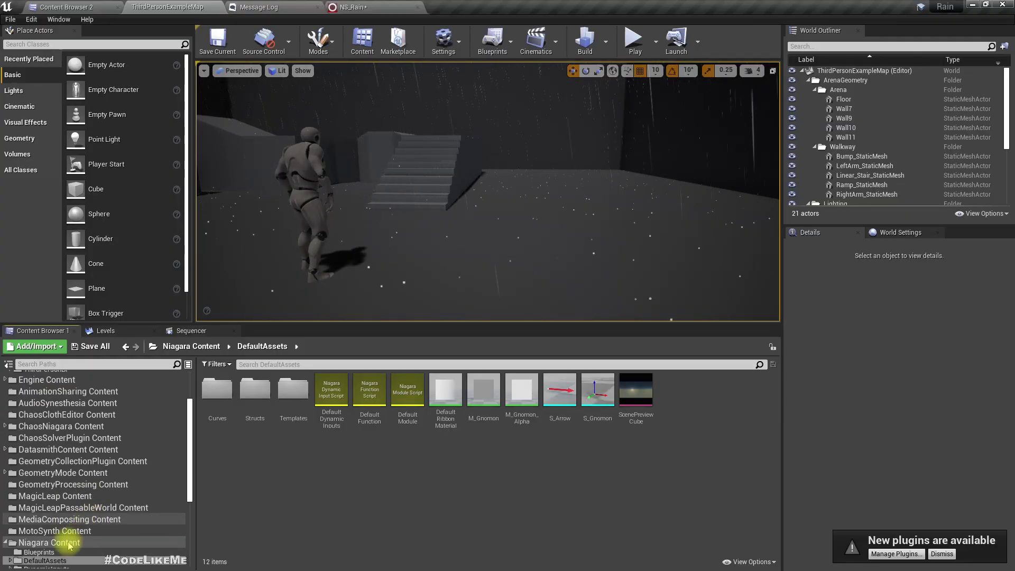
scroll(170, 494, up, 3)
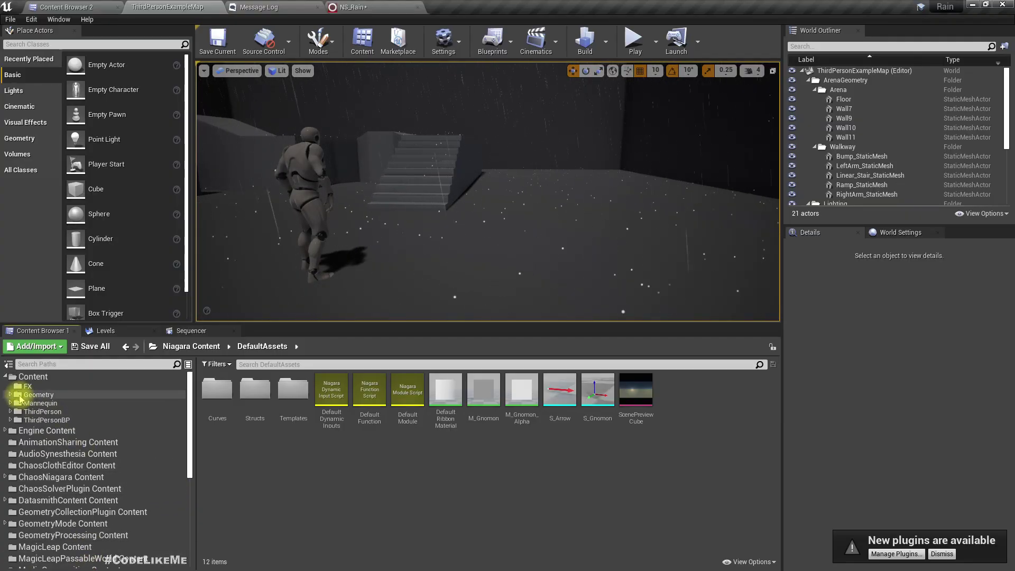
click(27, 386)
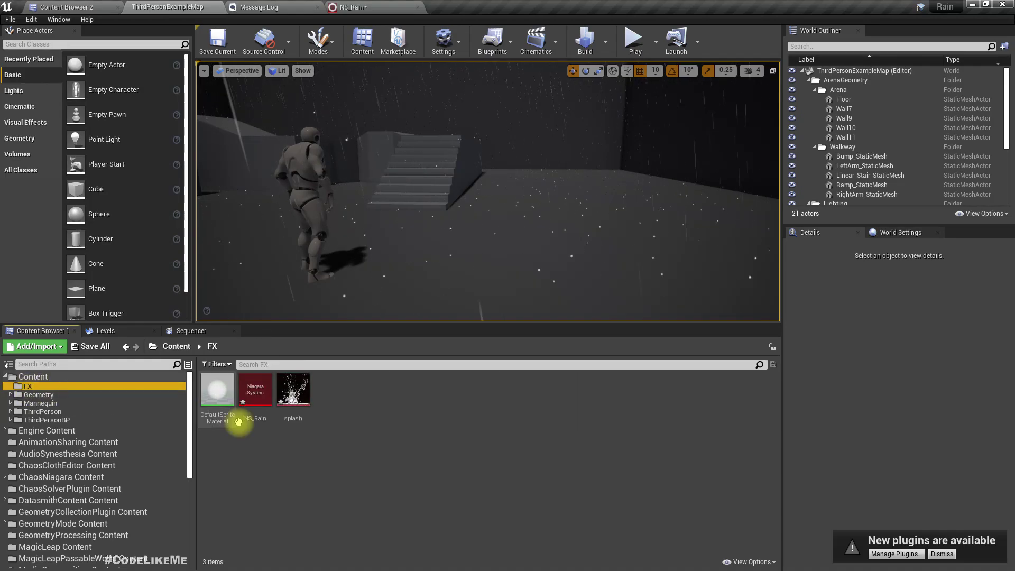
scroll(137, 461, down, 2)
scroll(136, 465, down, 3)
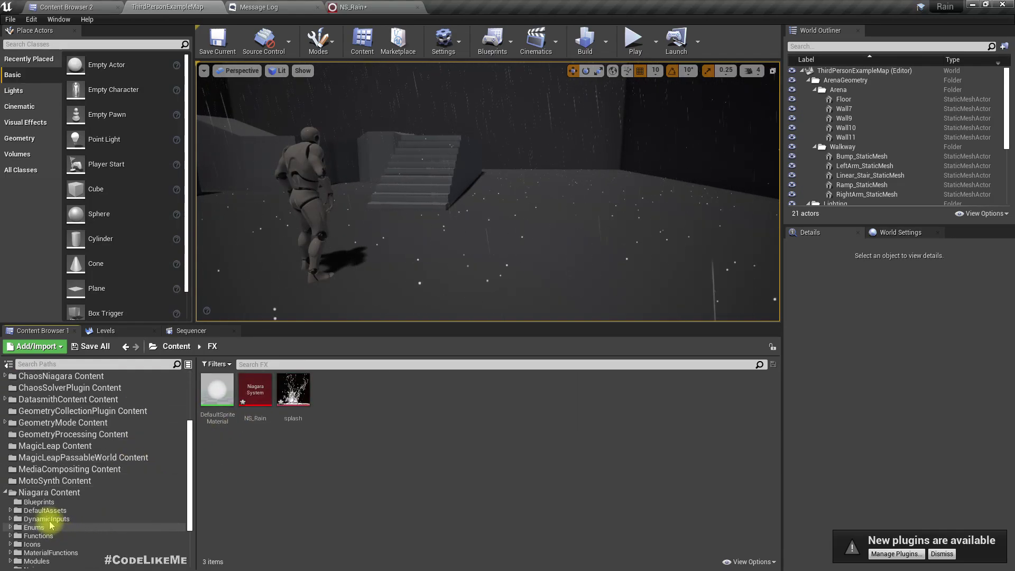
drag(217, 391, 53, 509)
click(66, 550)
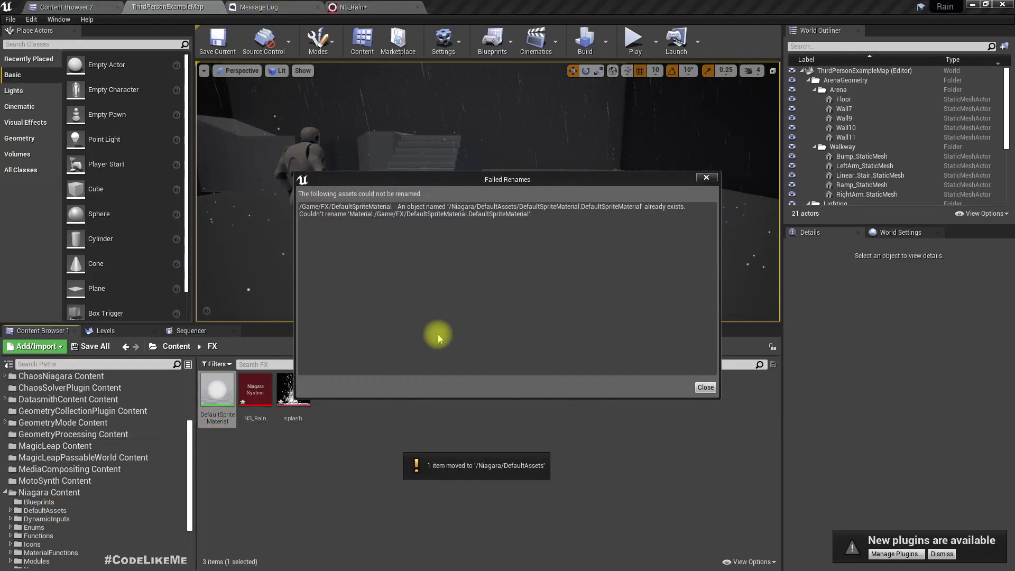
click(704, 387)
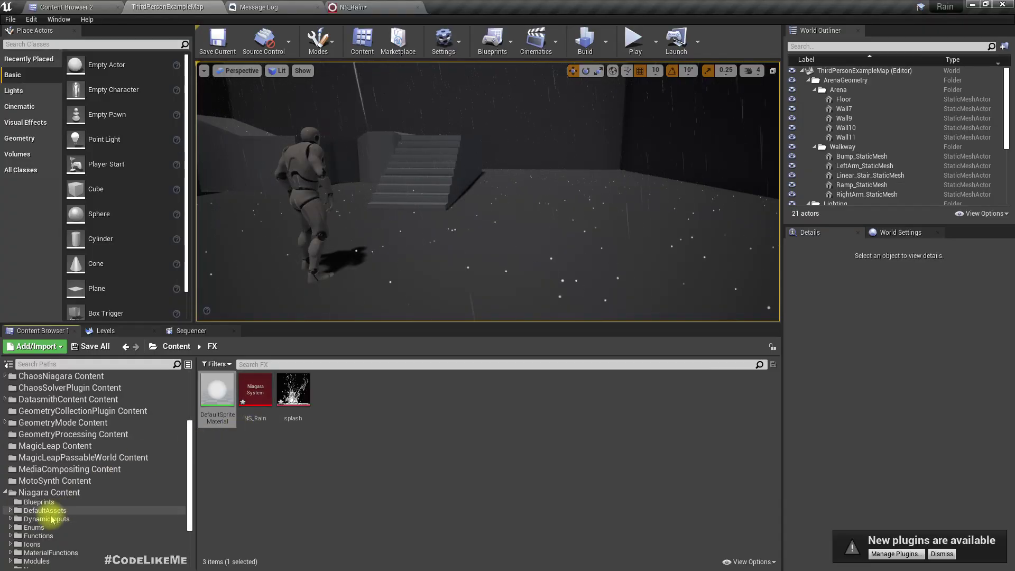
Step: Check Niagara's DefaultAssets folder for DefaultSpriteMaterial and locate the material asset that the Splash sprite renderer references
click(33, 509)
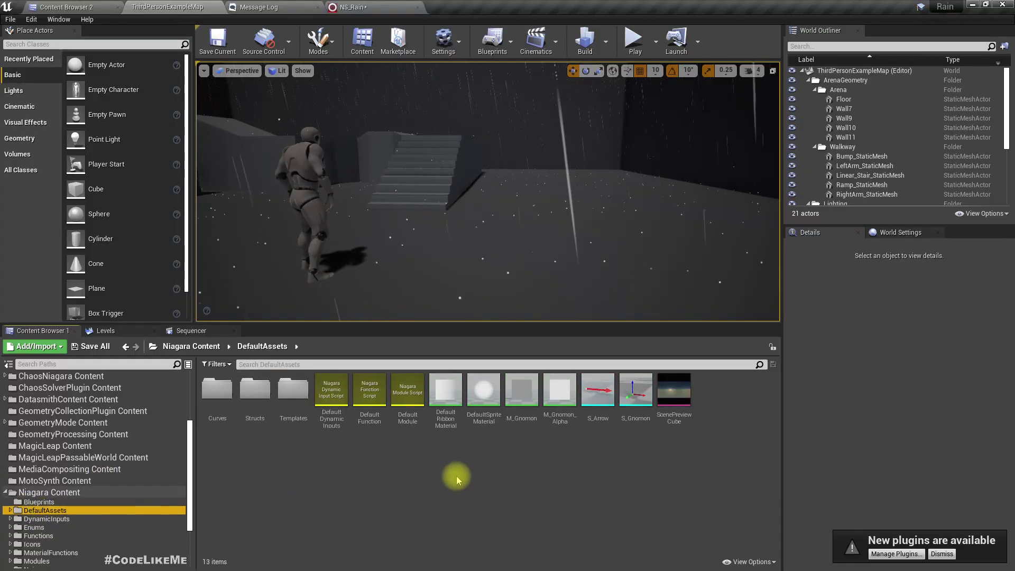
click(344, 6)
click(884, 177)
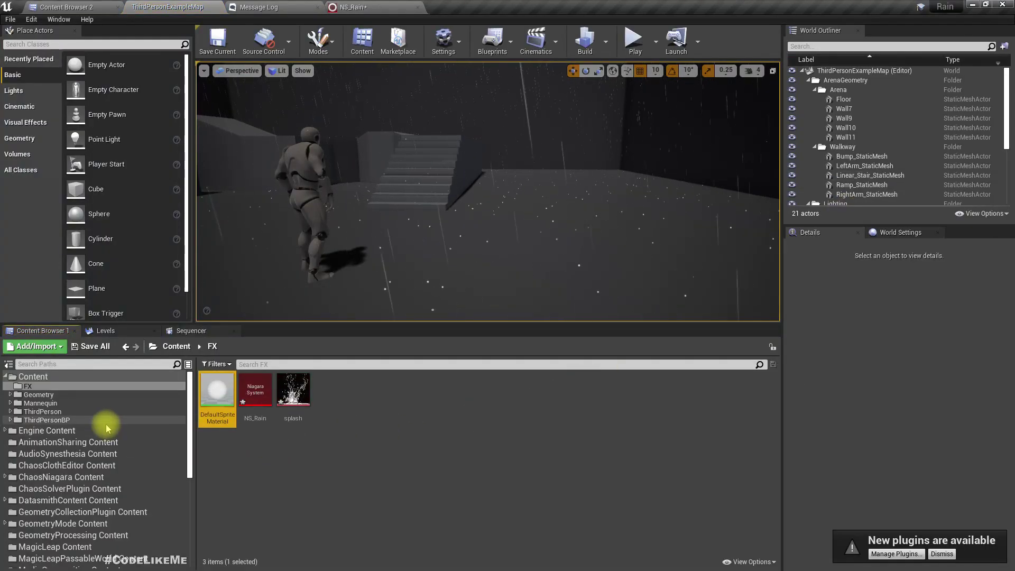
Step: Check Niagara's DefaultAssets folder for DefaultSpriteMaterial, and rename the copy in the project's FX folder to M_splash
scroll(106, 424, down, 5)
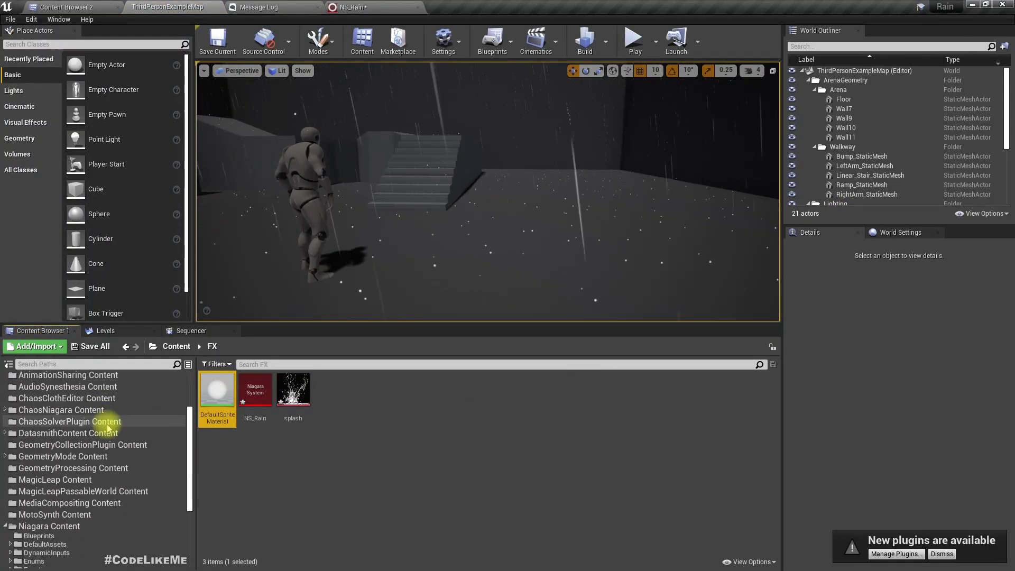
click(45, 544)
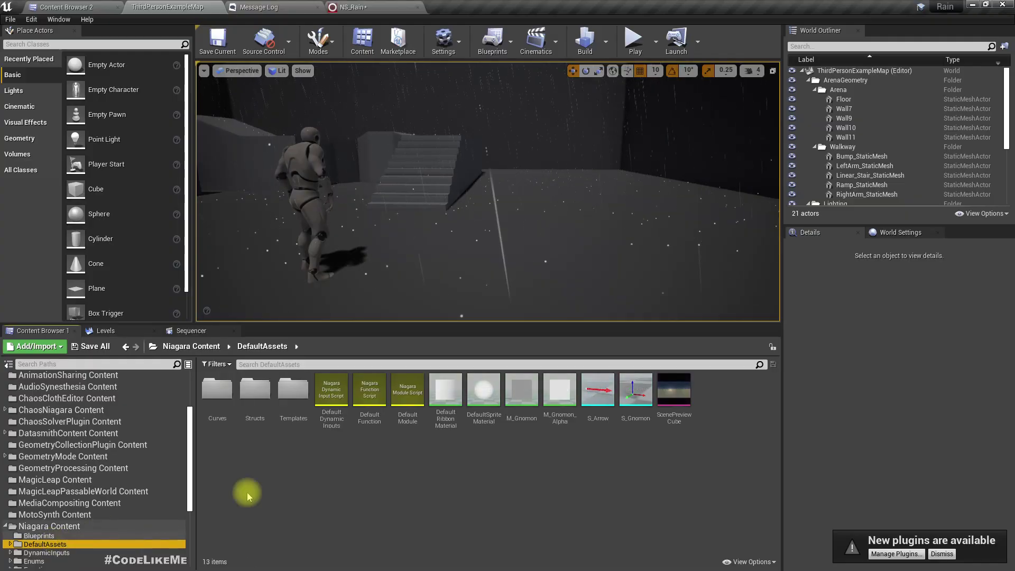
click(490, 401)
scroll(133, 443, up, 3)
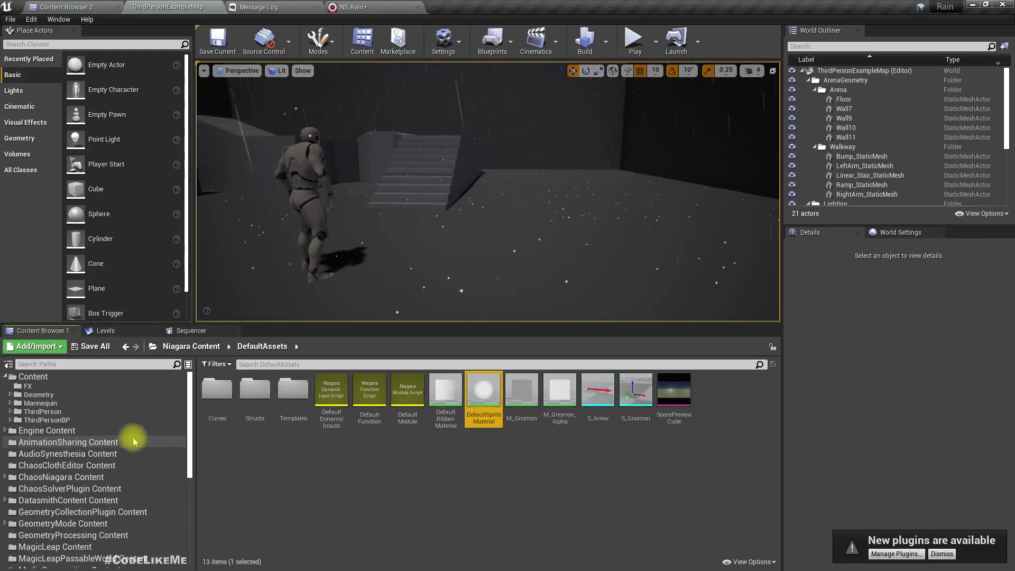
click(57, 387)
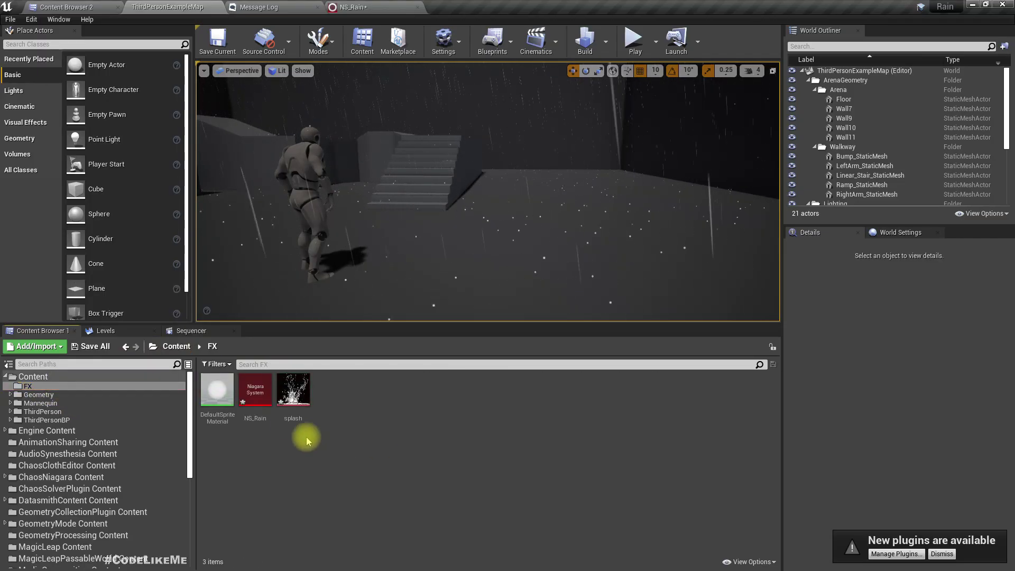
click(205, 392)
key(F2)
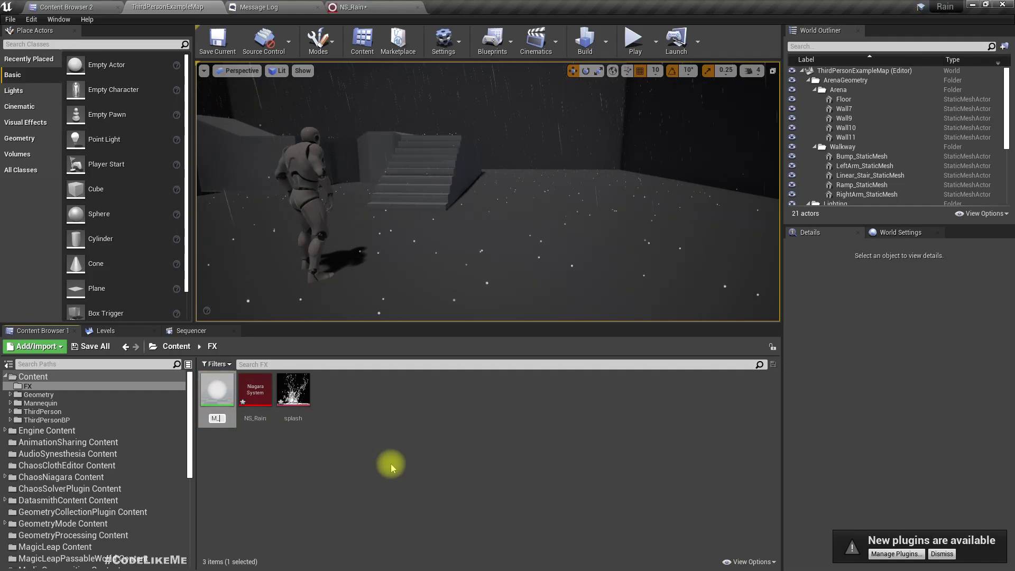
text(M_splash)
key(Return)
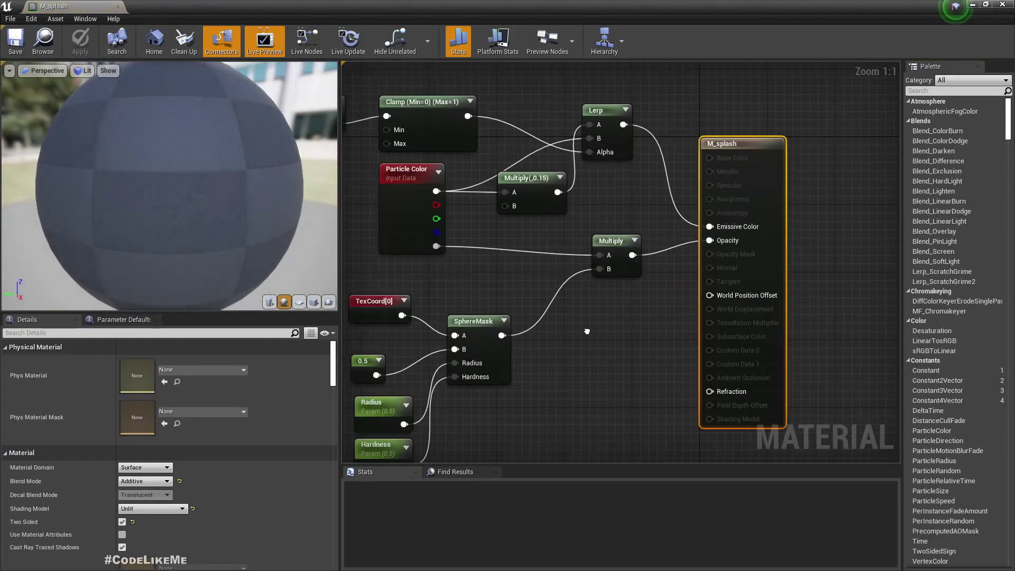
Step: Dock the M_splash material editor in the main window and add the splash texture to its graph as a Texture Sample
right_drag(587, 332, 762, 328)
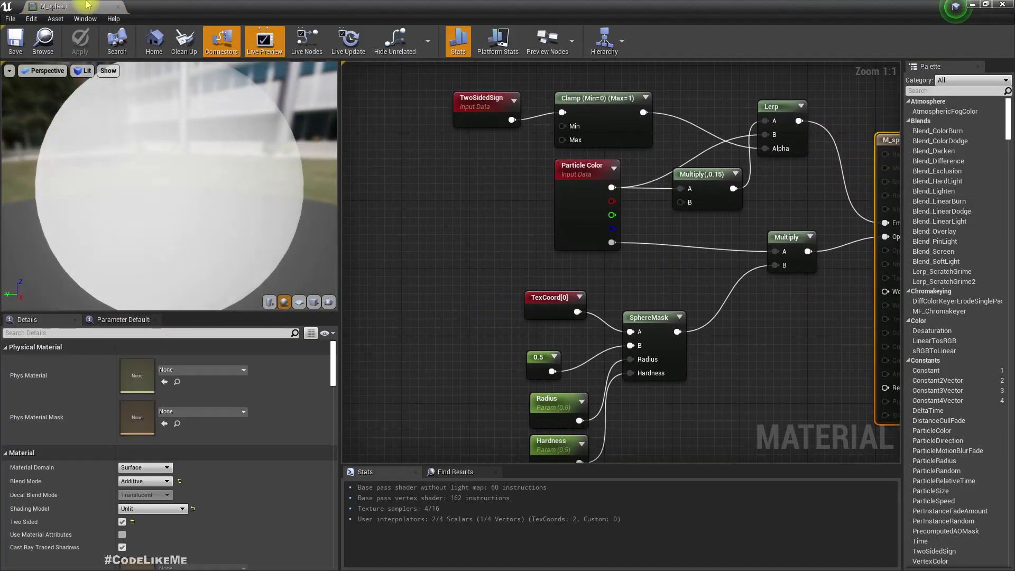
drag(85, 6, 478, 5)
click(173, 6)
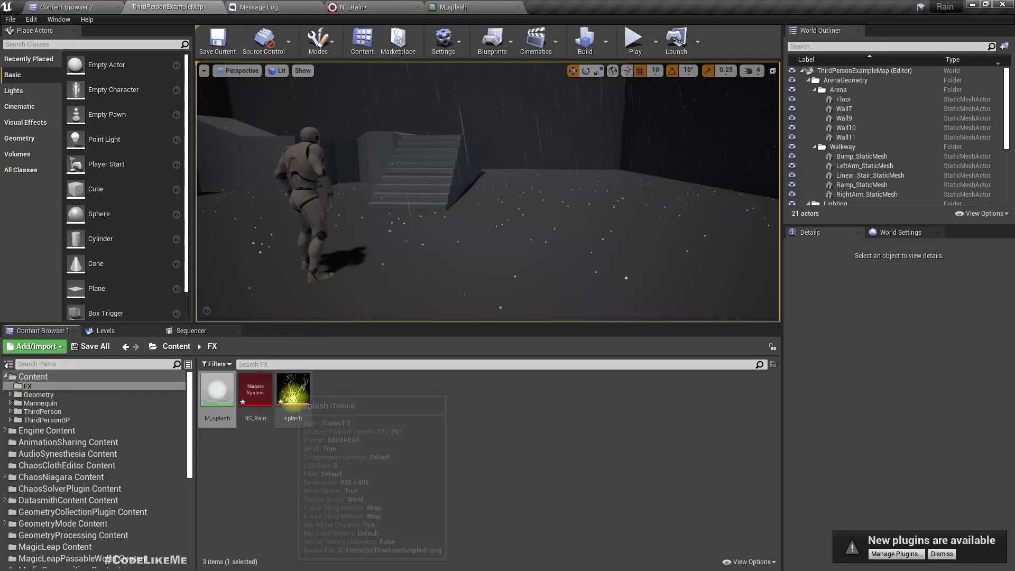
drag(294, 391, 416, 221)
right_drag(450, 373, 523, 372)
drag(539, 237, 444, 199)
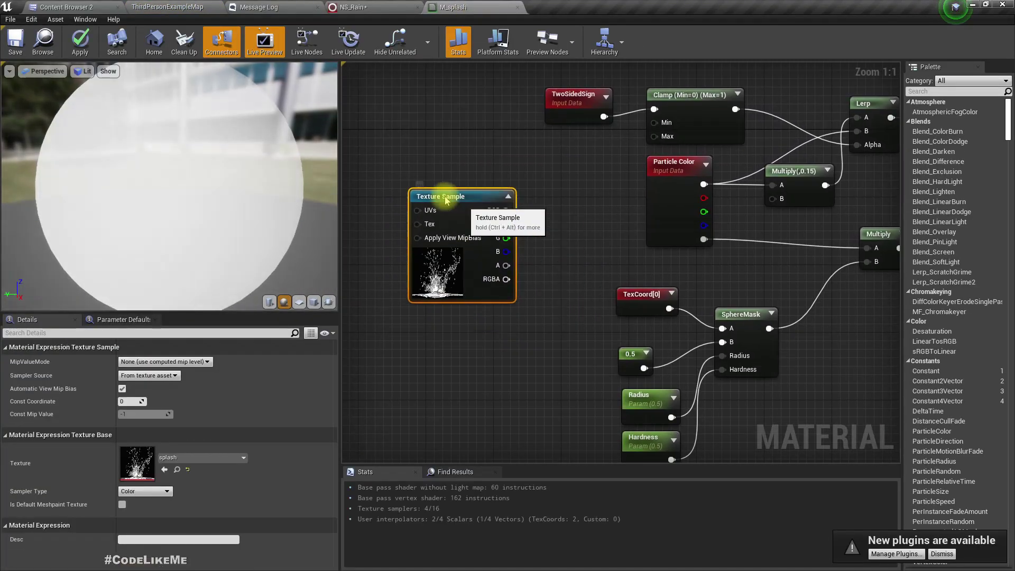
Step: Multiply the existing opacity result by the splash texture's alpha, feed the product into M_splash's Opacity, and apply the material
right_drag(519, 350, 374, 358)
scroll(698, 347, down, 3)
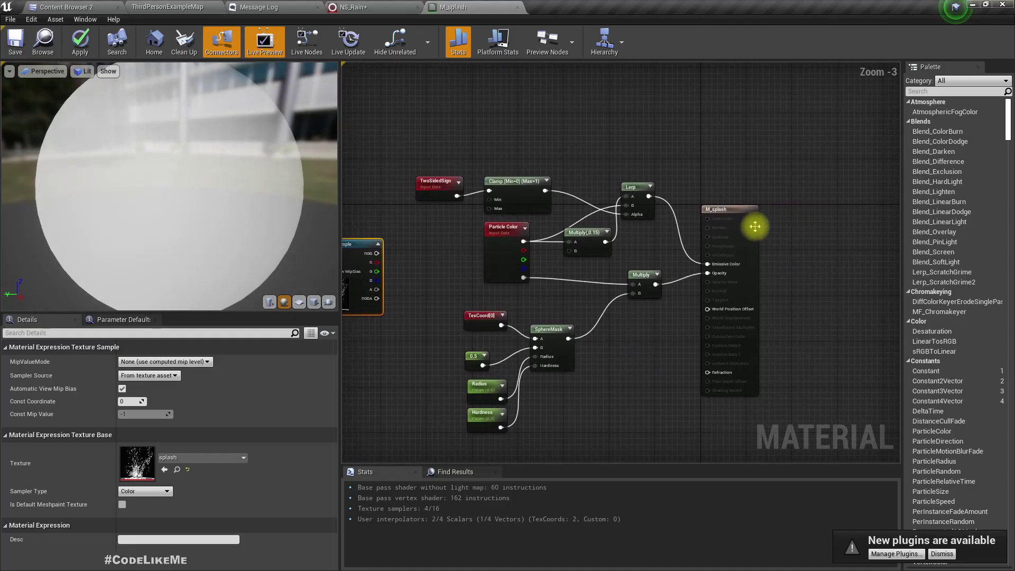
click(844, 239)
drag(656, 285, 704, 293)
text(multiply)
key(Return)
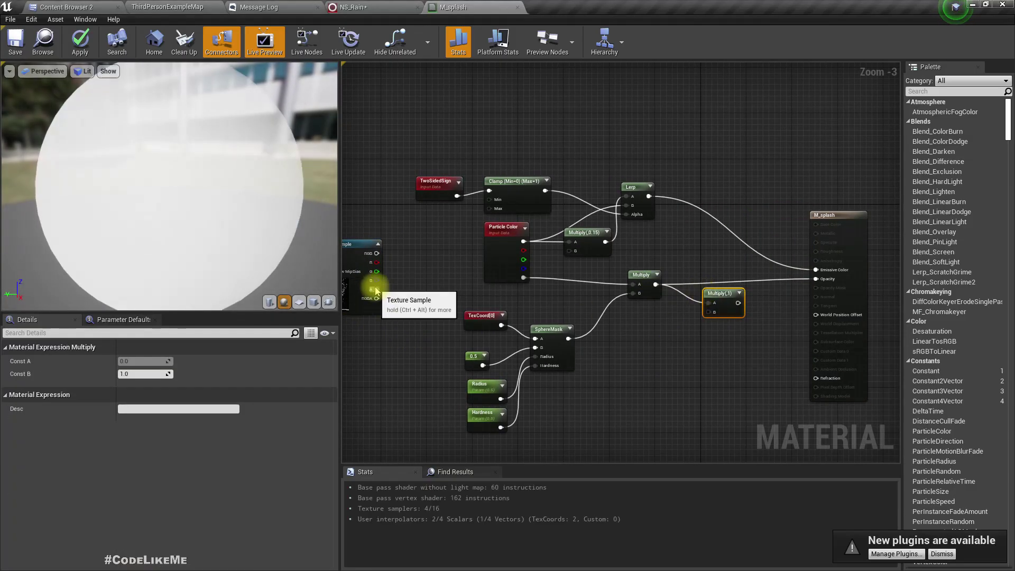
drag(376, 289, 815, 279)
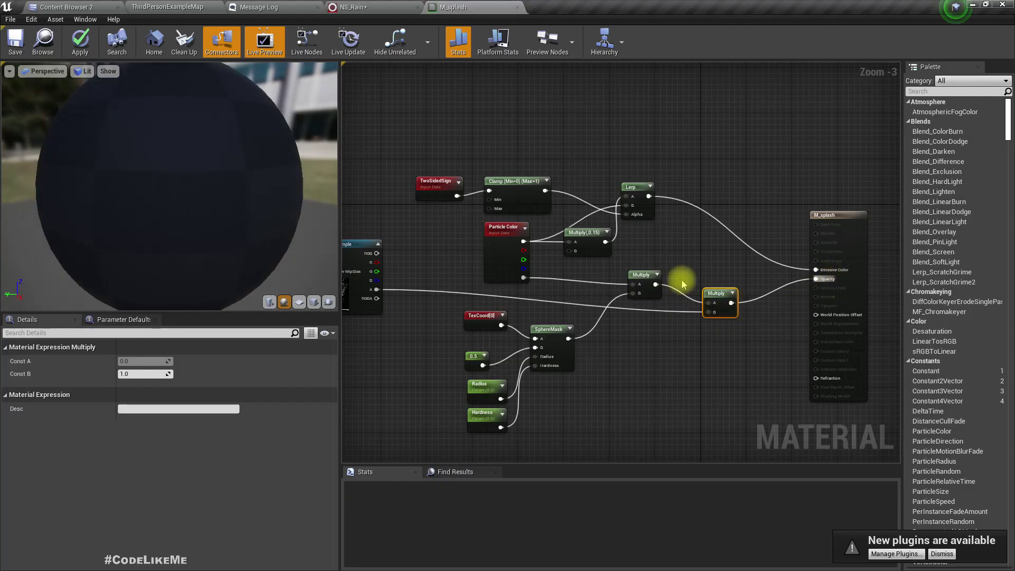
click(84, 46)
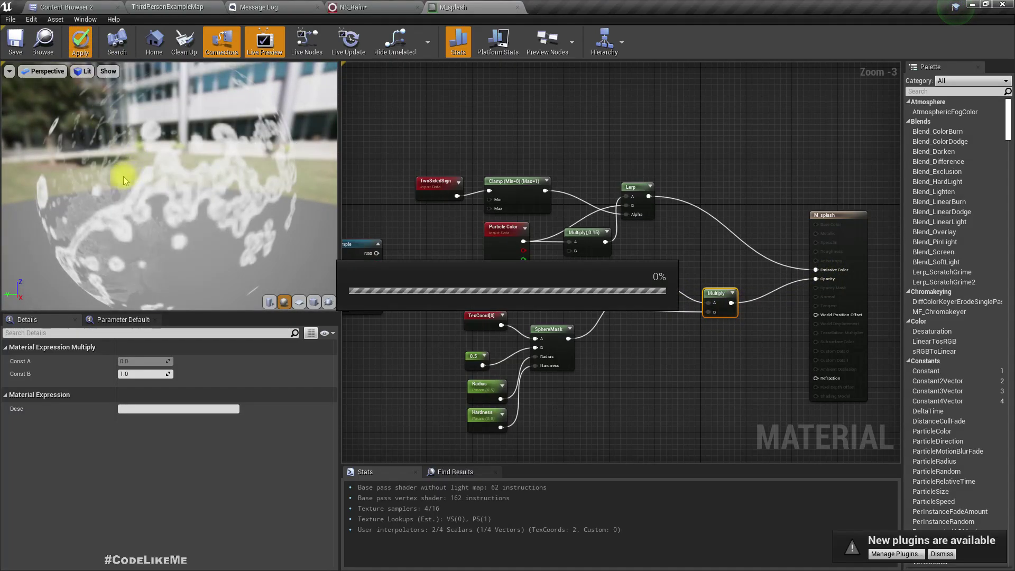
mouse_move(136, 186)
mouse_down()
mouse_move(296, 153)
mouse_move(119, 191)
mouse_up()
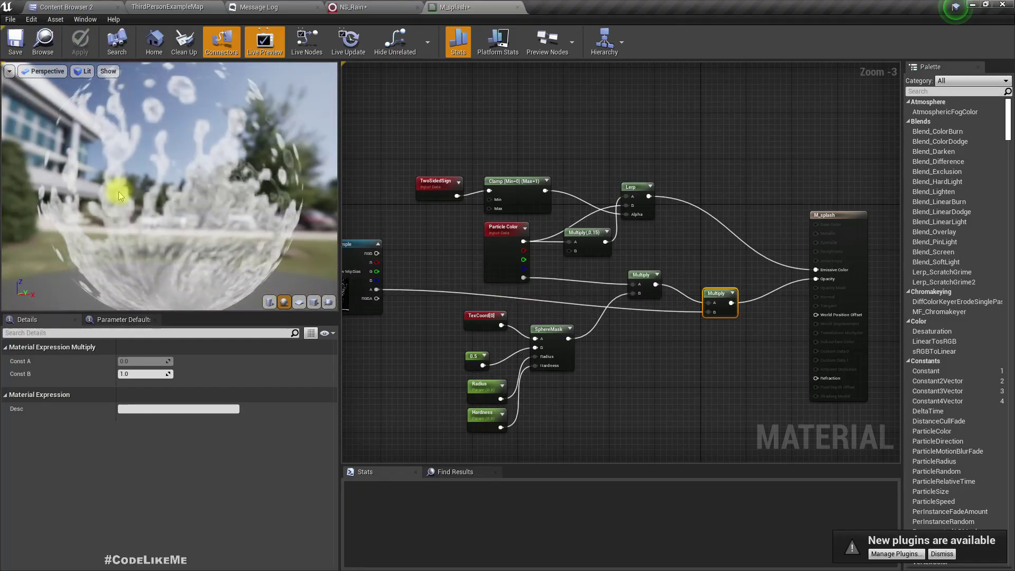
Step: Examine the rain and splashes around the character in the level, including full screen, and check the material on Rain_streak's sprite renderer
click(163, 4)
right_drag(480, 236, 544, 278)
click(465, 6)
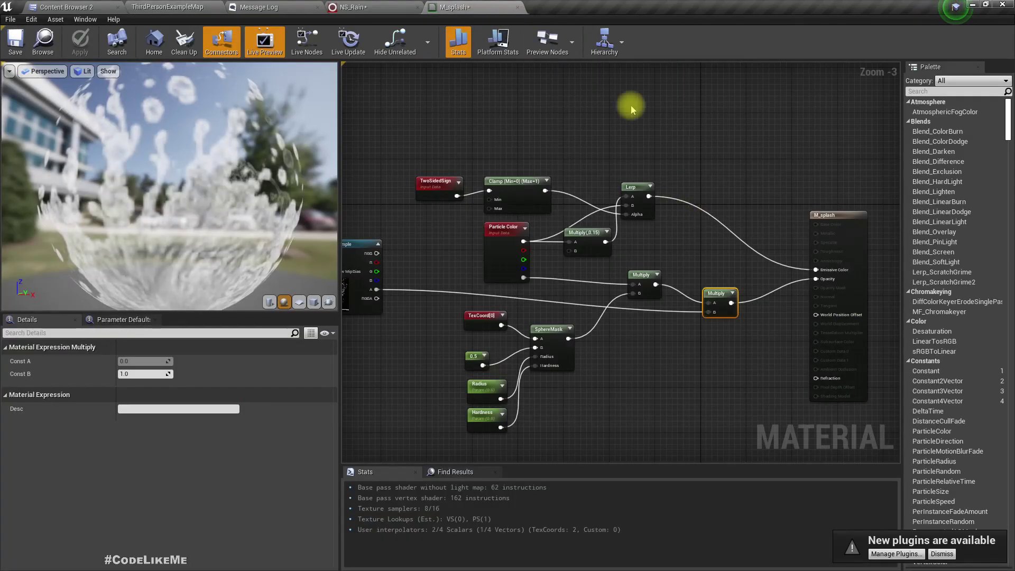
click(351, 7)
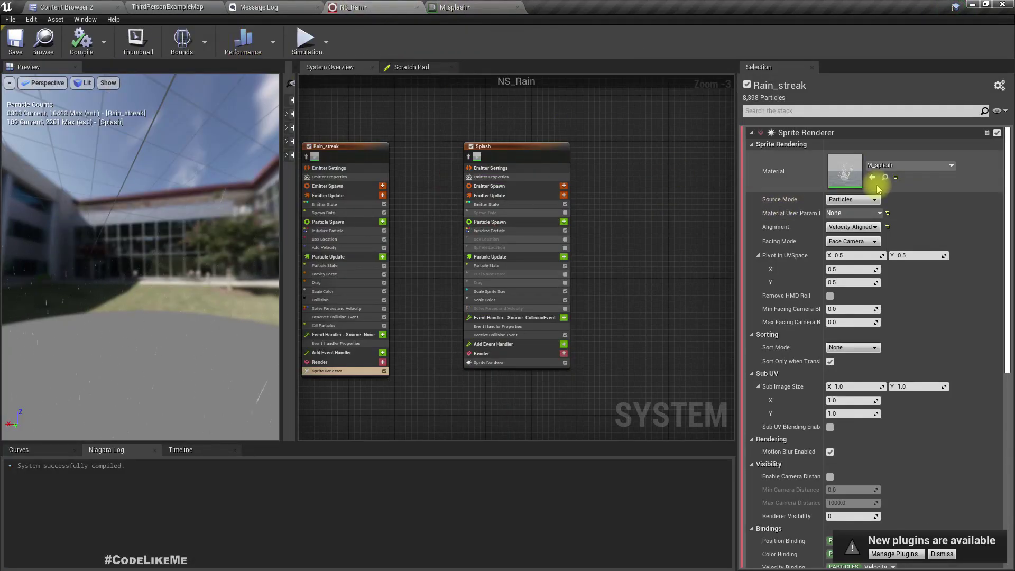
click(185, 6)
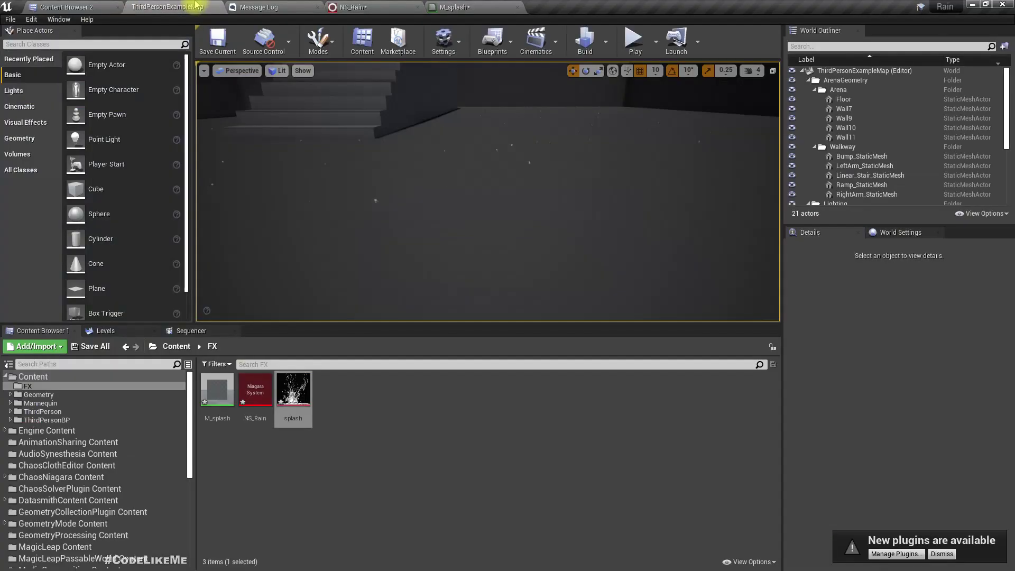
right_drag(487, 191, 447, 192)
key(s)
key(w)
right_drag(448, 261, 447, 261)
key(s)
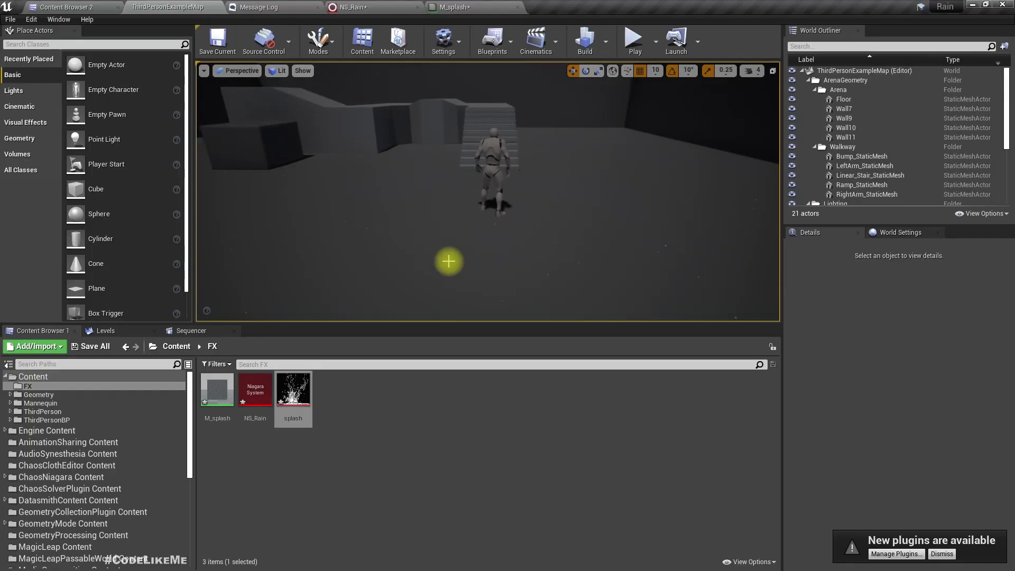
key(F11)
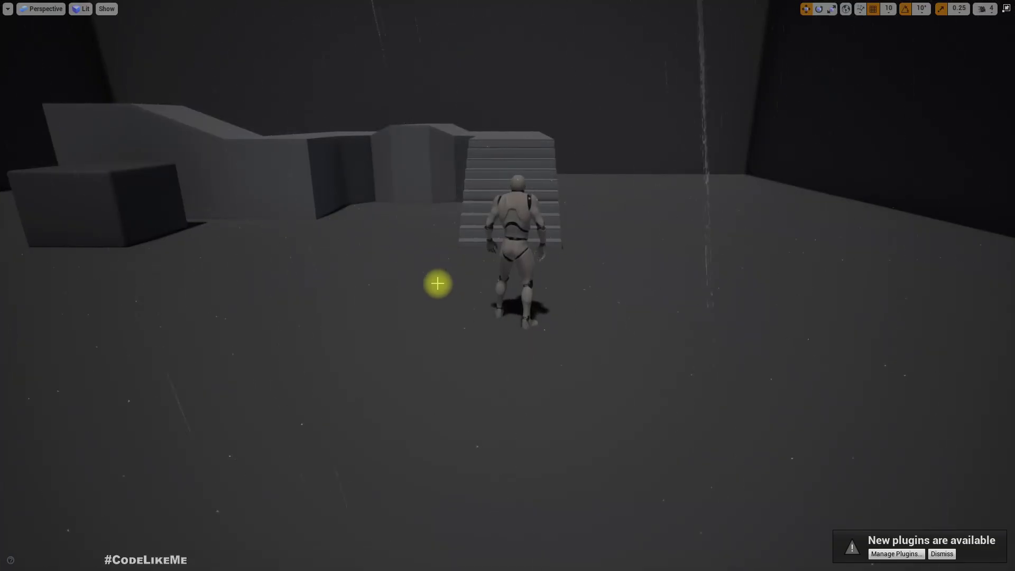
key(d)
mouse_move(449, 302)
right_down()
mouse_move(452, 277)
mouse_move(438, 291)
right_up()
key(q)
key(F11)
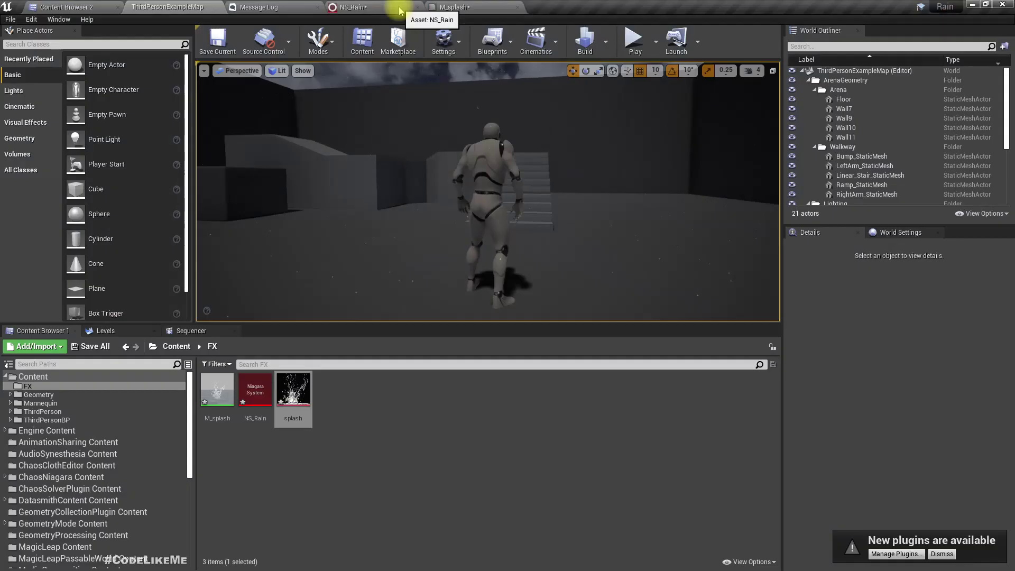
Step: Assign DefaultSpriteMaterial to the Rain_streak emitter's sprite renderer and inspect the rain in the level
click(375, 5)
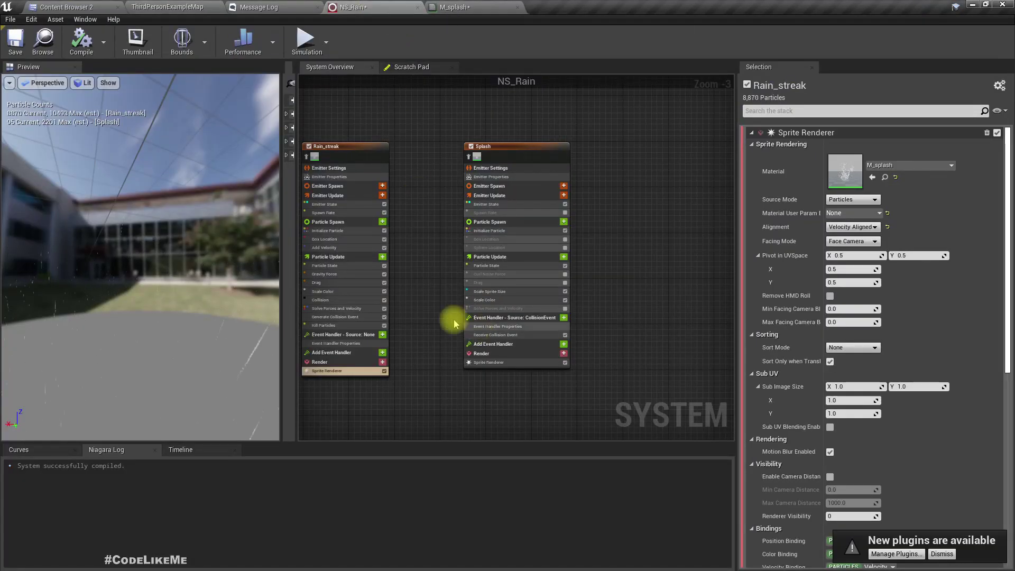
right_drag(438, 398, 512, 377)
click(439, 358)
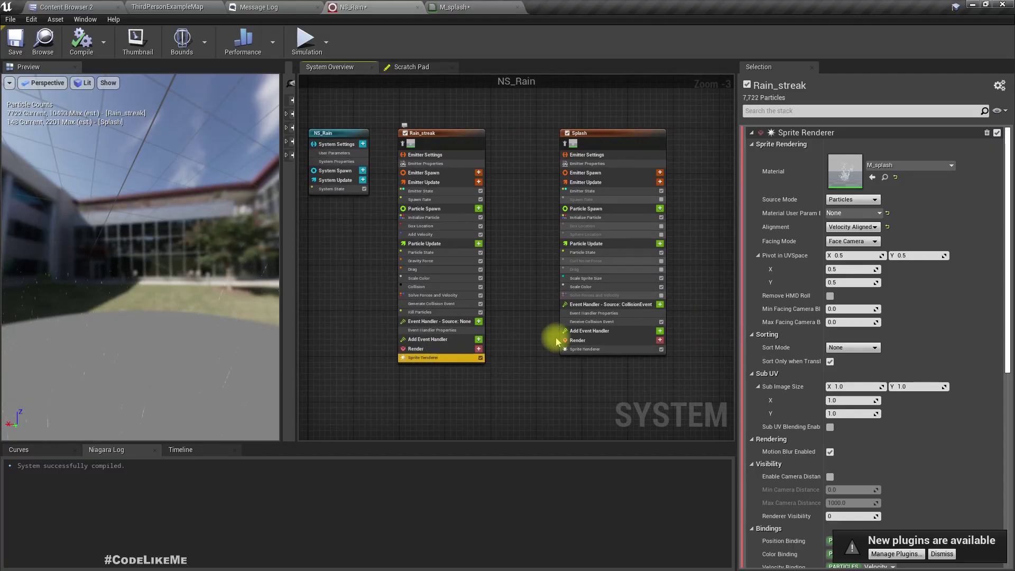
click(884, 167)
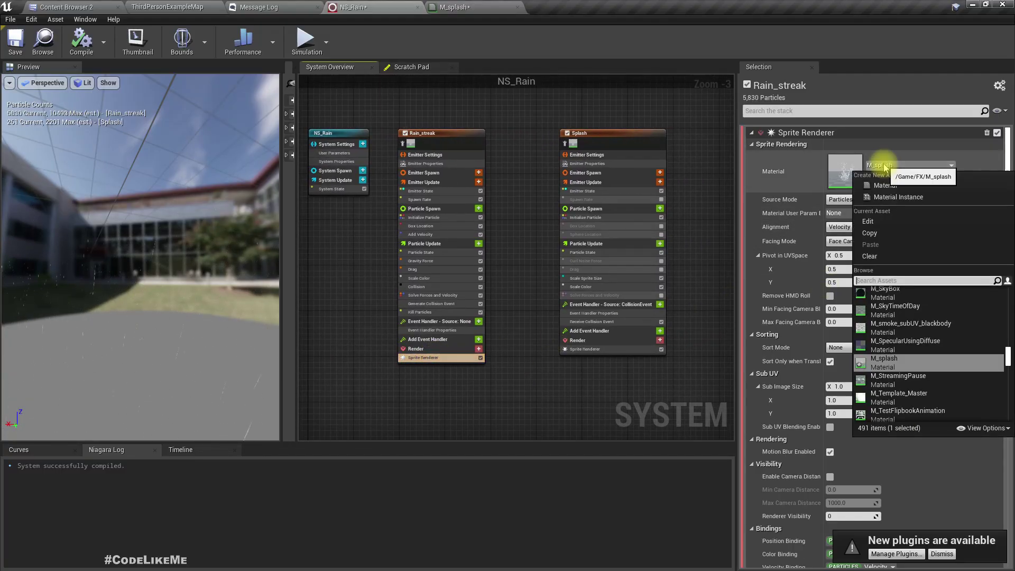
text(default)
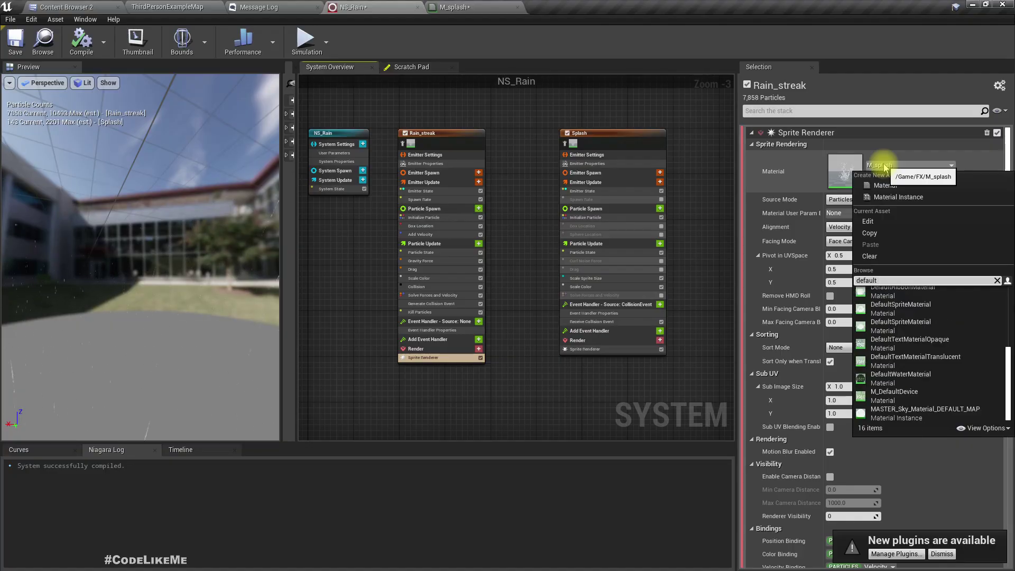
text( spri)
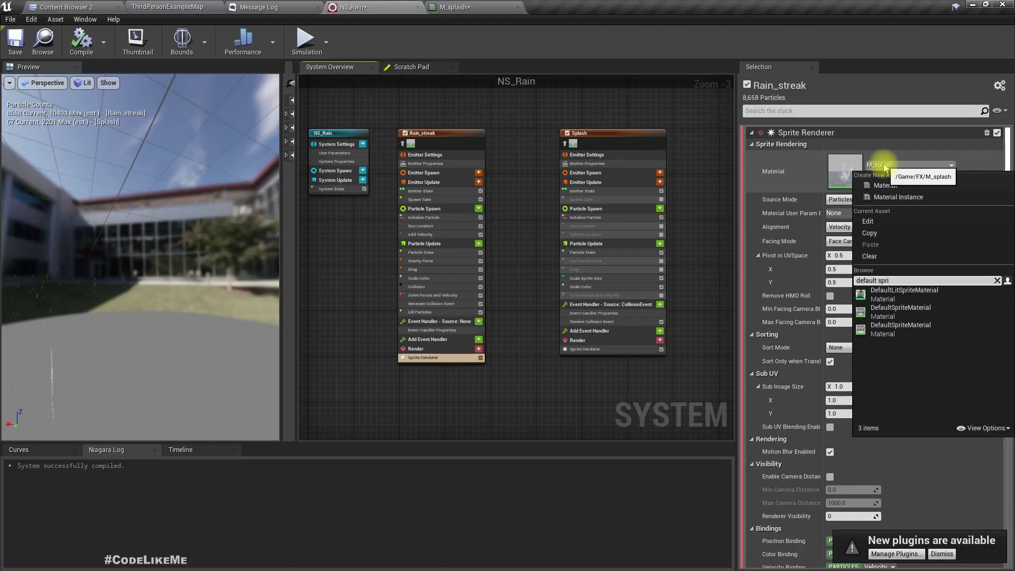
click(889, 311)
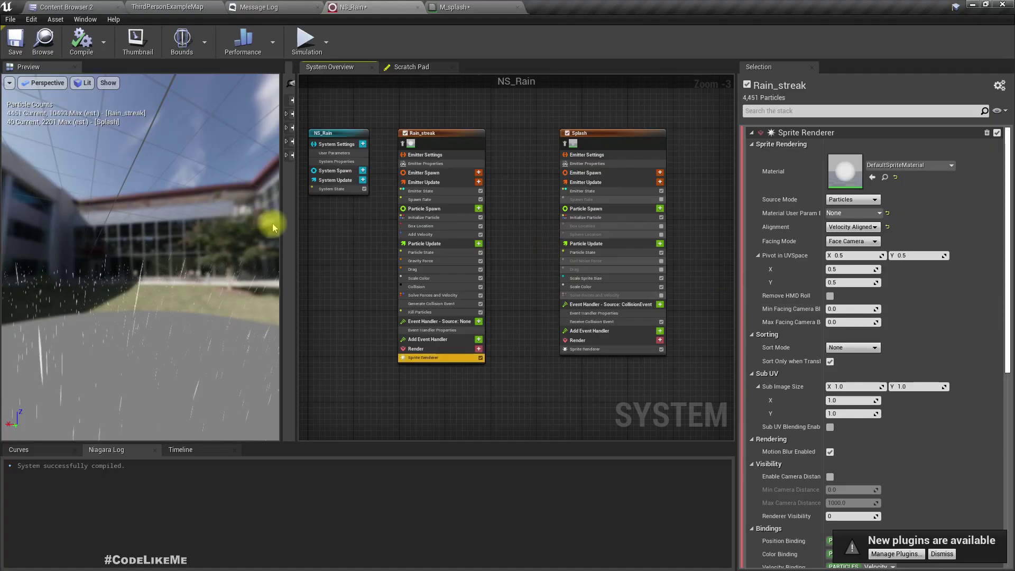
click(164, 7)
key(s)
right_drag(343, 262, 343, 296)
key(w)
right_drag(344, 258, 345, 236)
Step: Set the sprite size mode in Splash's Initialize Particle module to Uniform and inspect the splashes in the level
click(353, 6)
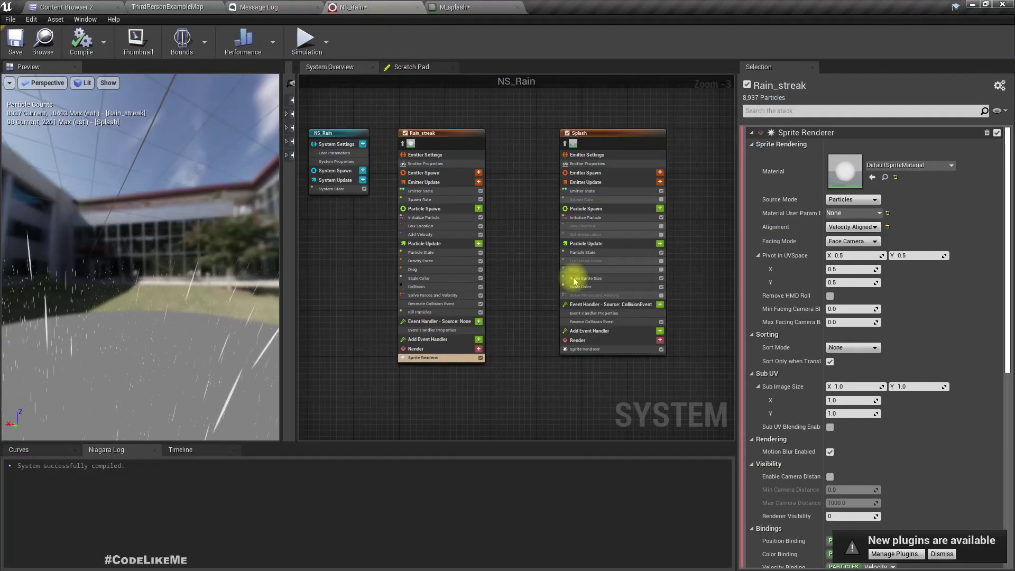
click(634, 219)
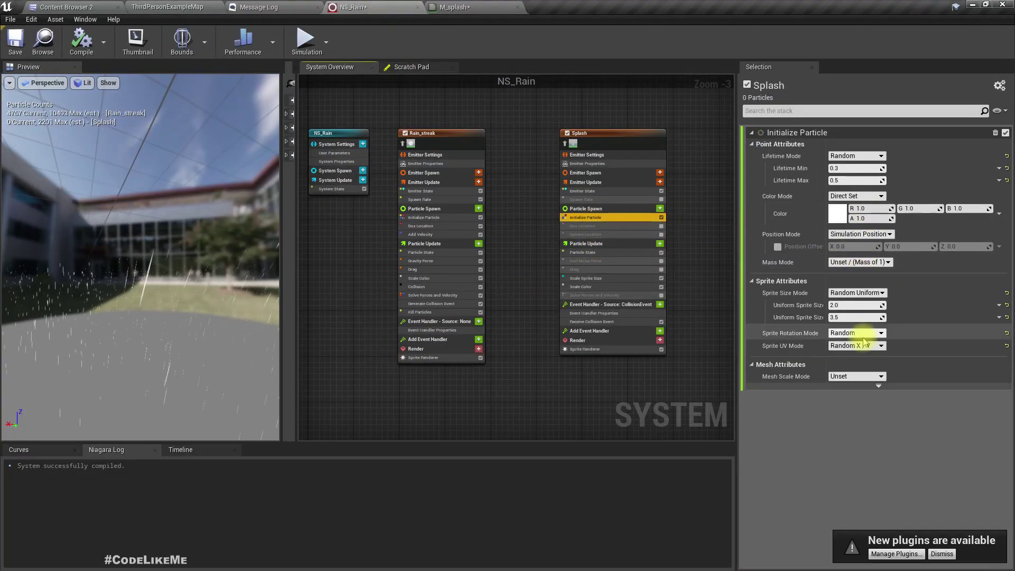
click(854, 293)
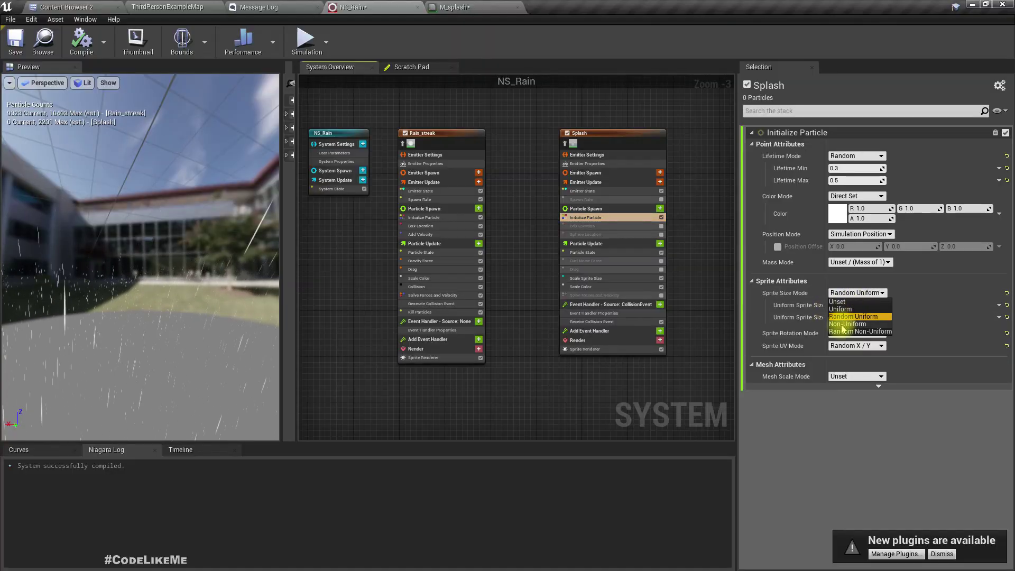
click(841, 309)
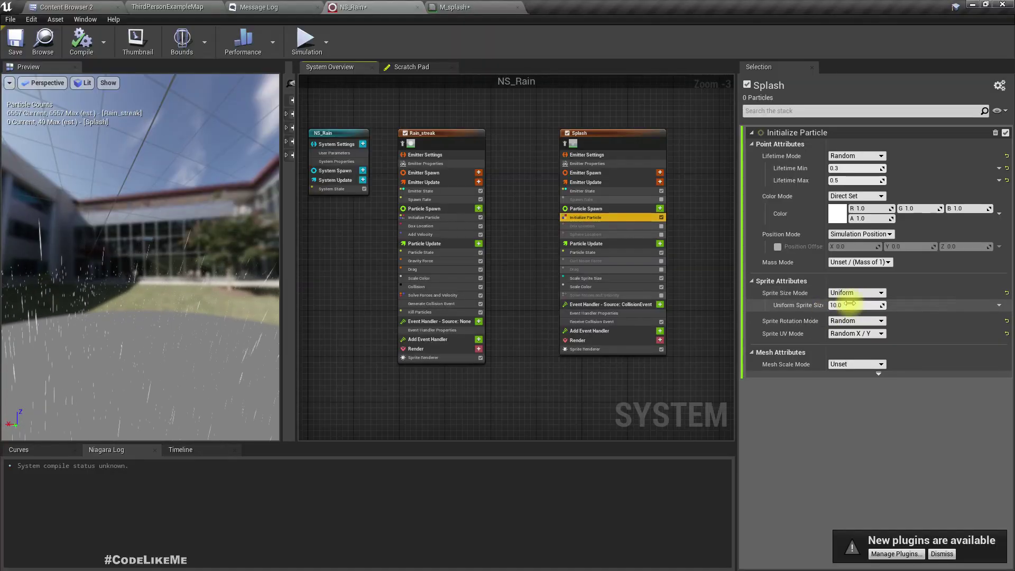
click(855, 305)
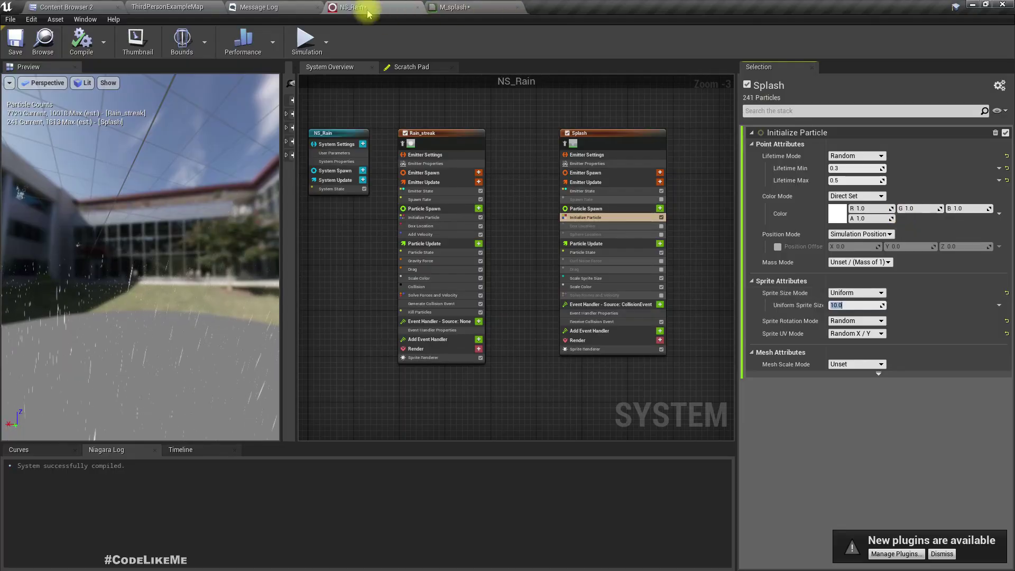
click(169, 6)
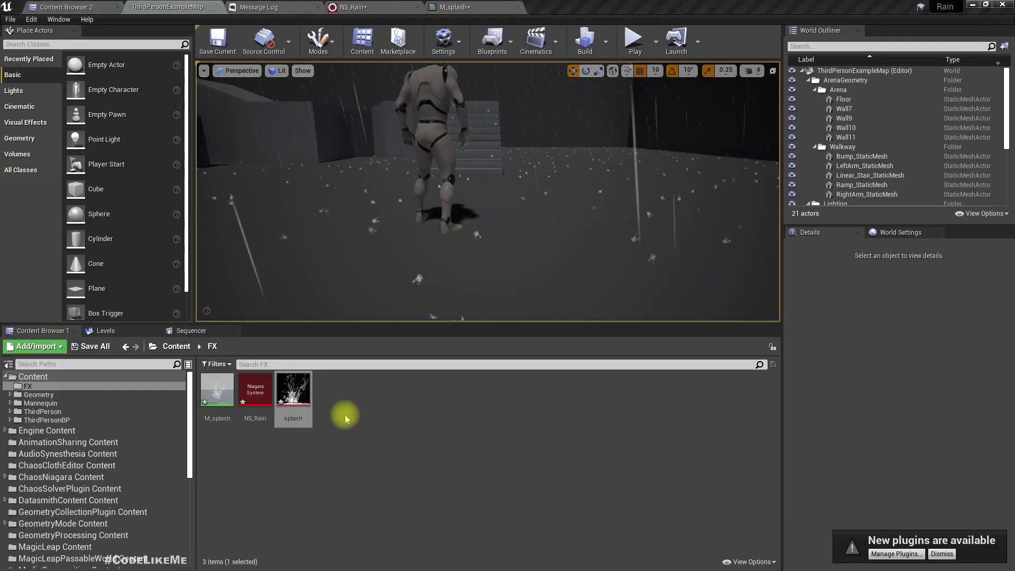
right_drag(403, 253, 417, 259)
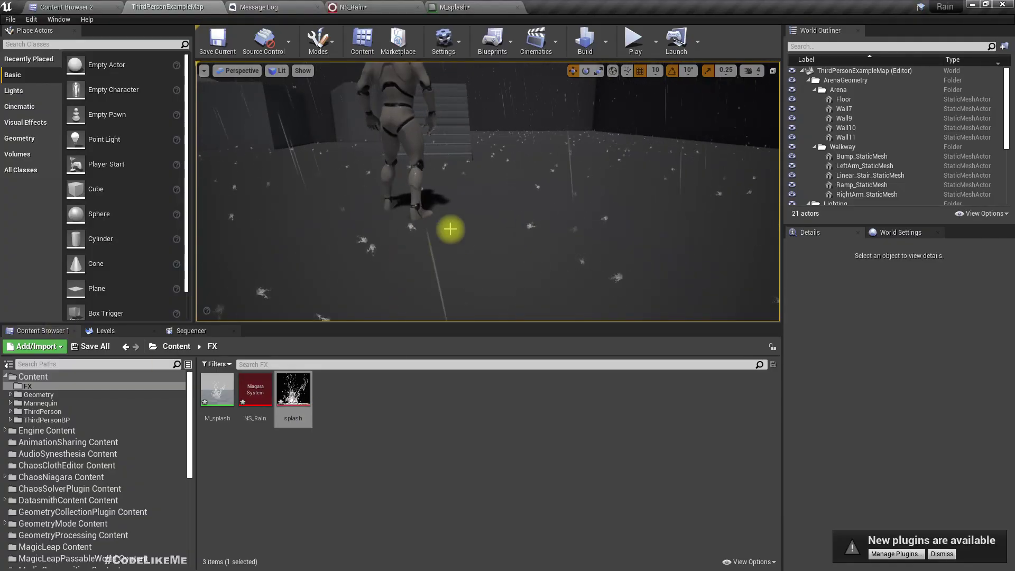
Step: Set the sprite UV mode in Splash's Initialize Particle module to Unset
click(384, 5)
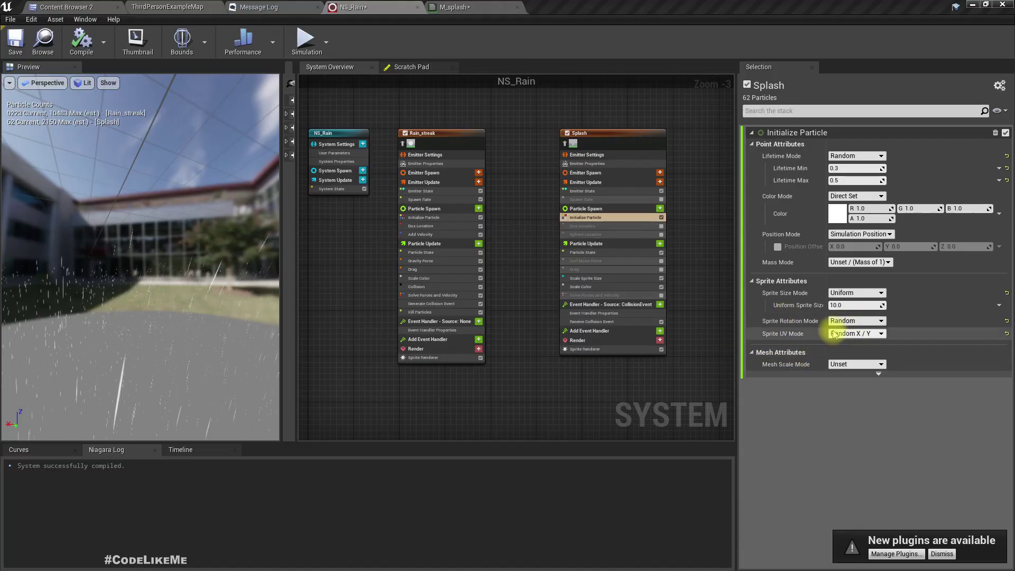
click(851, 334)
click(847, 343)
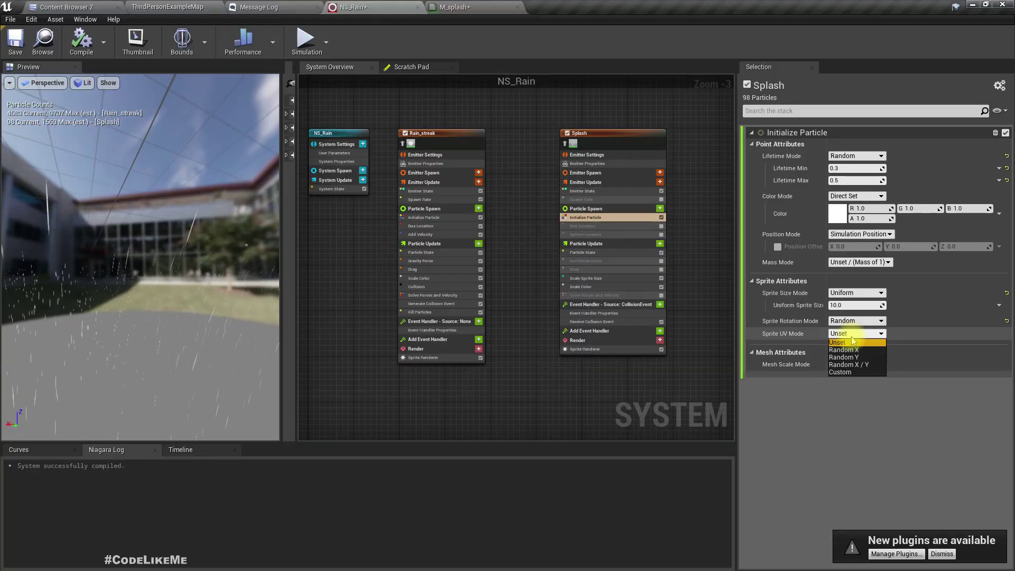
Step: Set the sprite UV mode in Splash's Initialize Particle module to Custom and check the splashes in the level
click(848, 376)
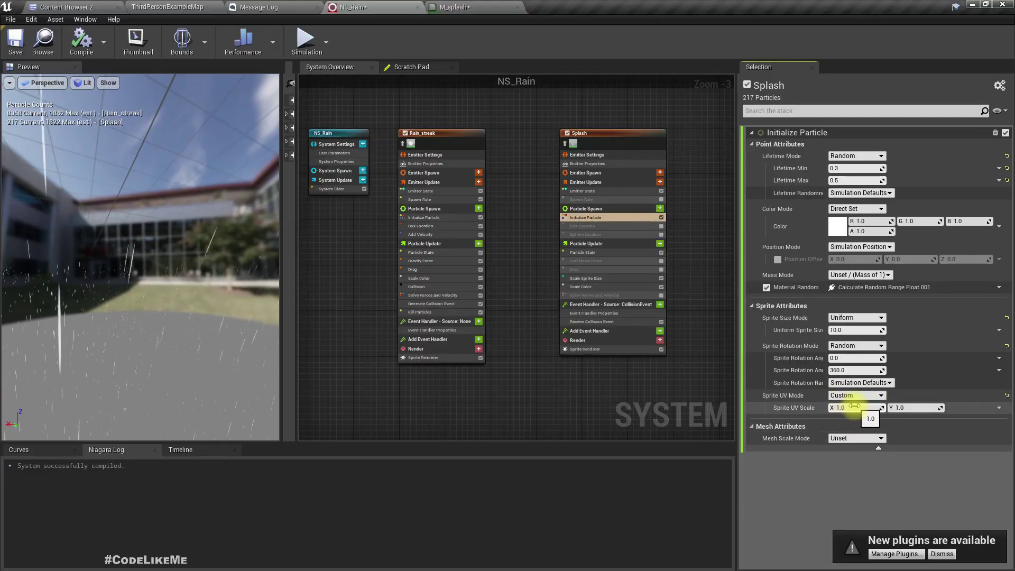
click(855, 406)
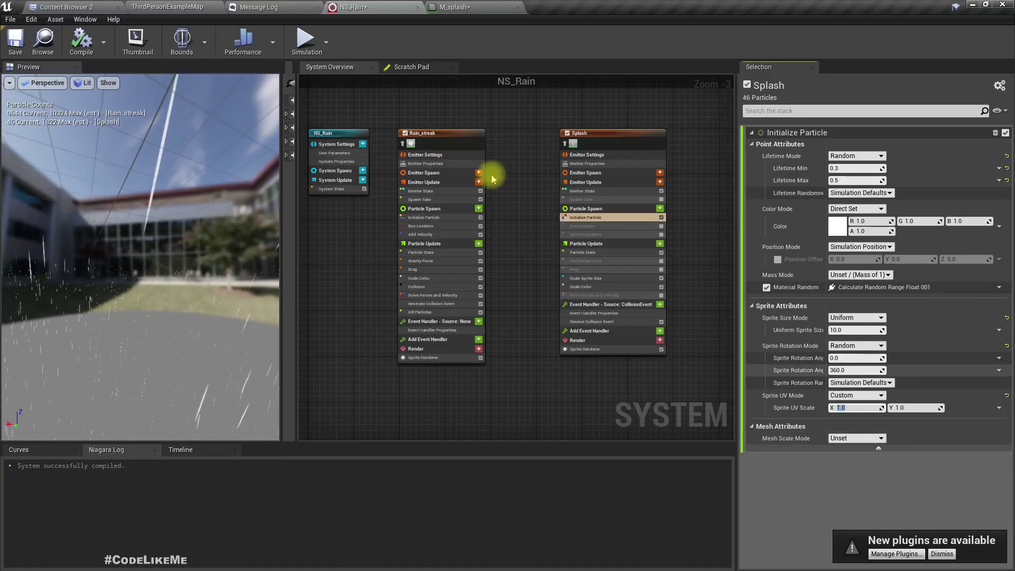
click(188, 6)
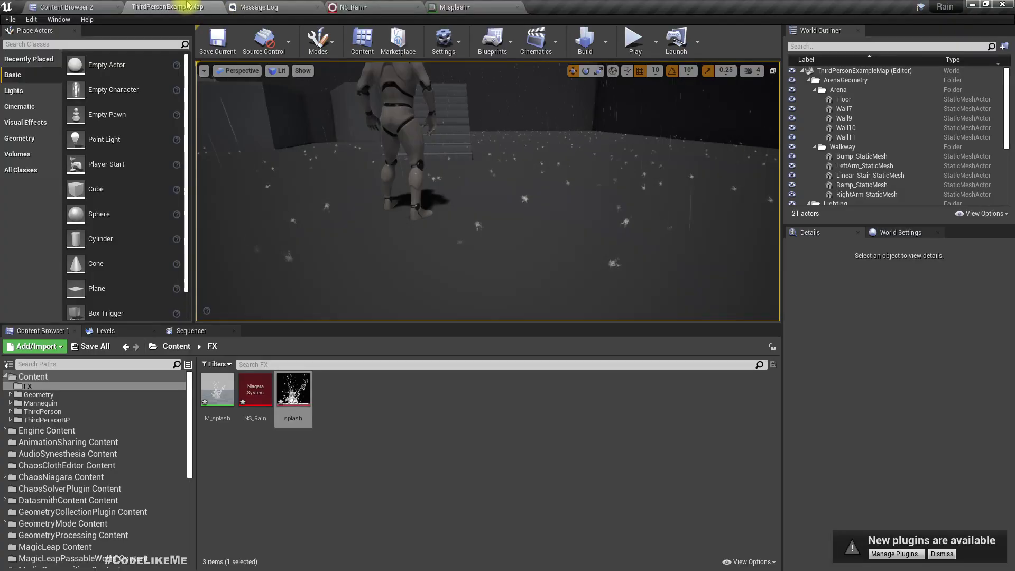
click(473, 7)
click(378, 9)
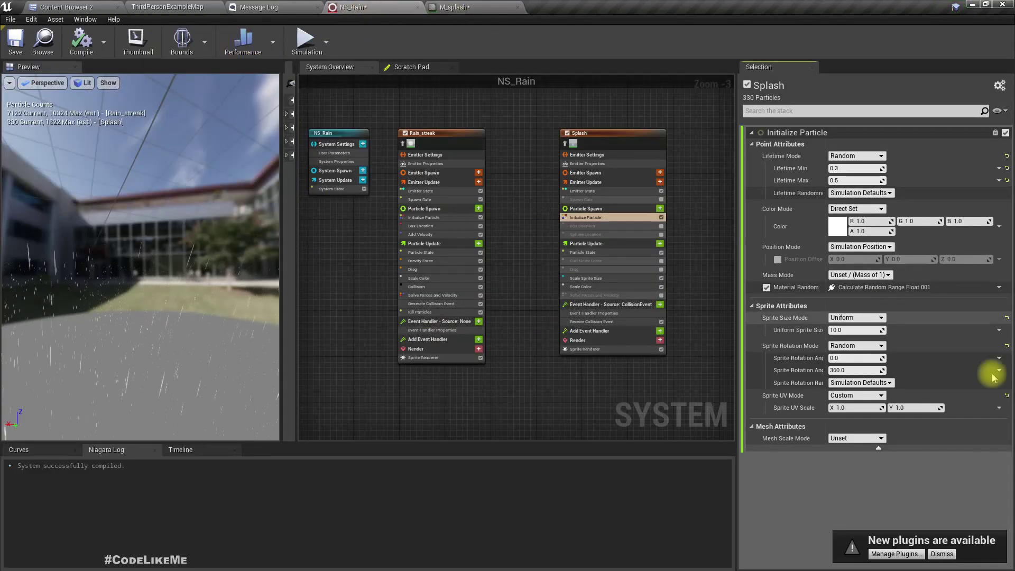
Step: Set Splash's sprite rotation mode to Unset and inspect the splashes in the level up close and from farther away
click(843, 346)
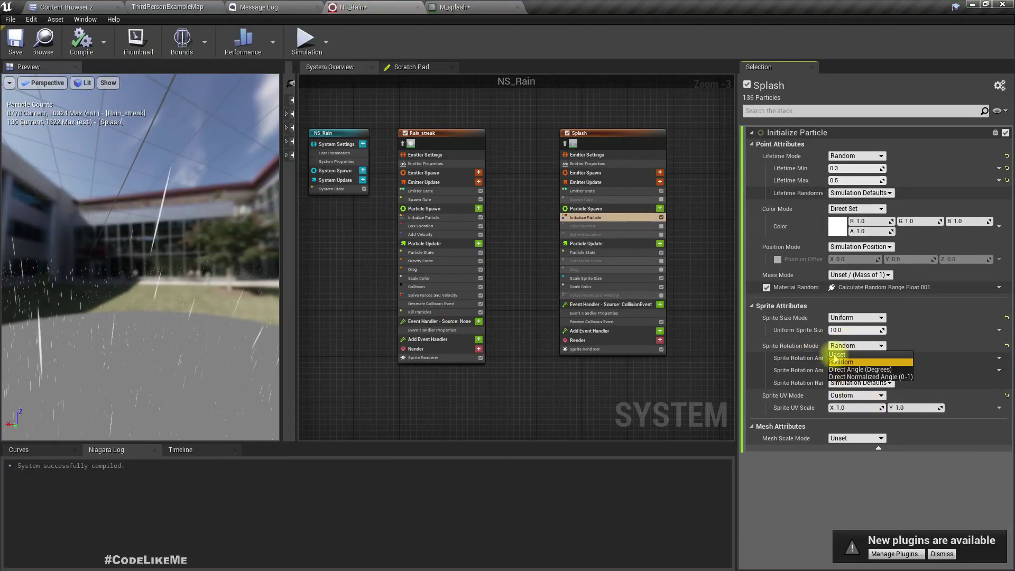
click(843, 355)
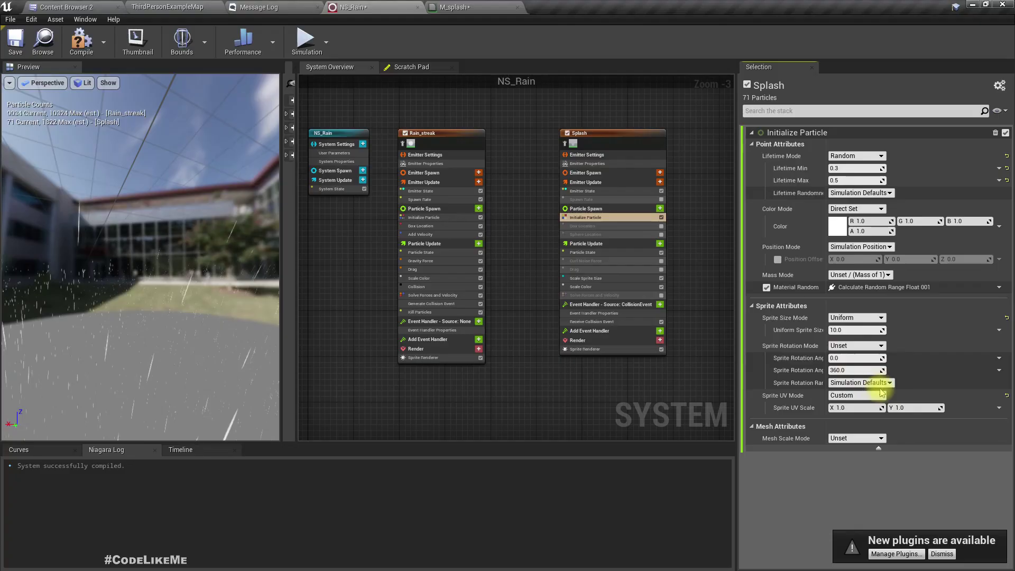
click(170, 6)
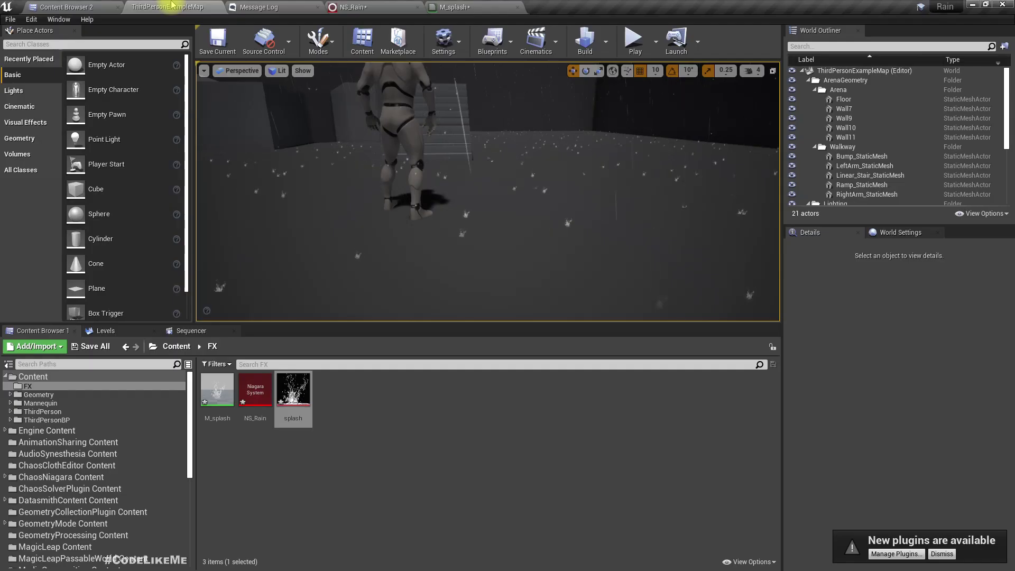
scroll(612, 250, up, 6)
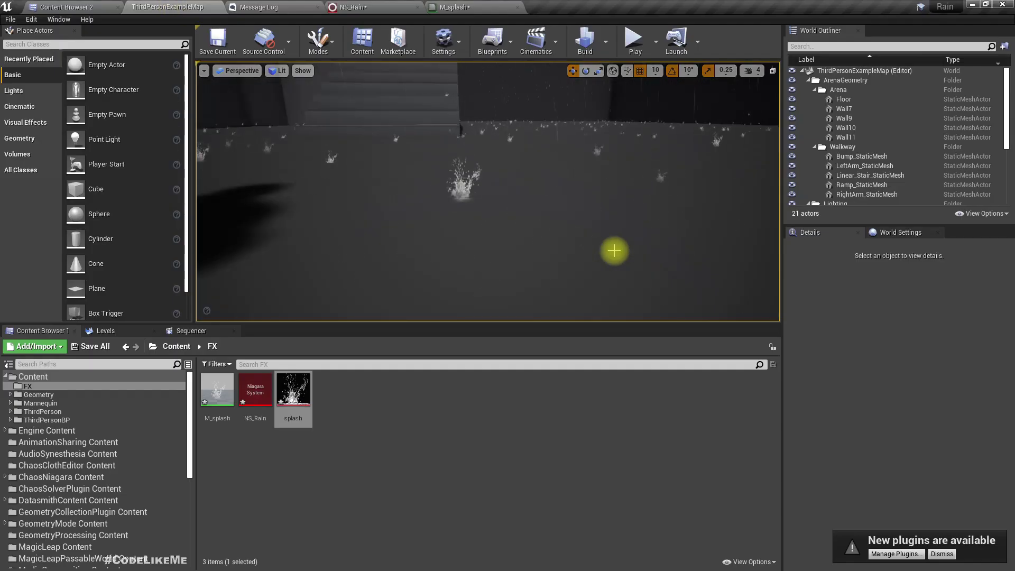
scroll(602, 240, down, 6)
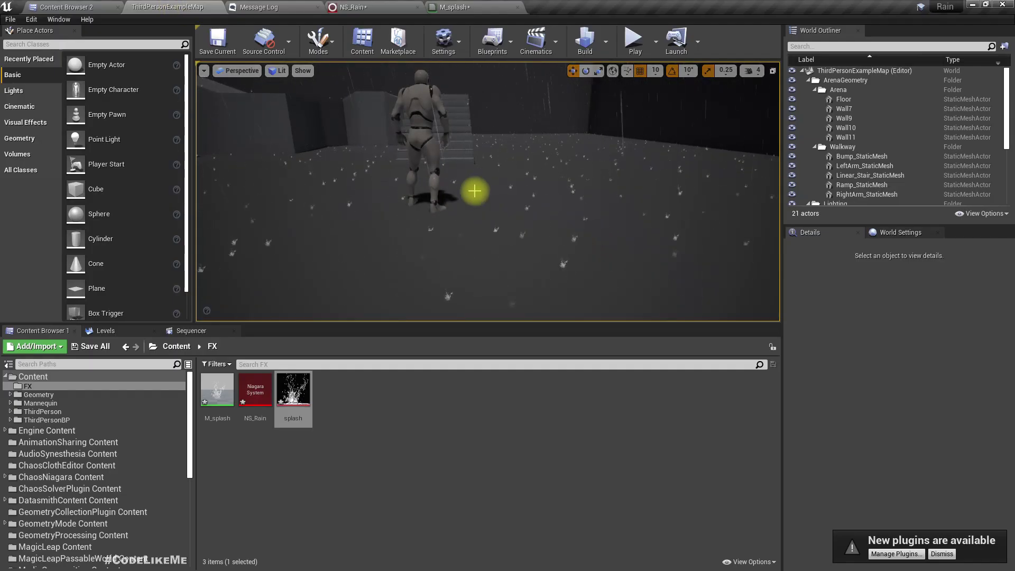
Step: Set Splash's sprite size mode to Random Uniform with a minimum size of 1.0 and inspect the splashes near the character
click(396, 7)
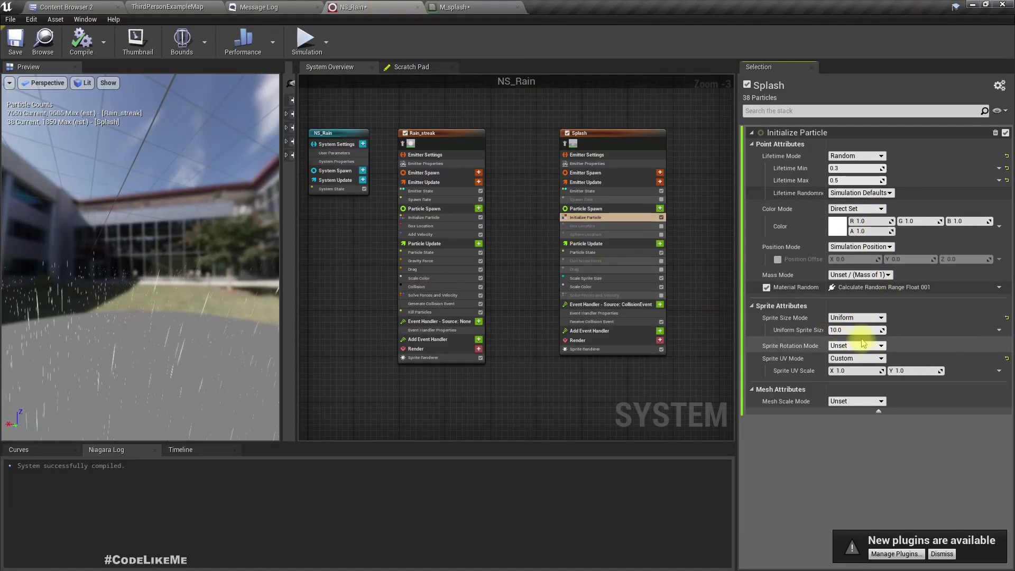
click(849, 318)
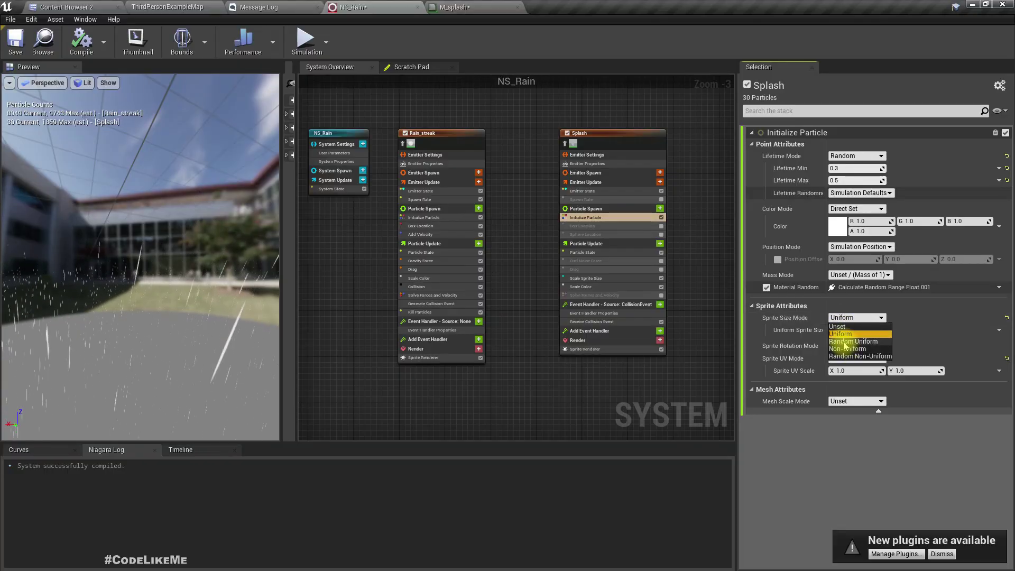
click(846, 341)
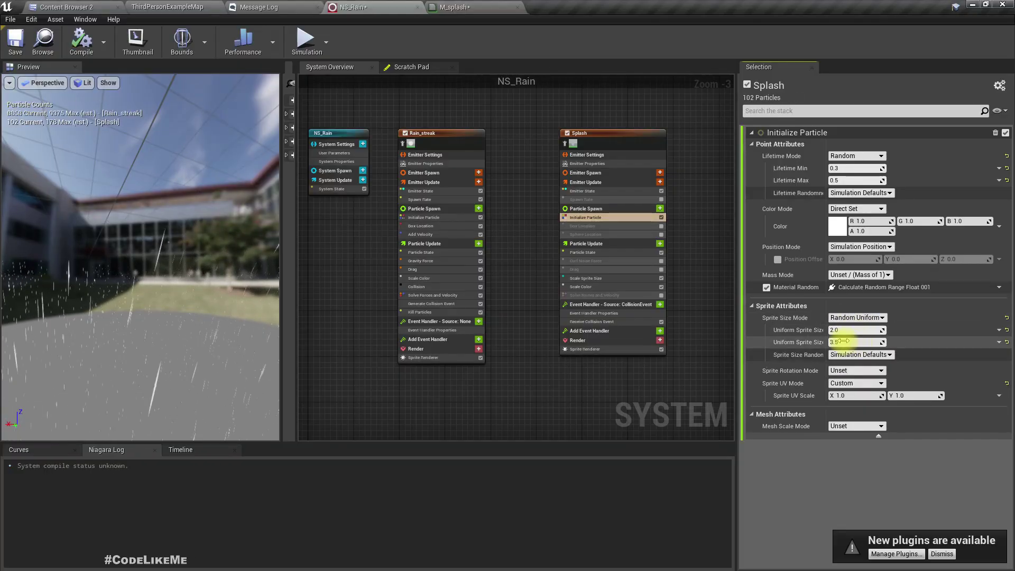
drag(826, 328, 861, 330)
click(880, 331)
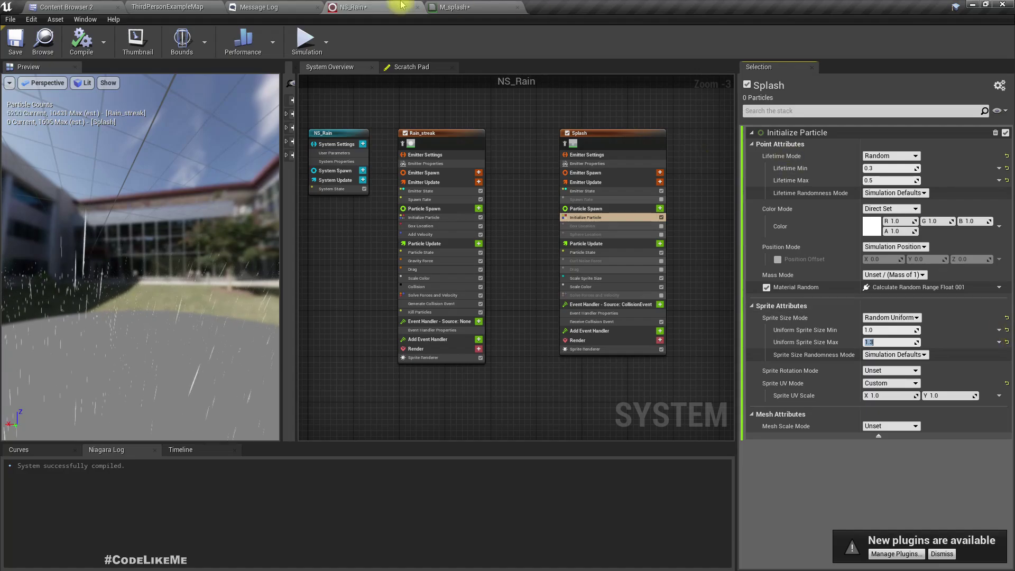
click(191, 6)
right_drag(599, 218, 599, 238)
key(w)
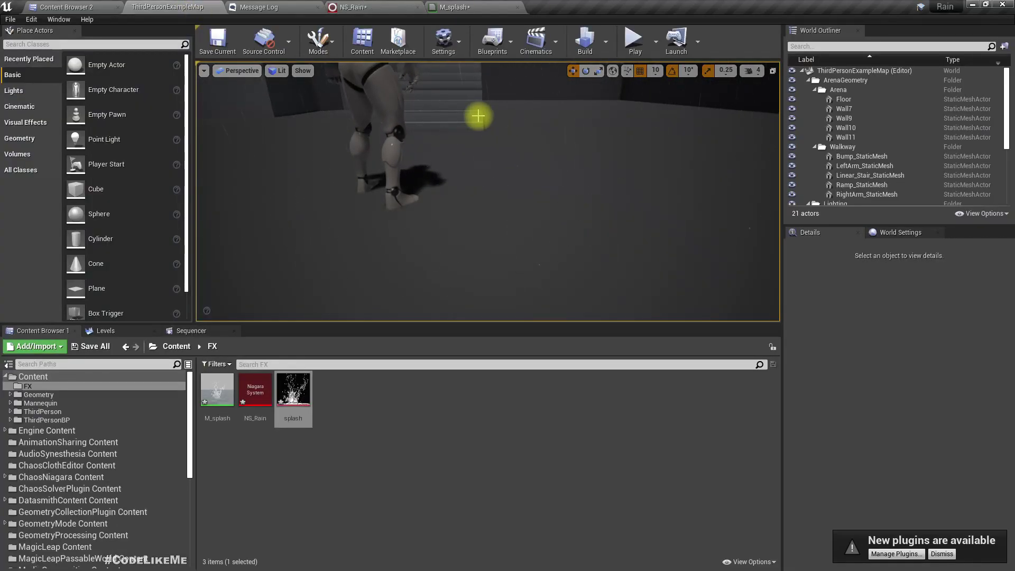
Step: Set Splash's uniform sprite size minimum to 8.0 and maximum to 10.0 and check the splashes in the level
click(374, 7)
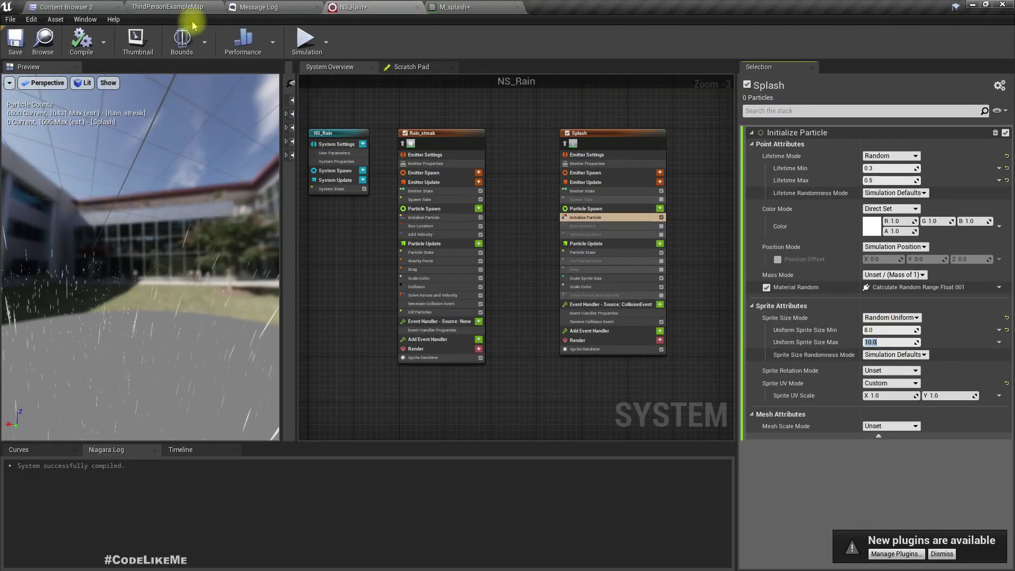
click(174, 7)
right_drag(513, 245, 524, 244)
key(s)
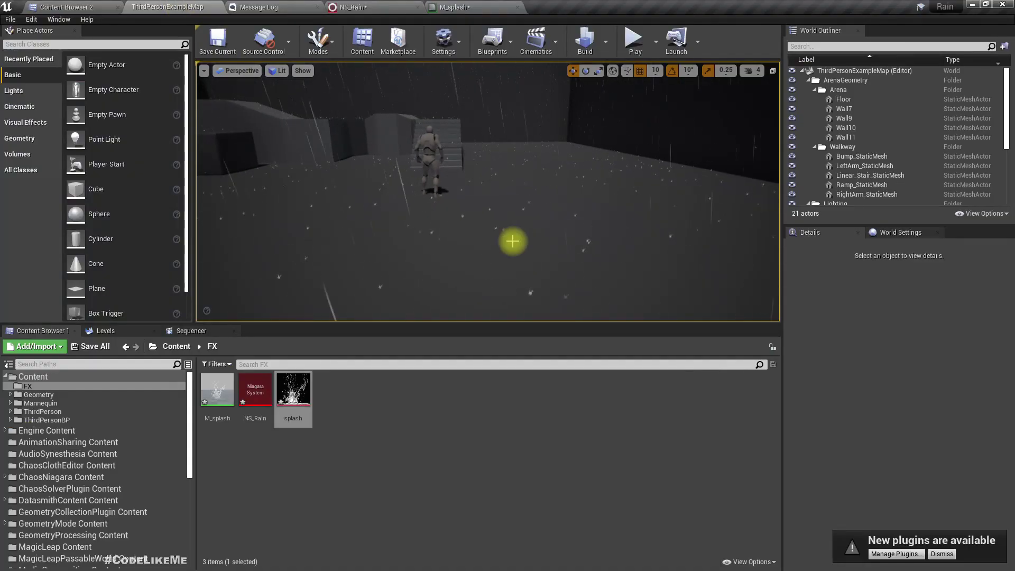
Step: Examine the rain streaks and ground splashes around the character and ramps in a full-screen view of the level
key(F11)
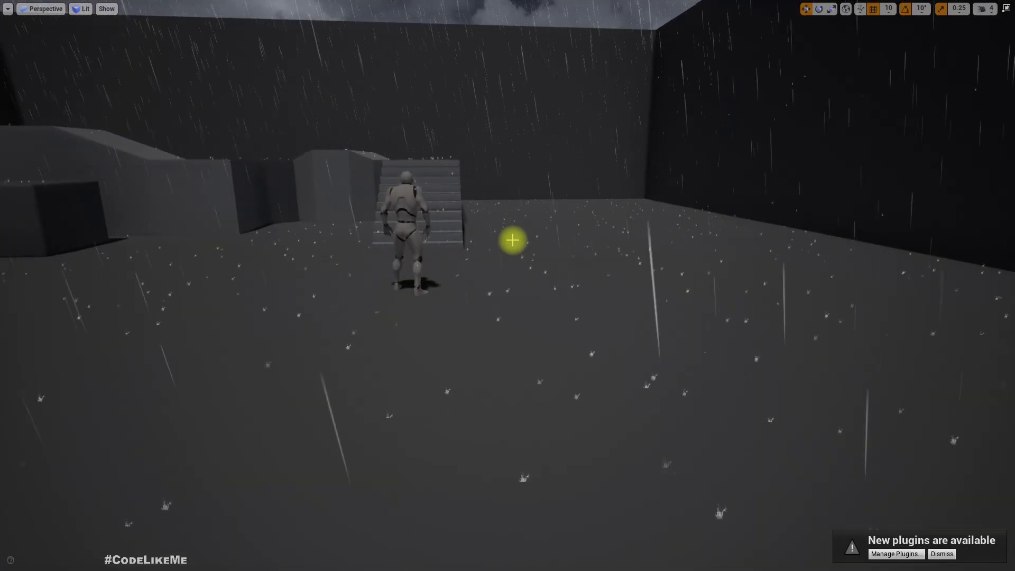
right_drag(523, 244, 534, 205)
key(w)
right_drag(450, 264, 513, 296)
key(s)
key(w)
key(s)
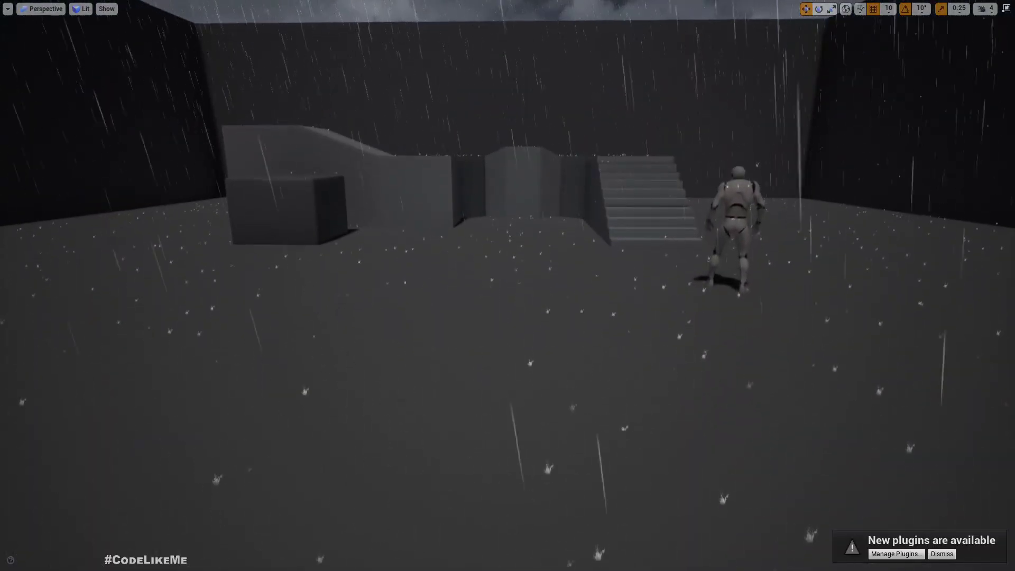
right_drag(513, 296, 511, 302)
key(q)
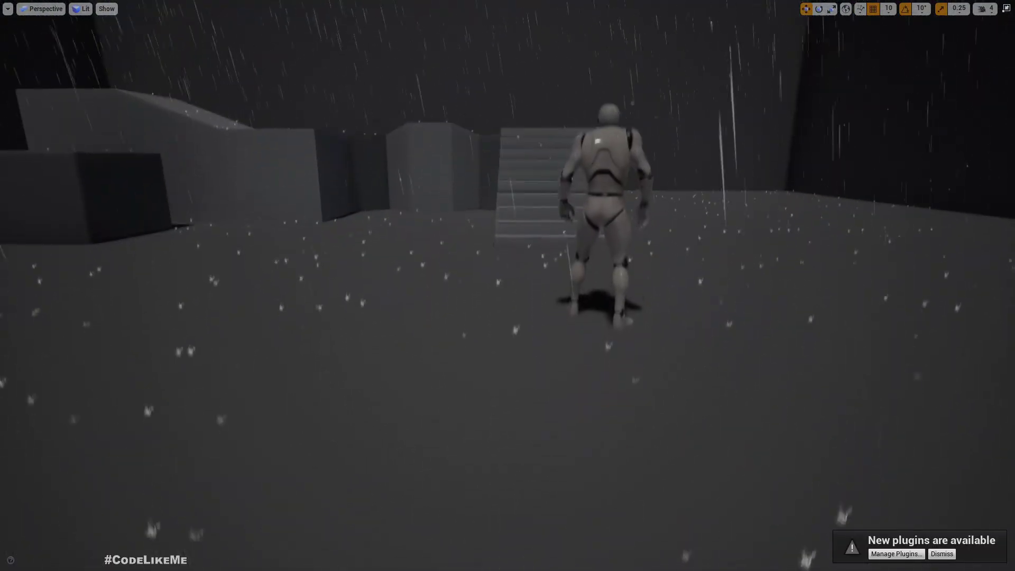
Step: Play the level full screen, move the character through the rain, and examine the falling streaks against the sky
key(alt+p)
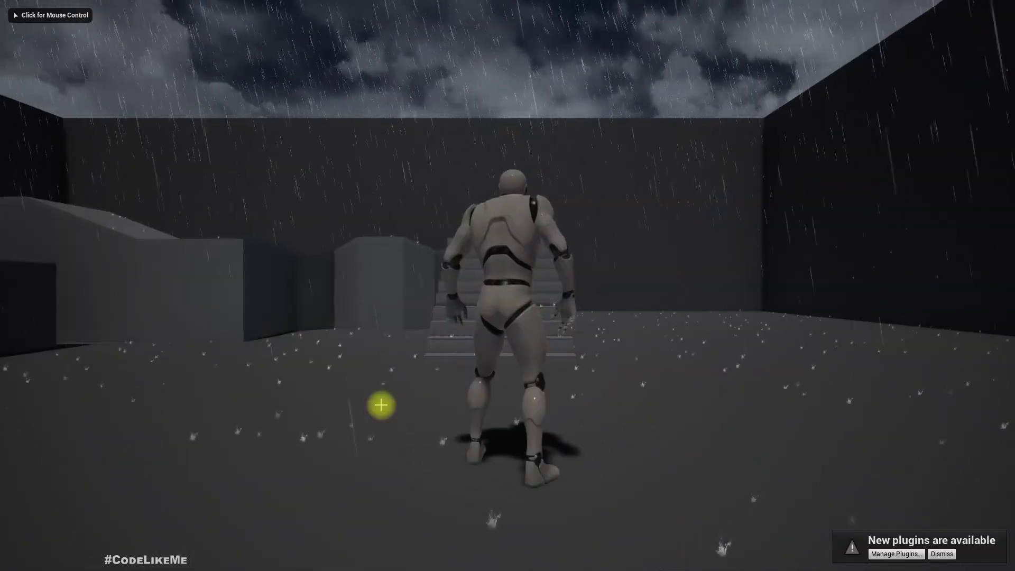
click(627, 328)
key(w)
key(w)
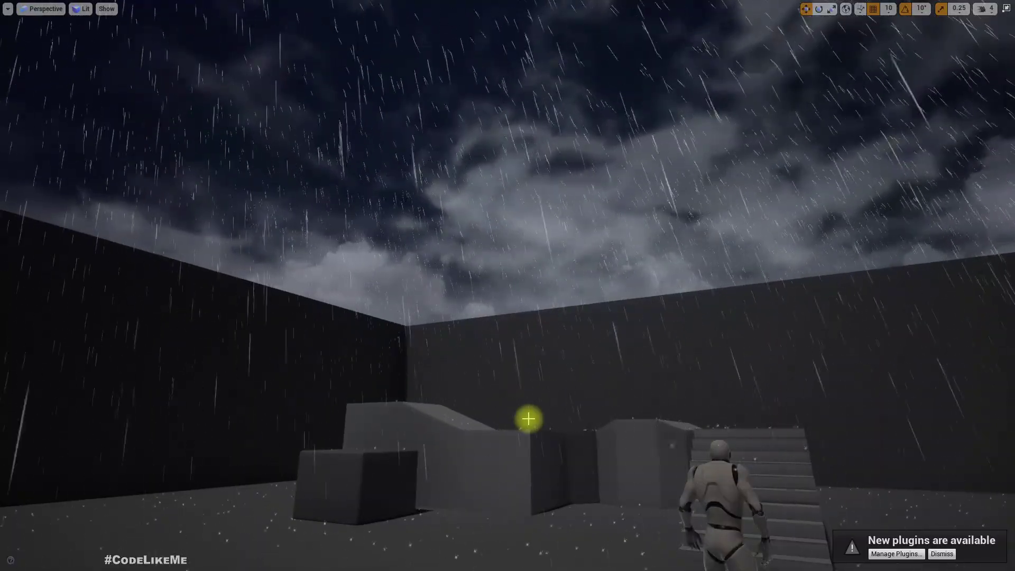
right_drag(528, 419, 528, 418)
right_drag(535, 241, 535, 240)
right_drag(520, 436, 521, 436)
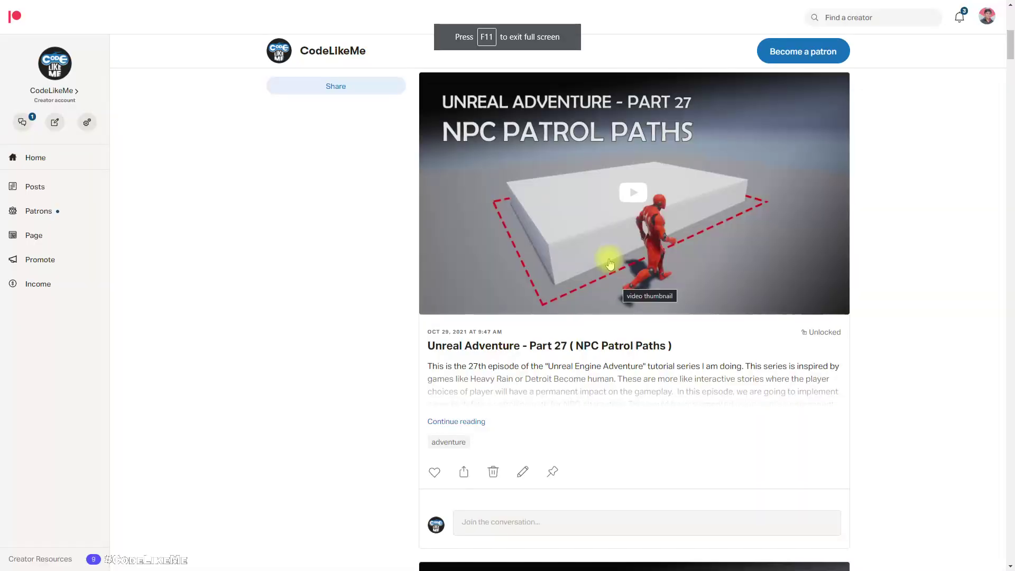
Step: Browse through the tutorial posts on the CodeLikeMe Patreon page
scroll(608, 262, down, 15)
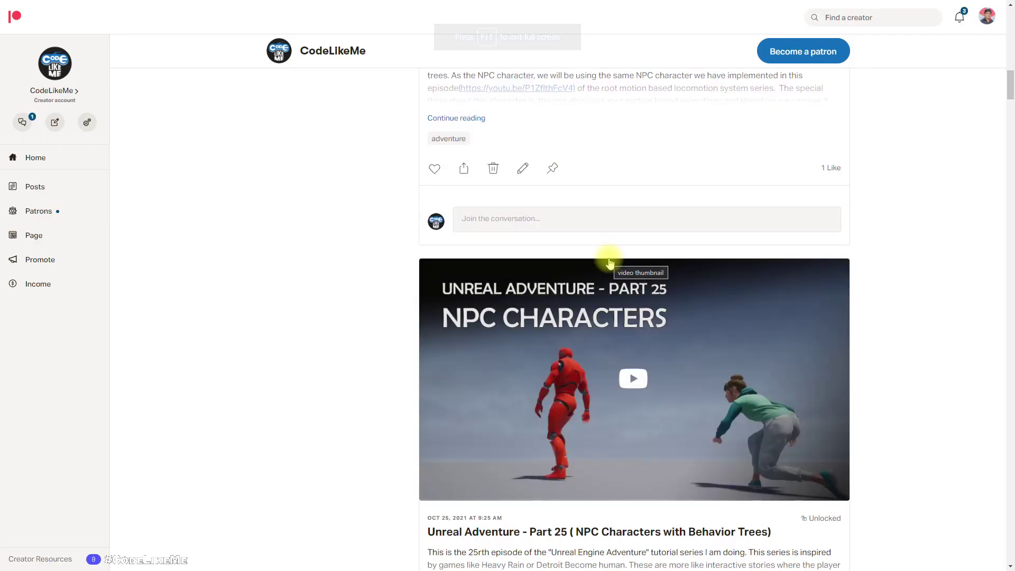
scroll(766, 306, down, 15)
scroll(764, 312, down, 13)
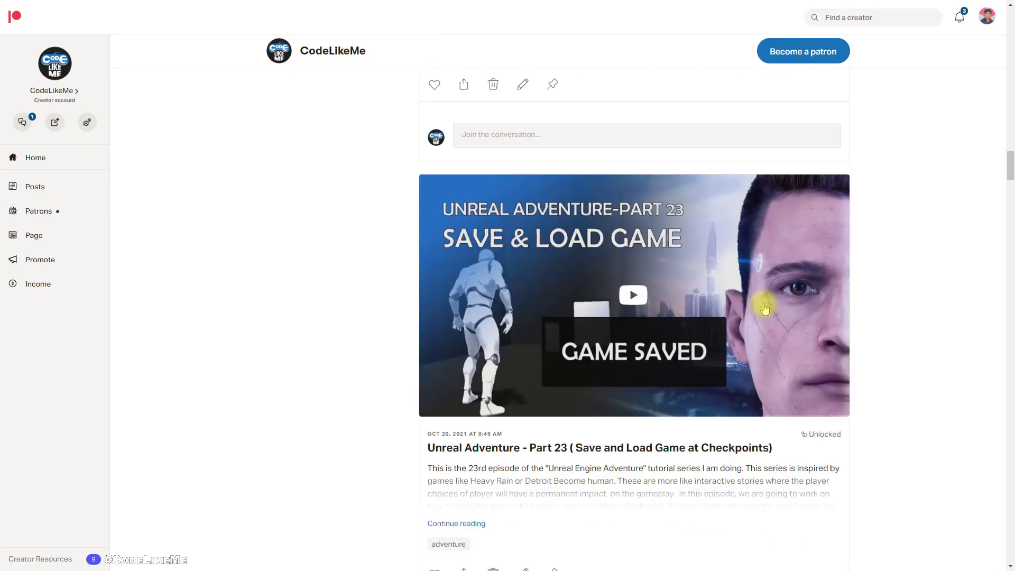
scroll(765, 308, down, 15)
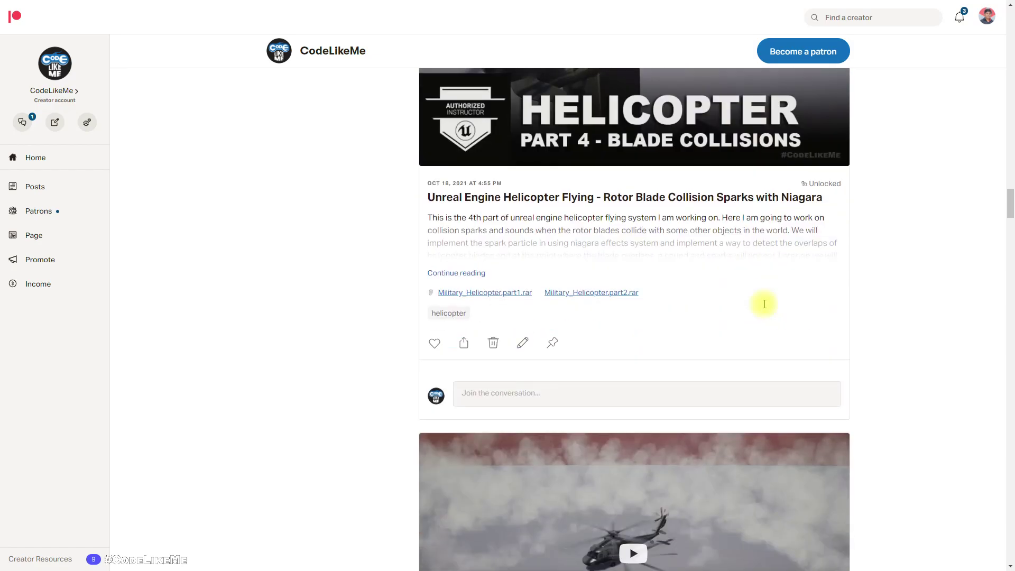
scroll(764, 306, down, 16)
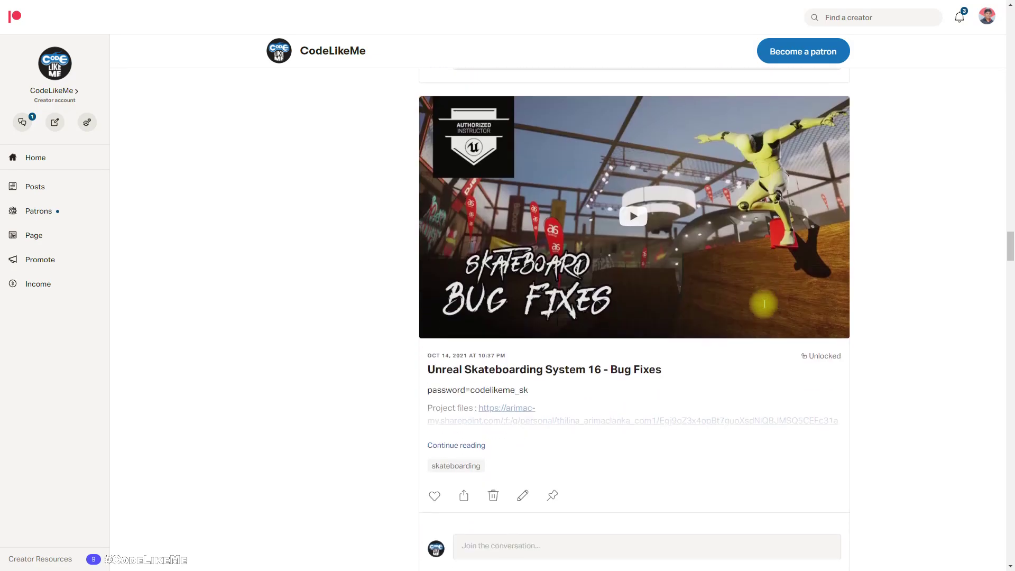
scroll(764, 309, down, 20)
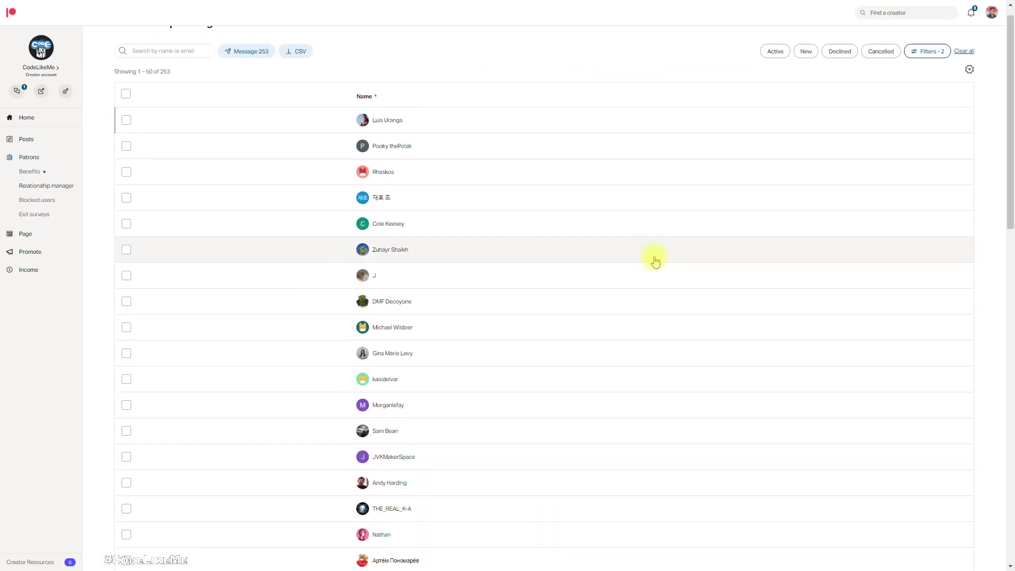
Step: Look through all pages of the patron list in Patreon's Relationship Manager, ending on page 6
scroll(661, 275, down, 15)
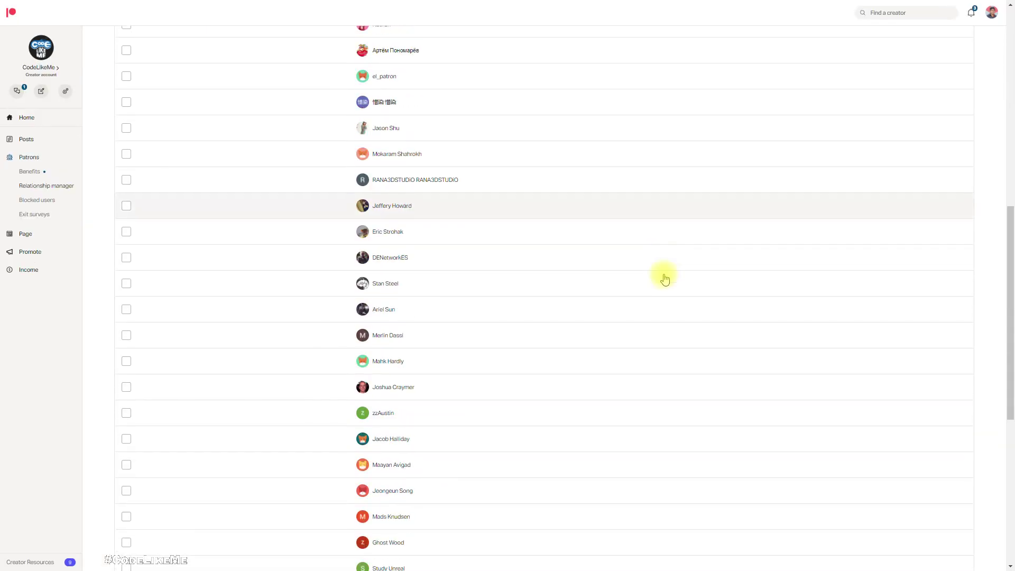
click(519, 542)
scroll(608, 227, down, 10)
click(525, 544)
scroll(596, 191, down, 17)
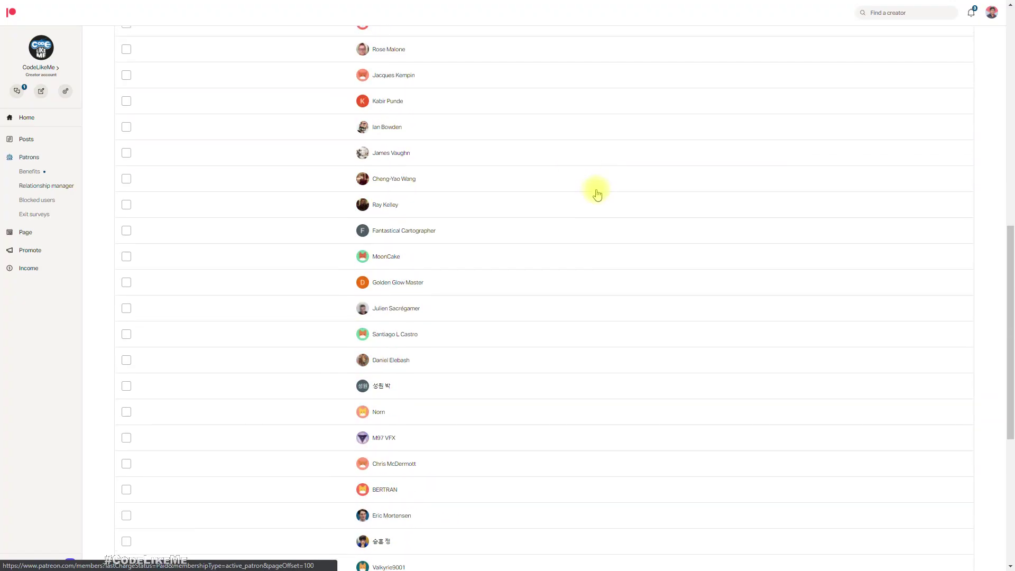
click(544, 542)
scroll(534, 187, down, 5)
scroll(535, 187, down, 12)
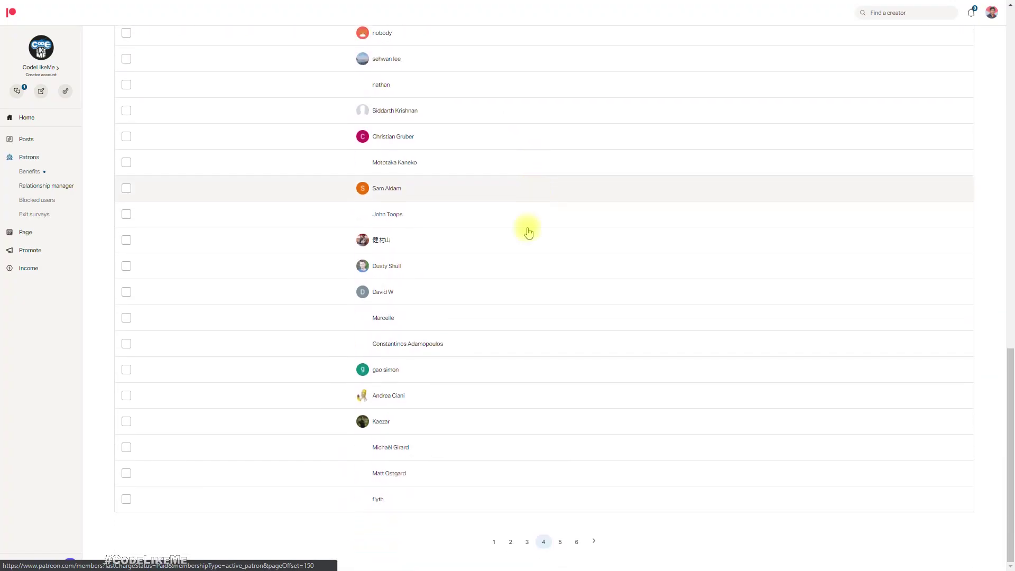
click(560, 542)
scroll(530, 133, down, 8)
scroll(529, 136, down, 10)
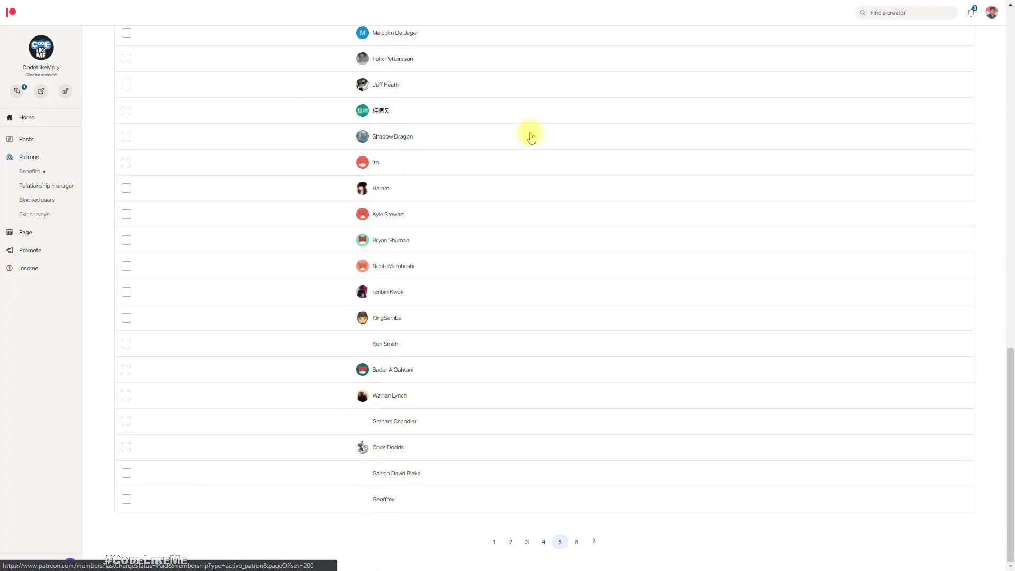
click(592, 540)
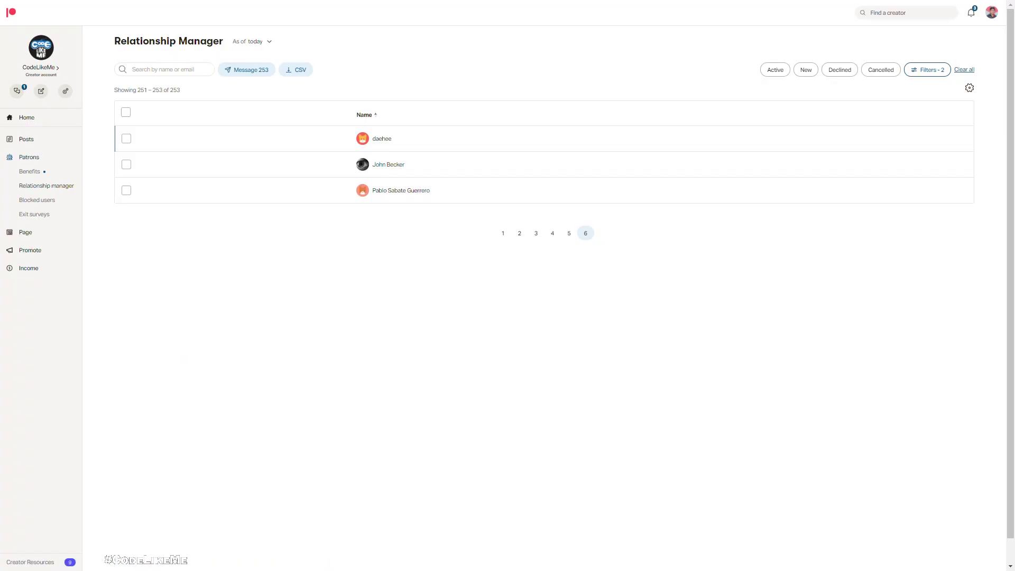